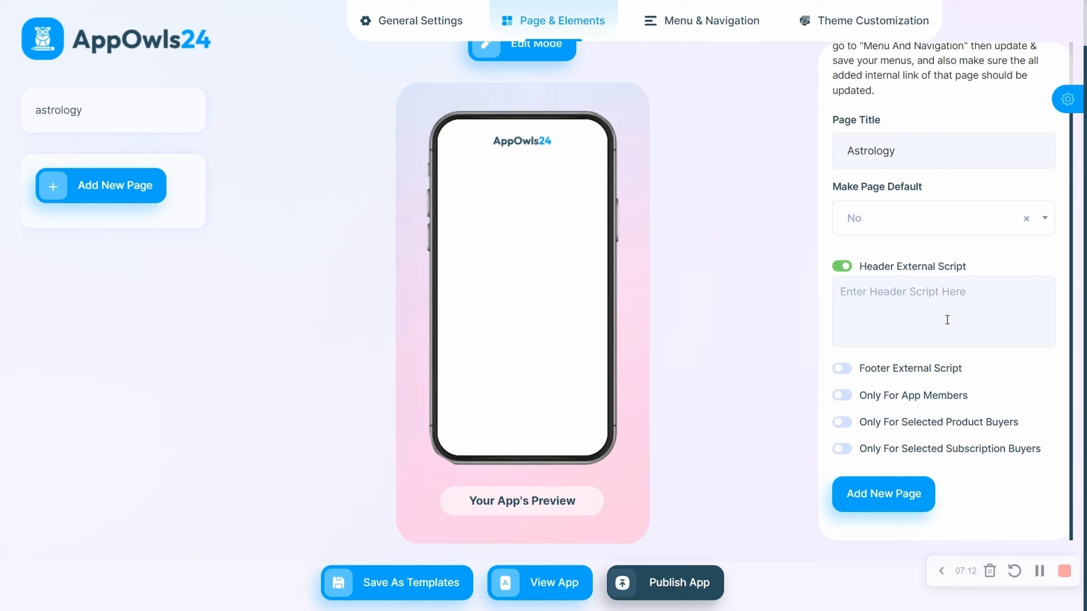
Step: Create the non-default Astrology page with the header and footer external scripts turned off
{"action": "left_click", "coordinate": [842, 369]}
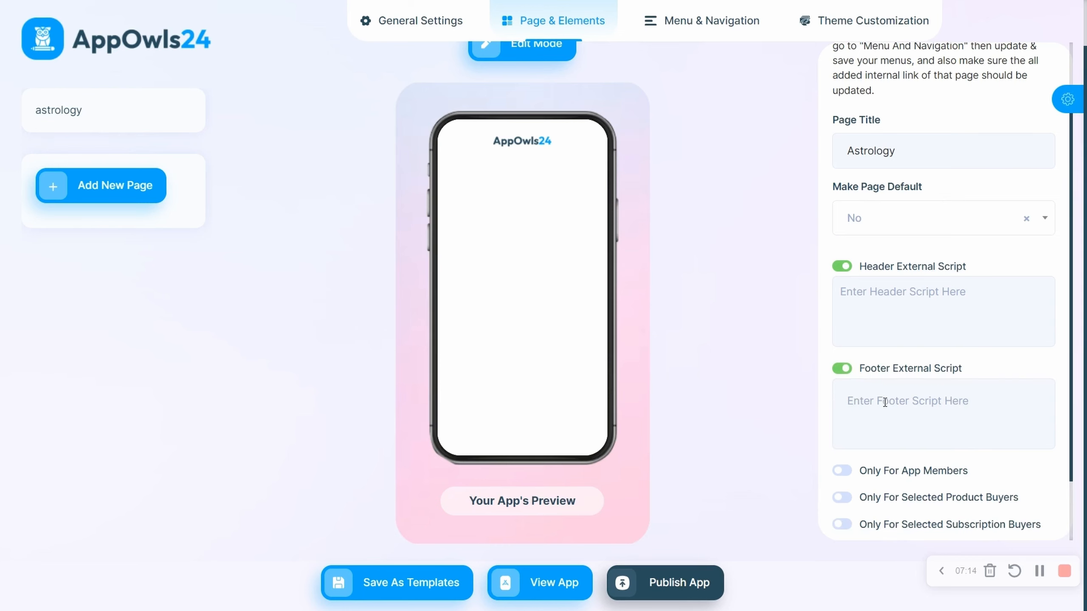
{"action": "scroll", "coordinate": [873, 400], "scroll_direction": "down", "scroll_amount": 2}
{"action": "left_click", "coordinate": [840, 191]}
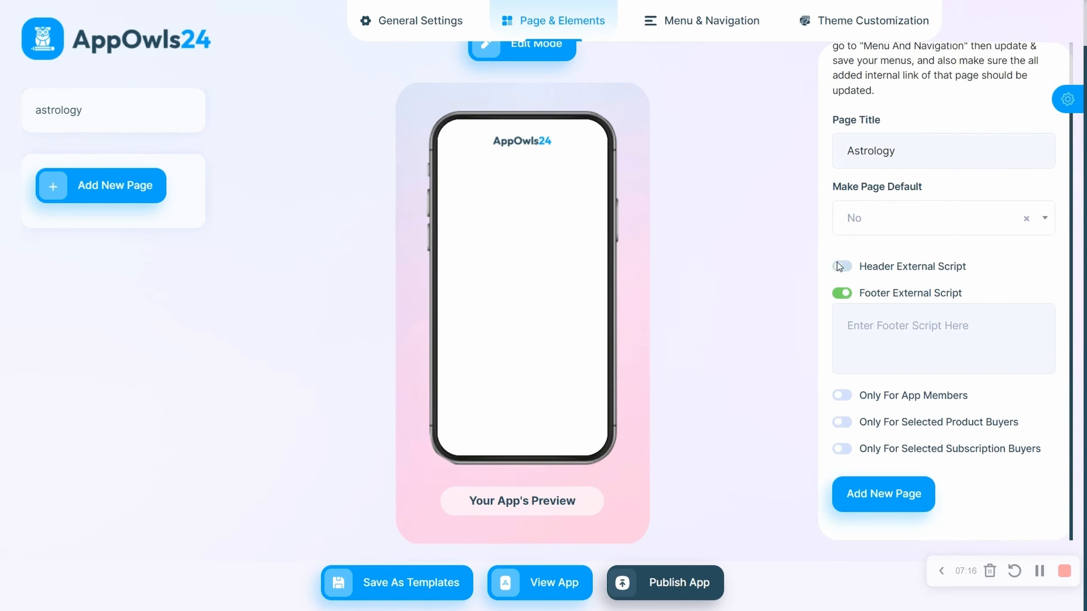
{"action": "left_click", "coordinate": [837, 296]}
{"action": "left_click", "coordinate": [887, 490]}
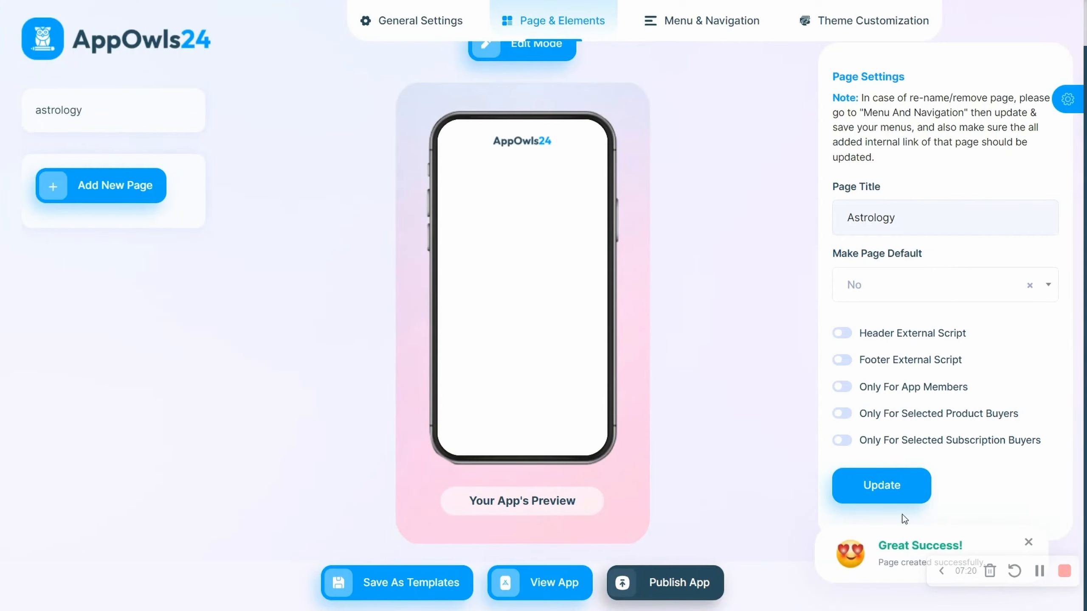
{"action": "left_click", "coordinate": [918, 473]}
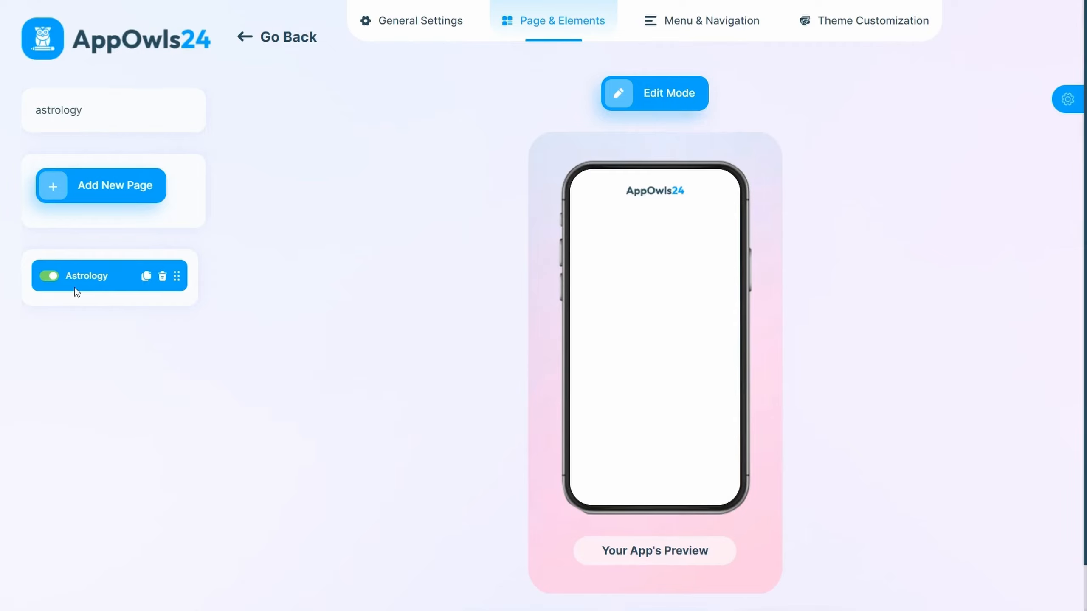
Step: Open the Astrology page for editing and add a Text element to it
{"action": "left_click", "coordinate": [167, 283]}
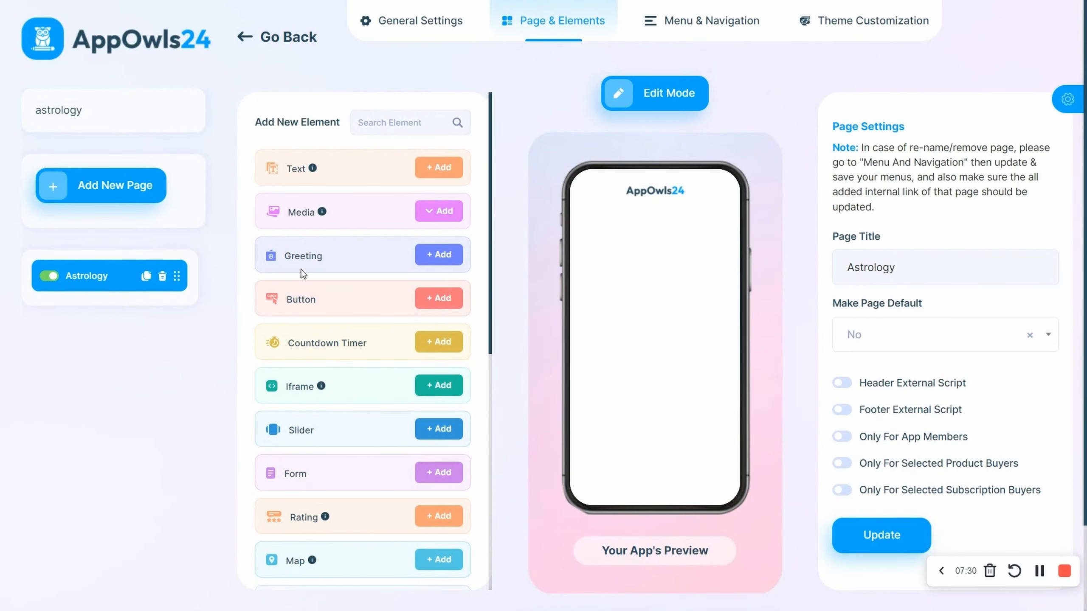
{"action": "scroll", "coordinate": [345, 240], "scroll_direction": "down", "scroll_amount": 3}
{"action": "scroll", "coordinate": [347, 321], "scroll_direction": "up", "scroll_amount": 3}
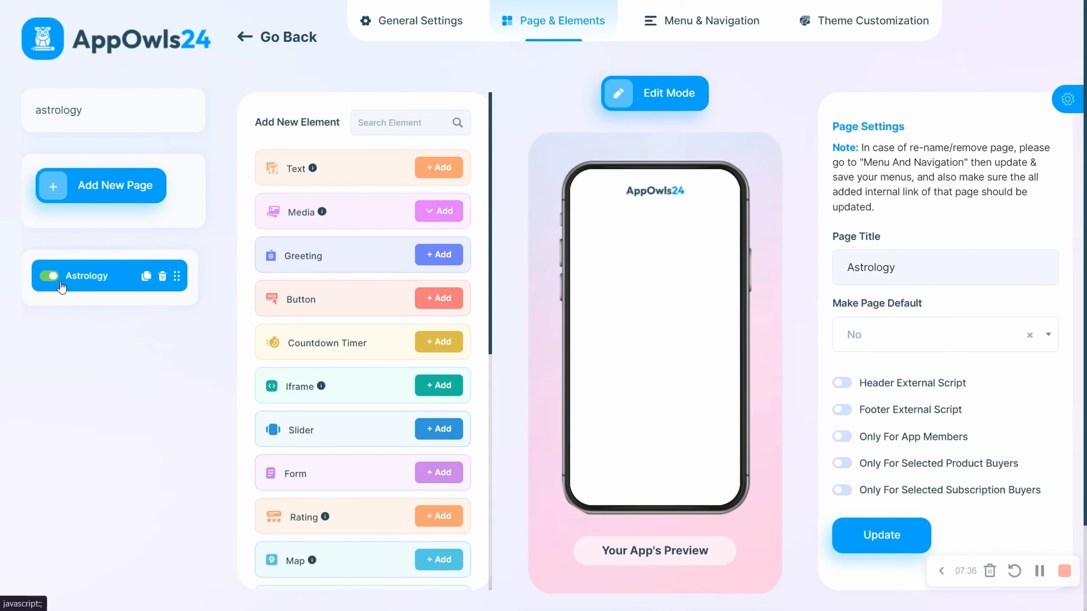
{"action": "scroll", "coordinate": [379, 278], "scroll_direction": "down", "scroll_amount": 1}
{"action": "scroll", "coordinate": [375, 398], "scroll_direction": "down", "scroll_amount": 10}
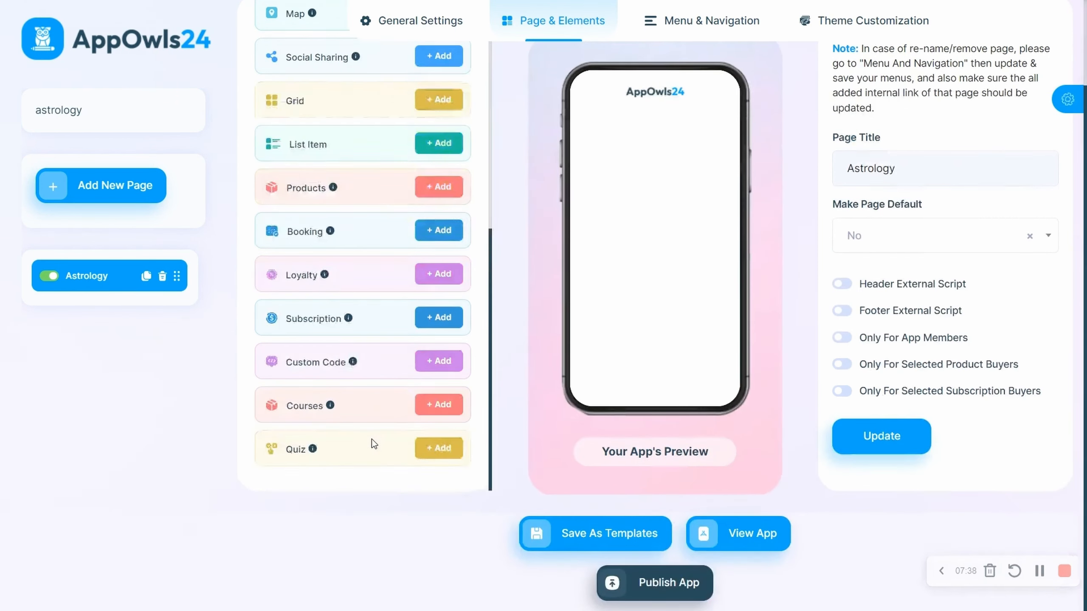
{"action": "scroll", "coordinate": [372, 439], "scroll_direction": "up", "scroll_amount": 10}
{"action": "scroll", "coordinate": [294, 192], "scroll_direction": "up", "scroll_amount": 3}
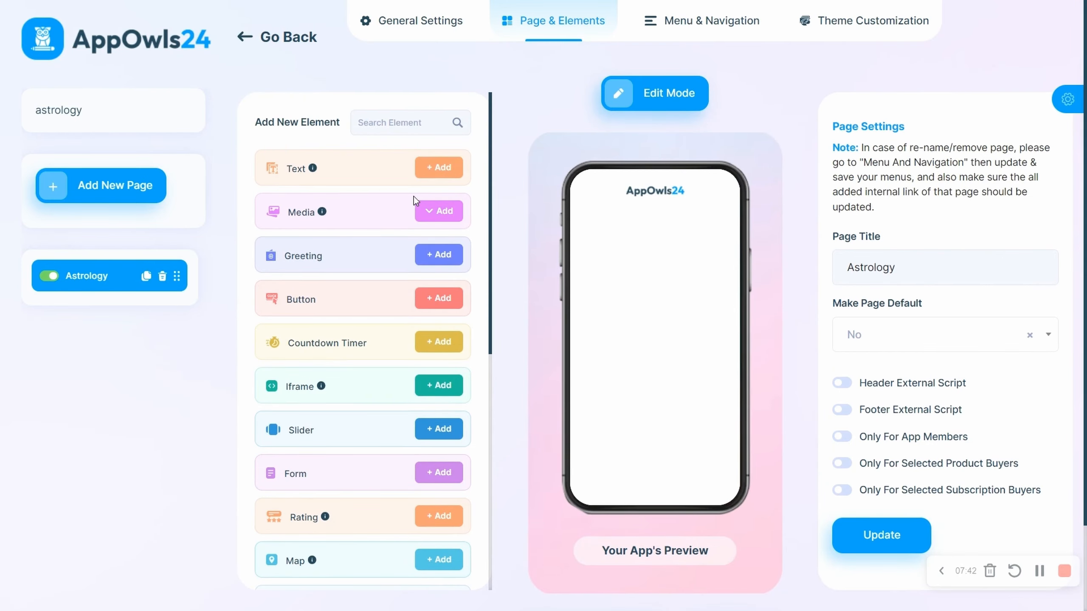
{"action": "left_click", "coordinate": [429, 169]}
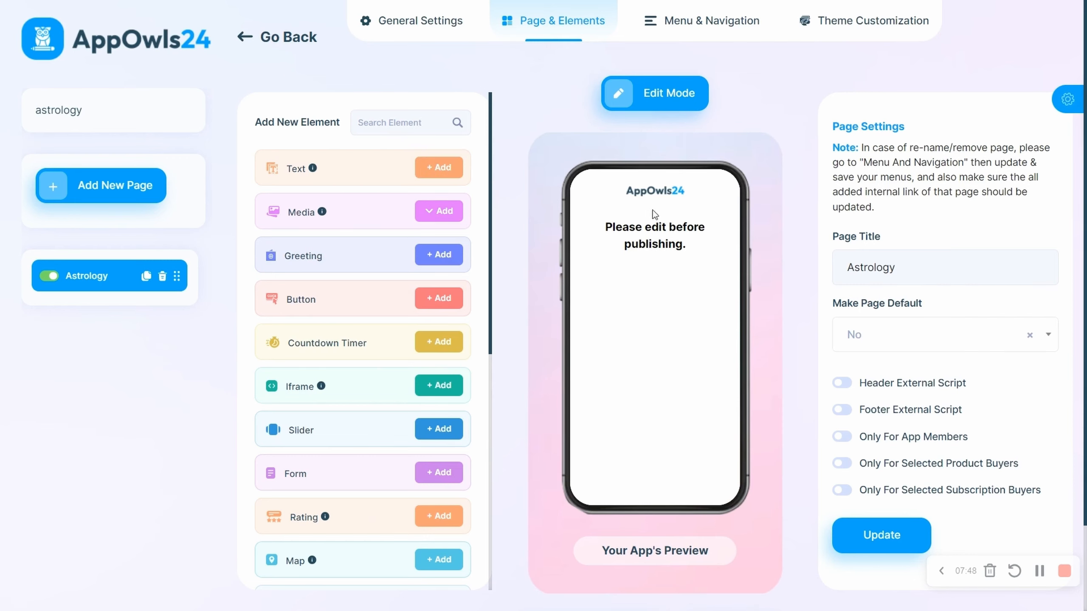
Step: Add a Video element from the media elements to the Astrology page
{"action": "scroll", "coordinate": [813, 257], "scroll_direction": "down", "scroll_amount": 1}
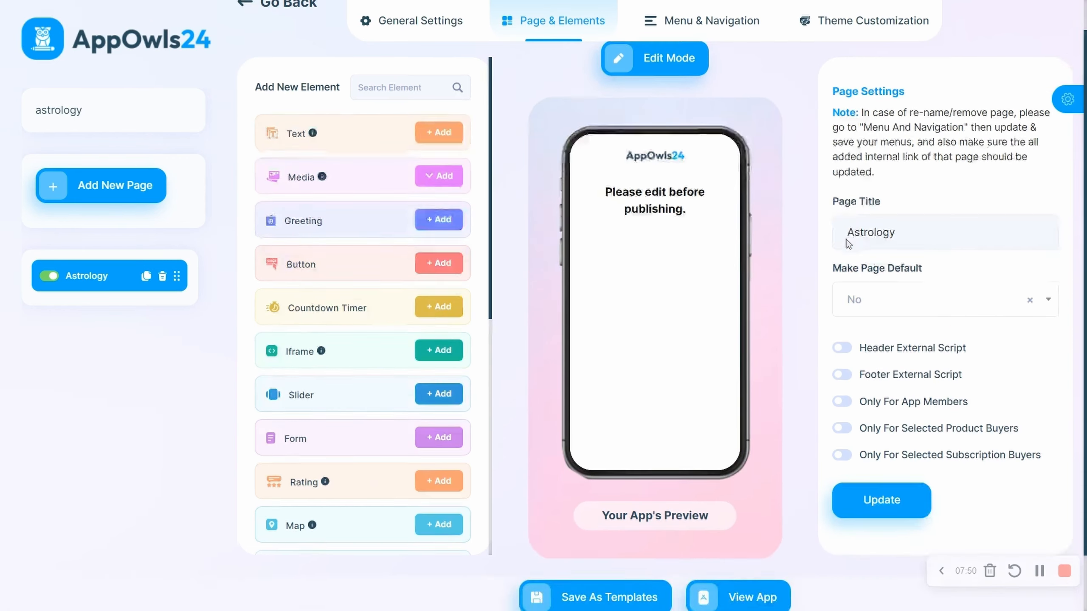
{"action": "scroll", "coordinate": [642, 278], "scroll_direction": "up", "scroll_amount": 1}
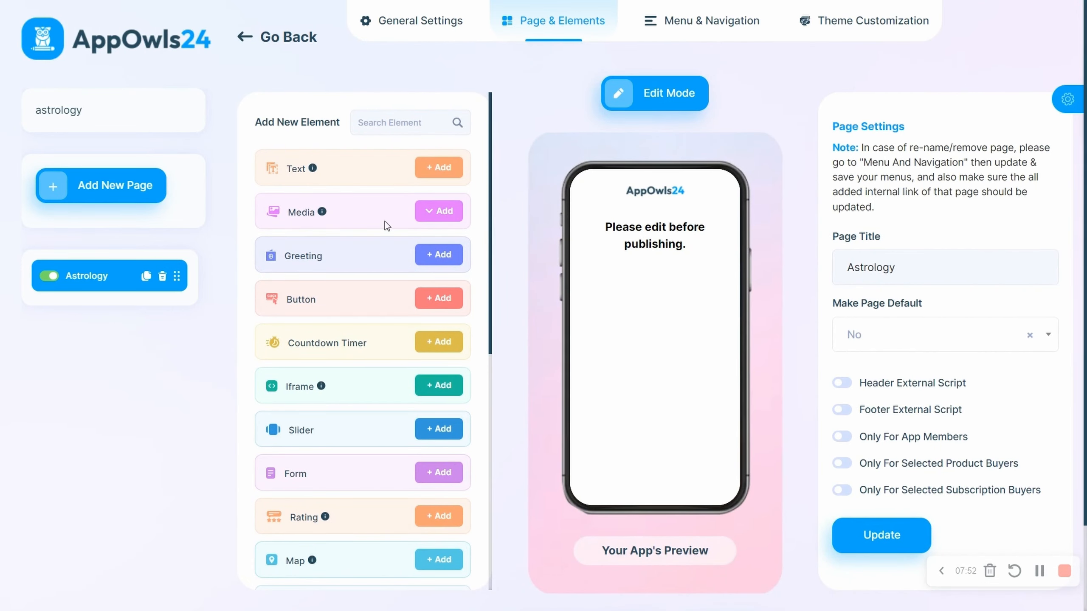
{"action": "left_click", "coordinate": [437, 211]}
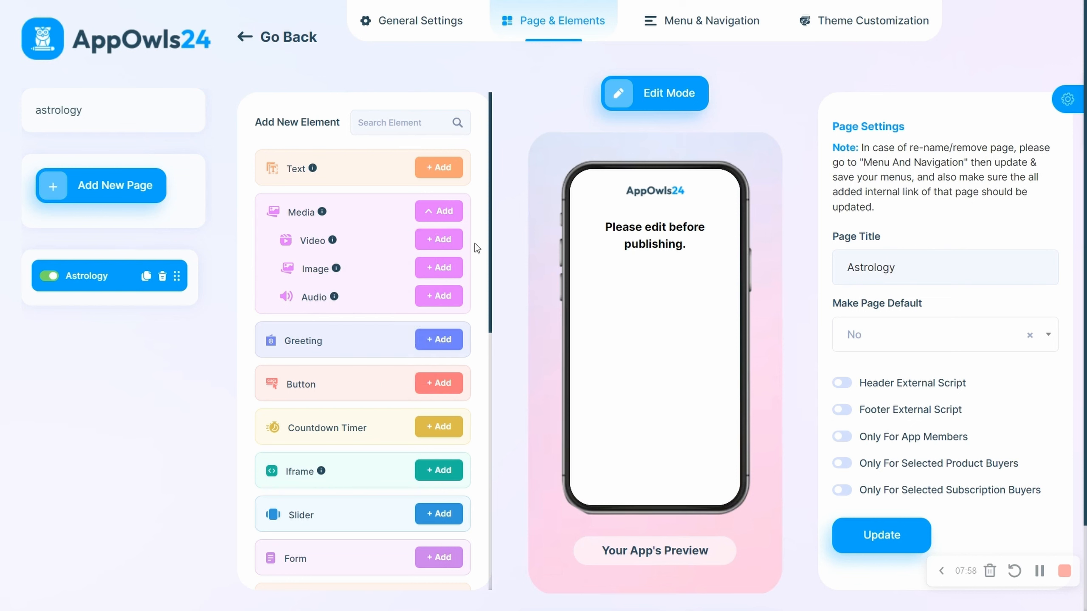
{"action": "left_click", "coordinate": [444, 242]}
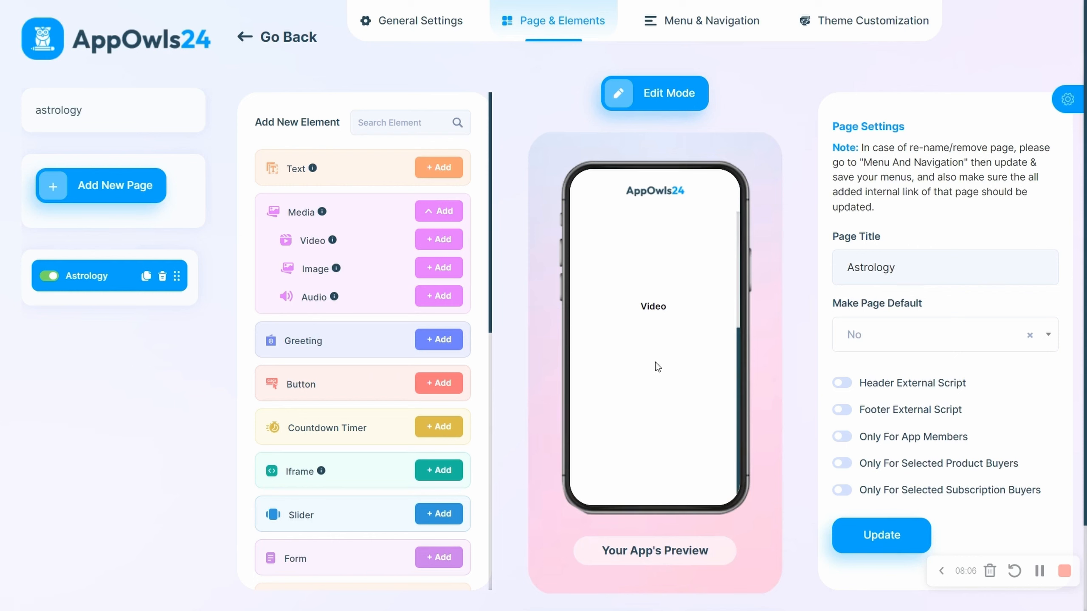
{"action": "scroll", "coordinate": [938, 372], "scroll_direction": "down", "scroll_amount": 2}
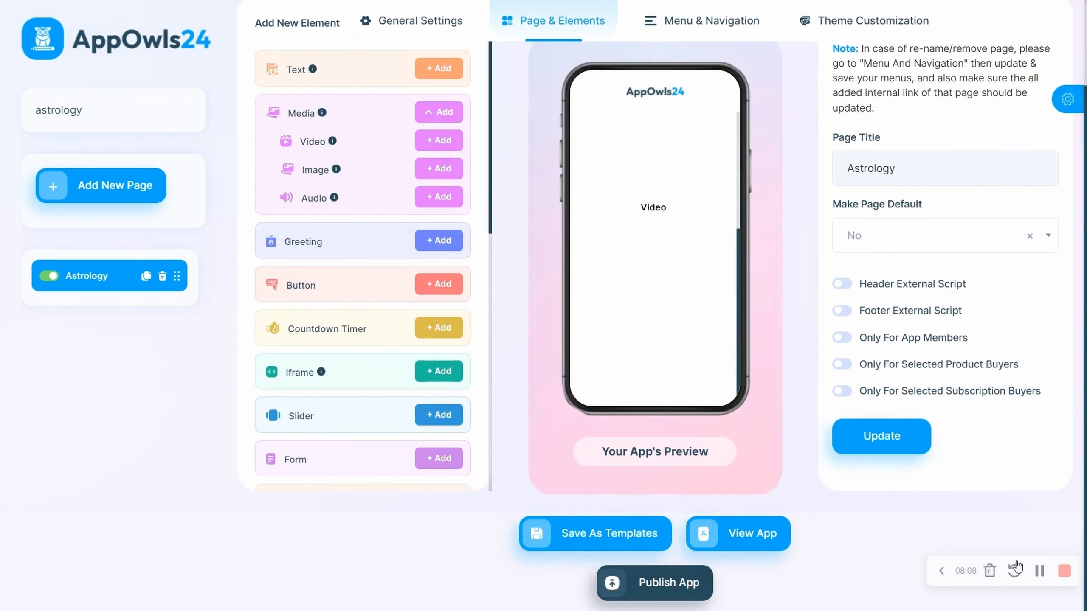
{"action": "scroll", "coordinate": [735, 477], "scroll_direction": "up", "scroll_amount": 2}
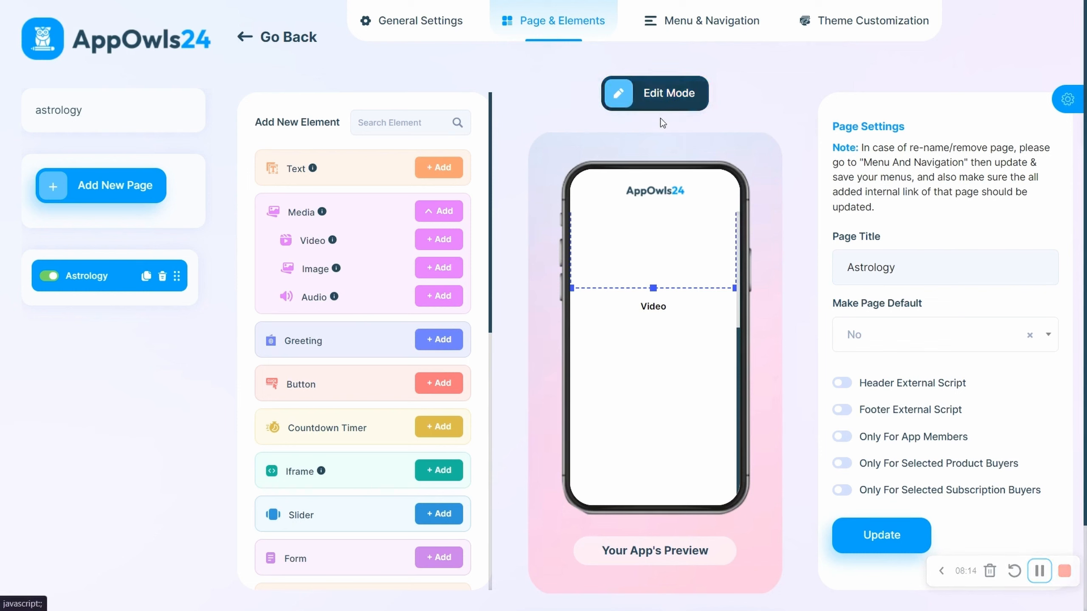
Step: Open the Video element's settings, call up the deletion of the element and cancel it
{"action": "left_click", "coordinate": [667, 324]}
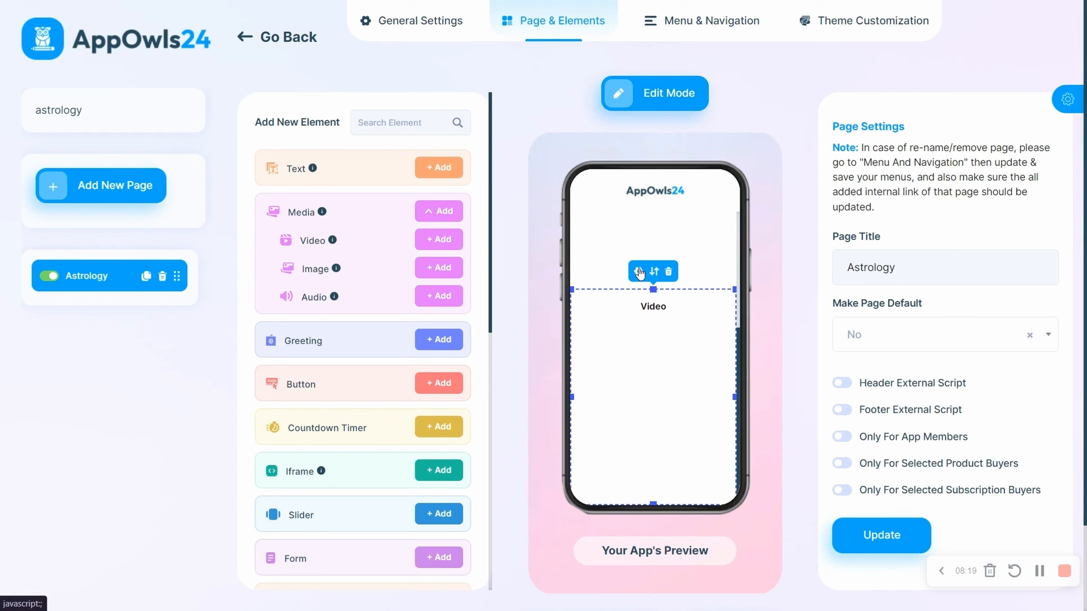
{"action": "left_click", "coordinate": [660, 269]}
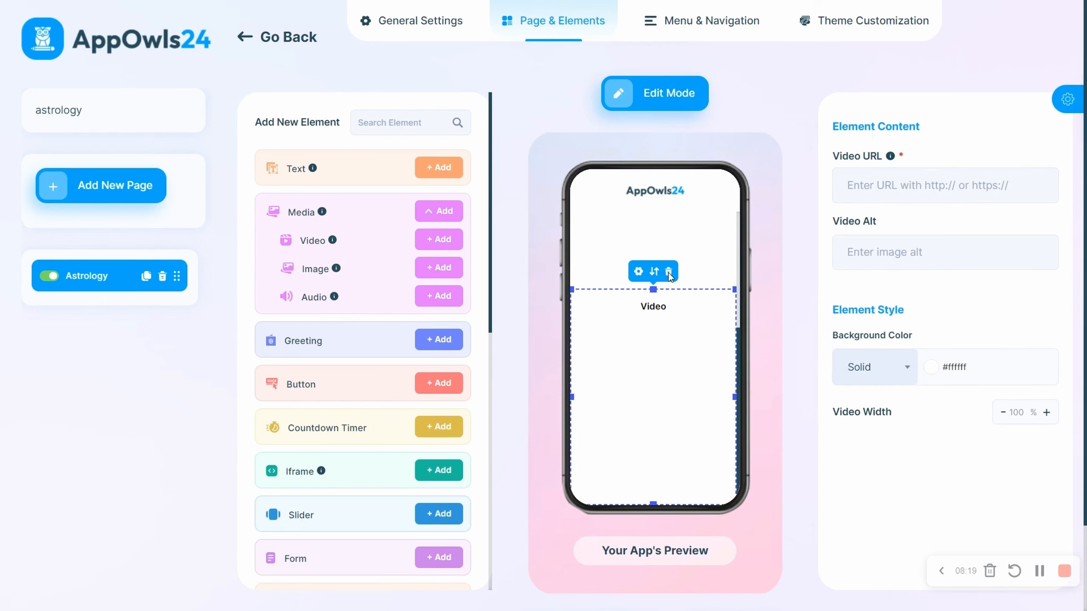
{"action": "left_click", "coordinate": [669, 271]}
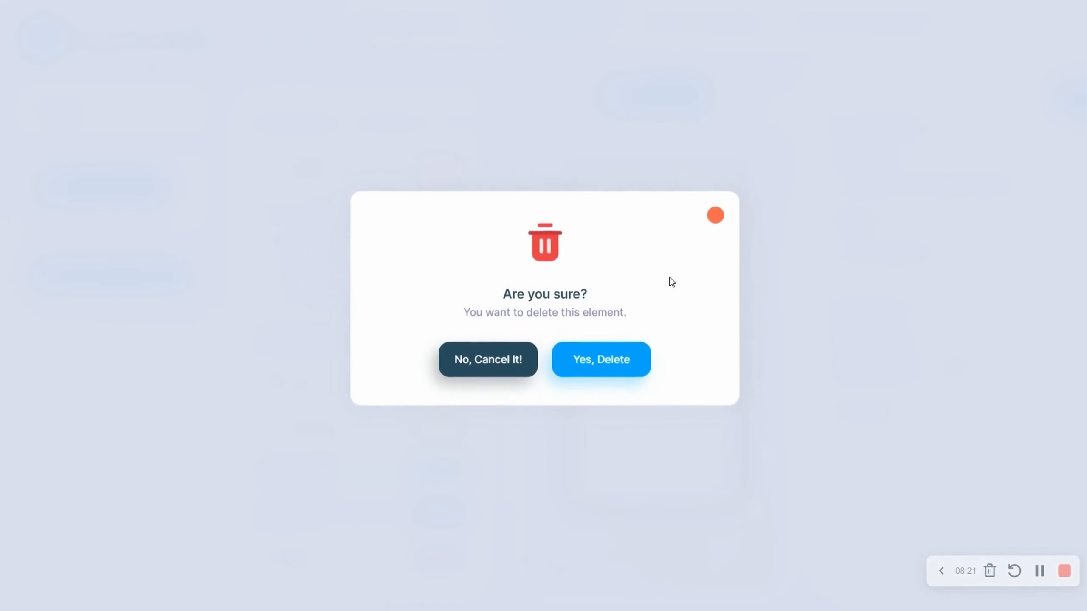
{"action": "left_click", "coordinate": [718, 223]}
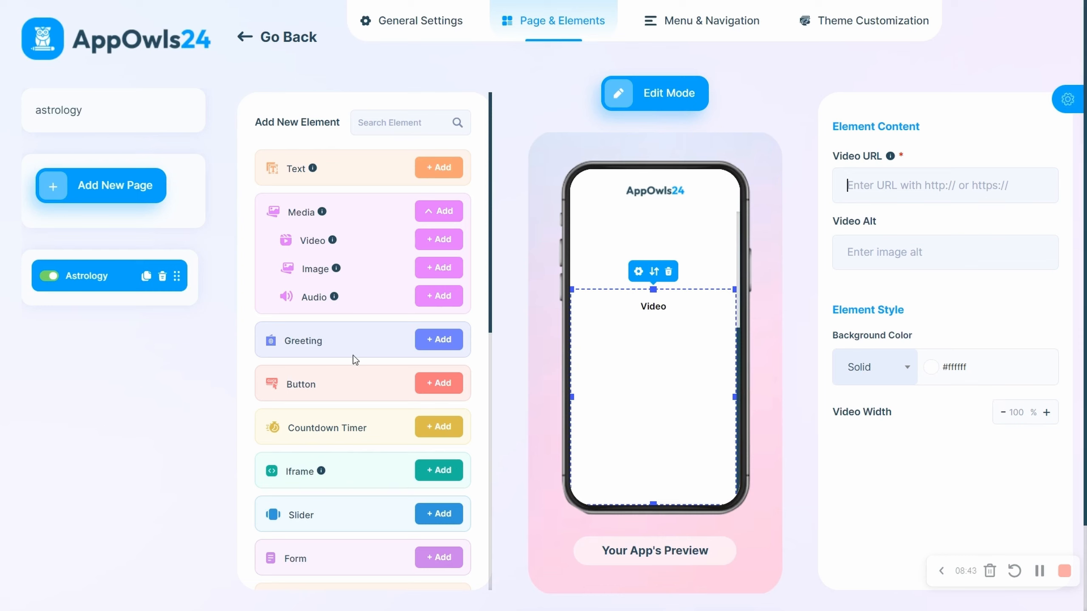
Step: Add two Greeting elements and a Button element to the Astrology page below the video
{"action": "left_click", "coordinate": [428, 341]}
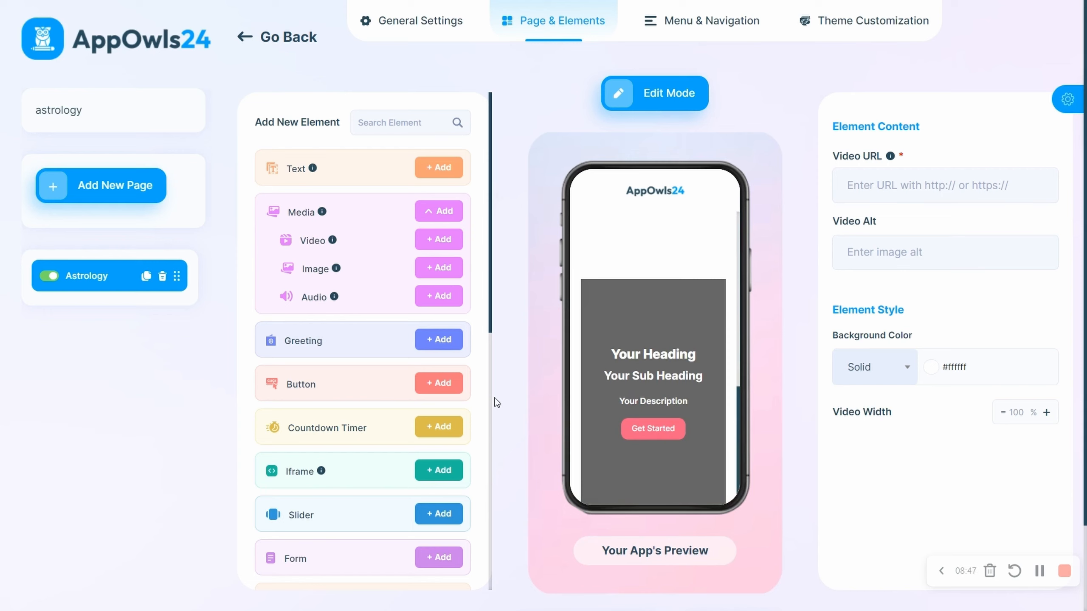
{"action": "left_click", "coordinate": [441, 340]}
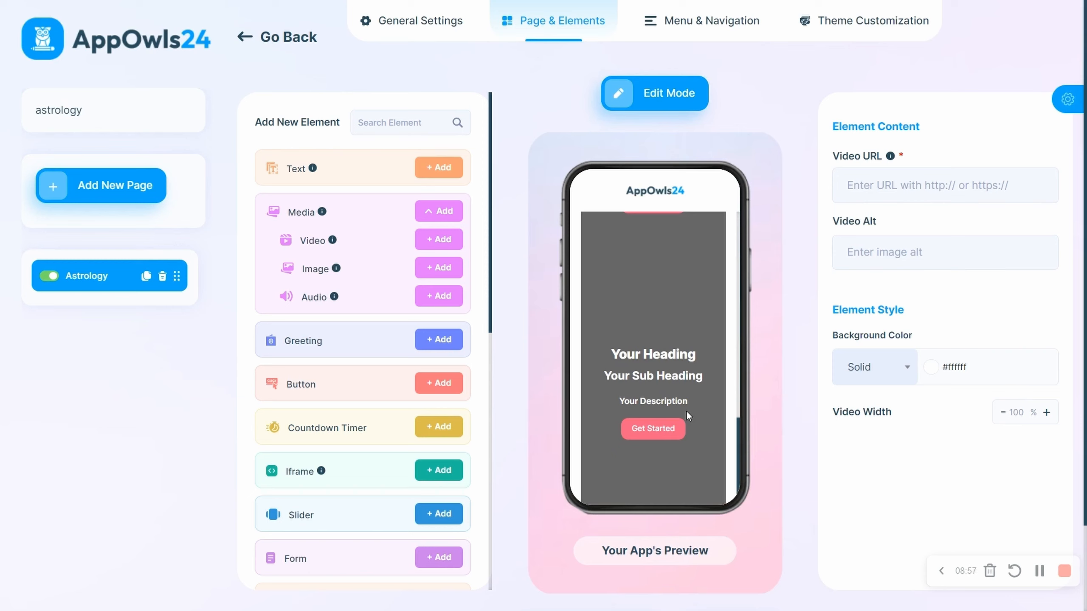
{"action": "left_click", "coordinate": [444, 386]}
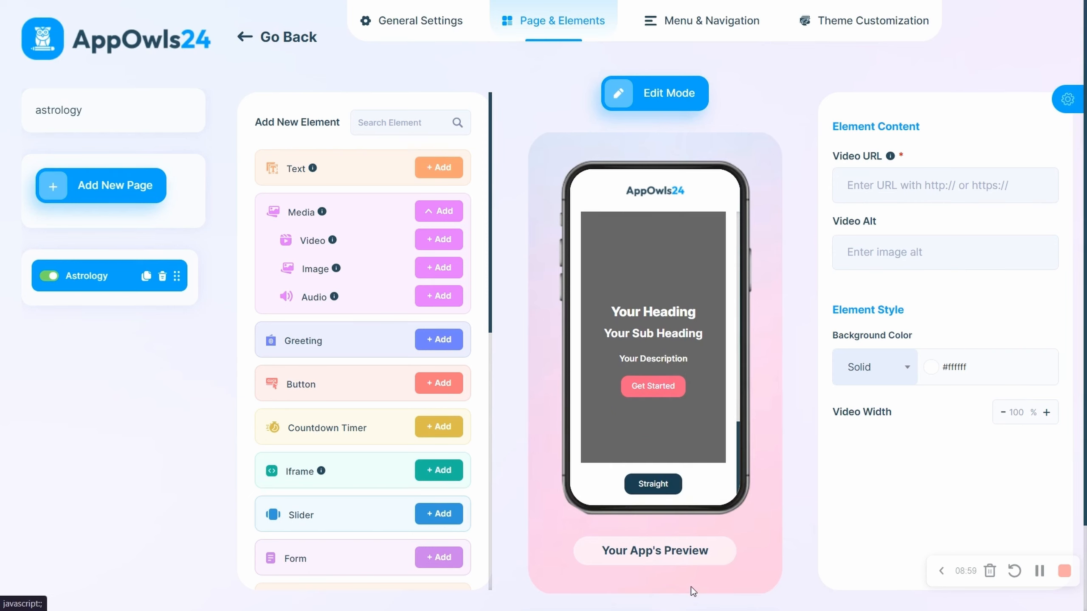
Step: Open the settings of the new Straight button and examine the available button types
{"action": "left_click", "coordinate": [661, 489]}
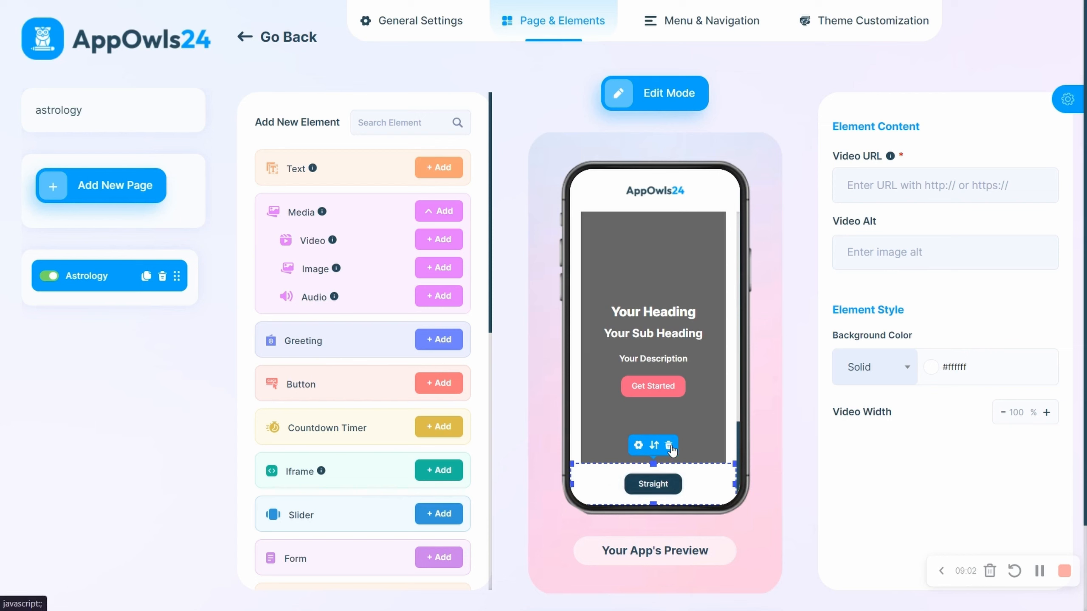
{"action": "left_click", "coordinate": [639, 445]}
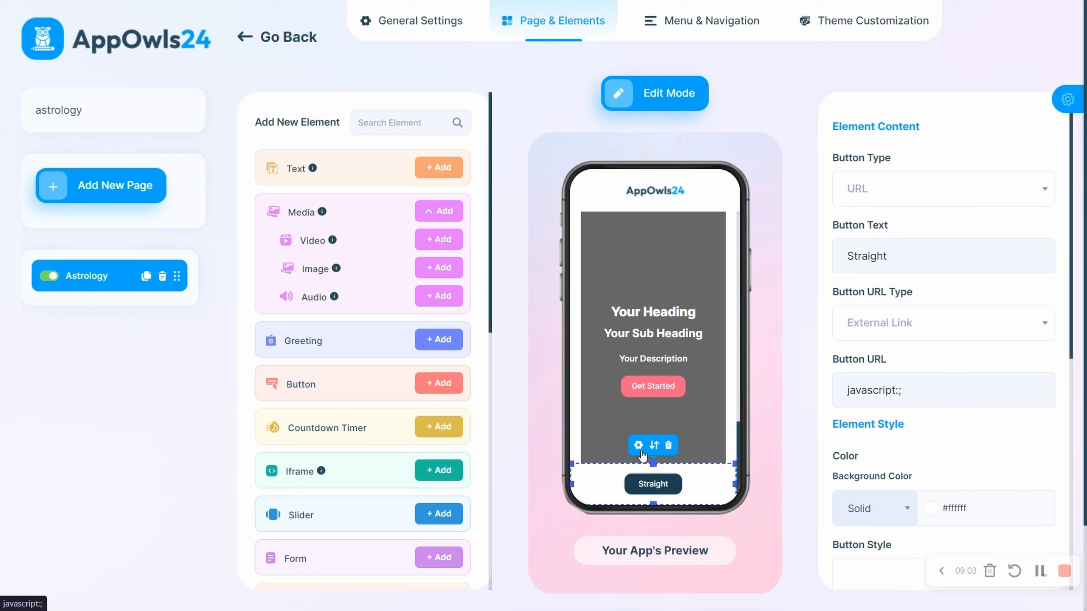
{"action": "scroll", "coordinate": [917, 296], "scroll_direction": "down", "scroll_amount": 10}
{"action": "scroll", "coordinate": [912, 425], "scroll_direction": "up", "scroll_amount": 10}
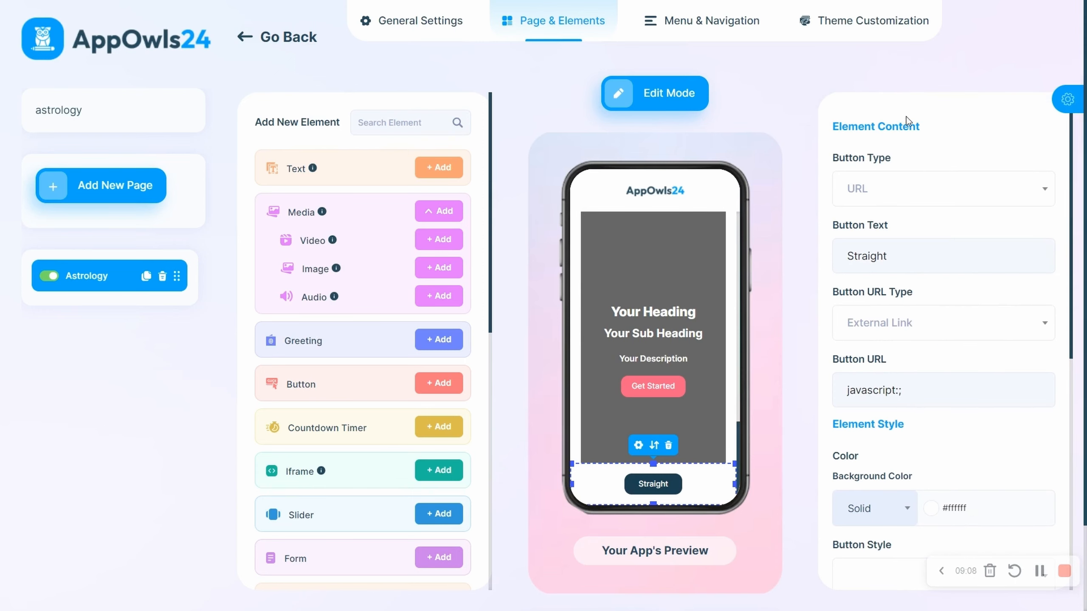
{"action": "left_click_drag", "start_coordinate": [827, 166], "coordinate": [959, 176]}
{"action": "left_click", "coordinate": [944, 198]}
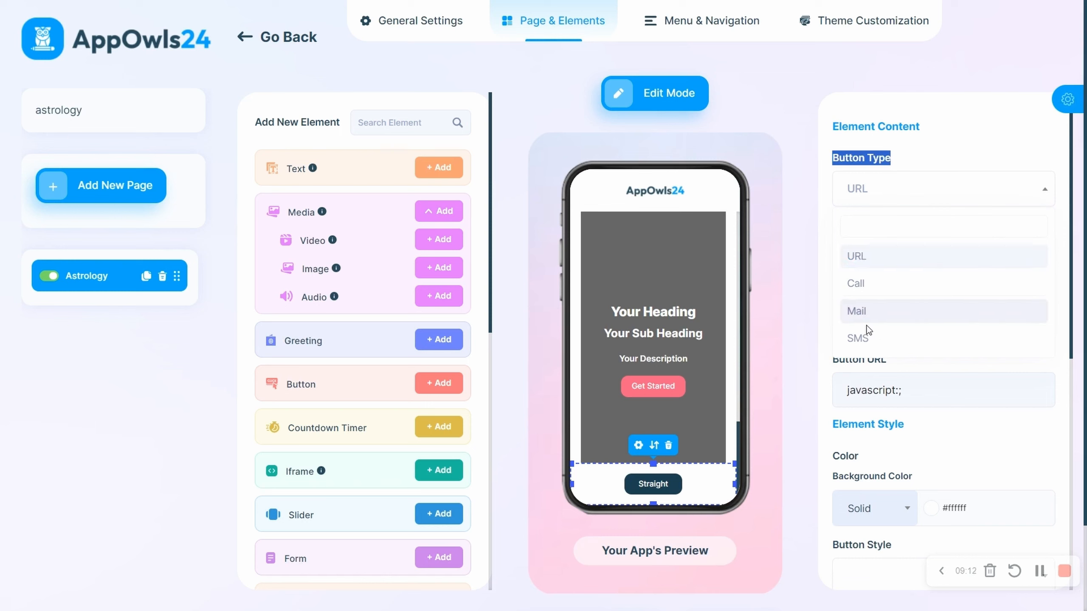
{"action": "left_click", "coordinate": [921, 191]}
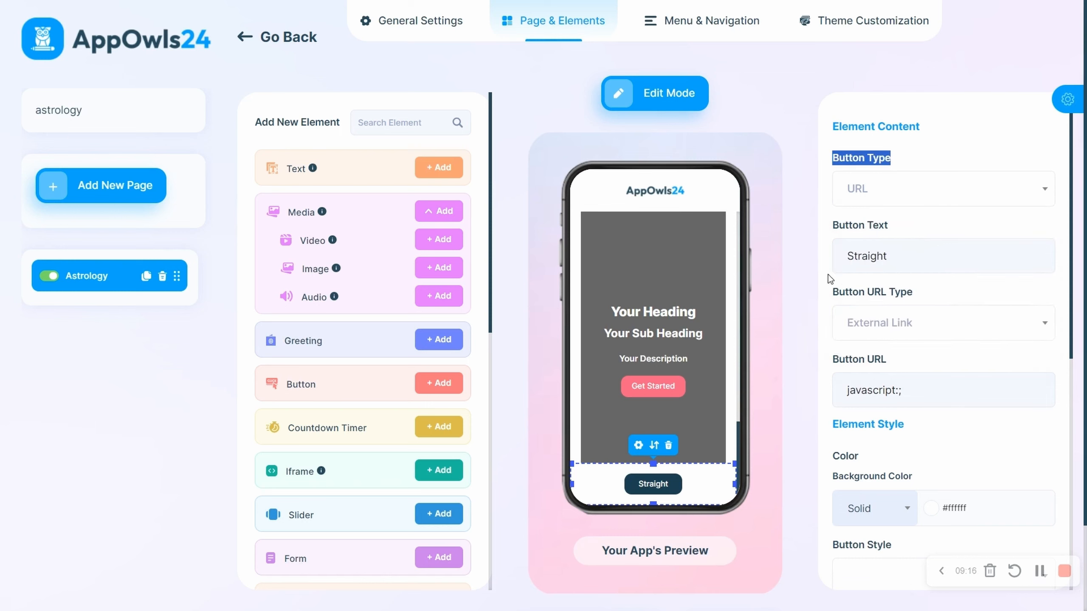
Step: Examine the button's text setting and its URL type options, leaving External Link selected
{"action": "left_click_drag", "start_coordinate": [907, 252], "coordinate": [836, 257]}
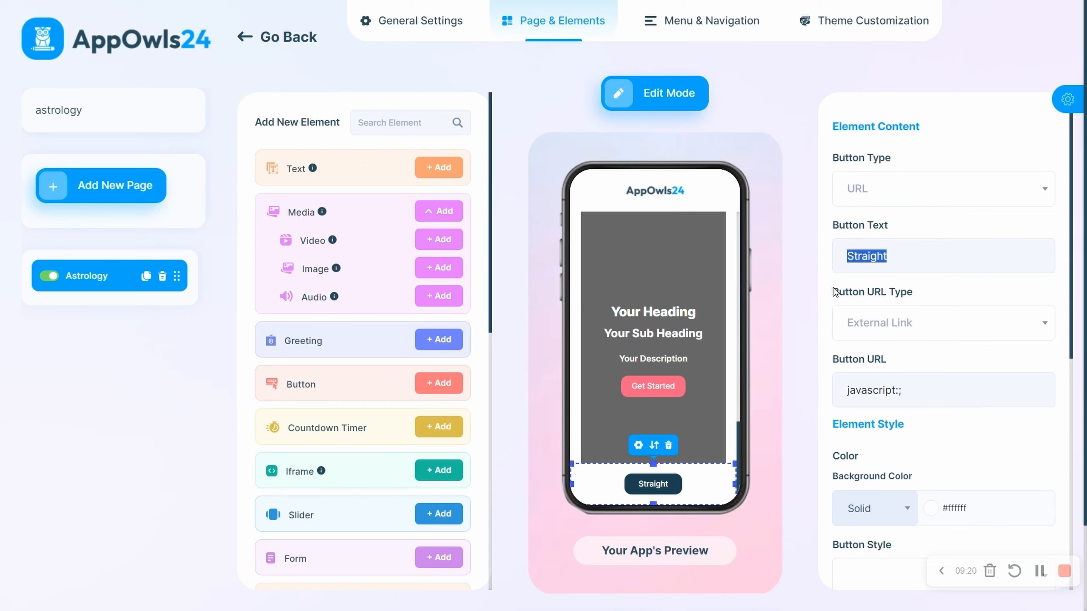
{"action": "left_click_drag", "start_coordinate": [833, 295], "coordinate": [934, 296]}
{"action": "left_click", "coordinate": [925, 312]}
{"action": "left_click", "coordinate": [912, 339]}
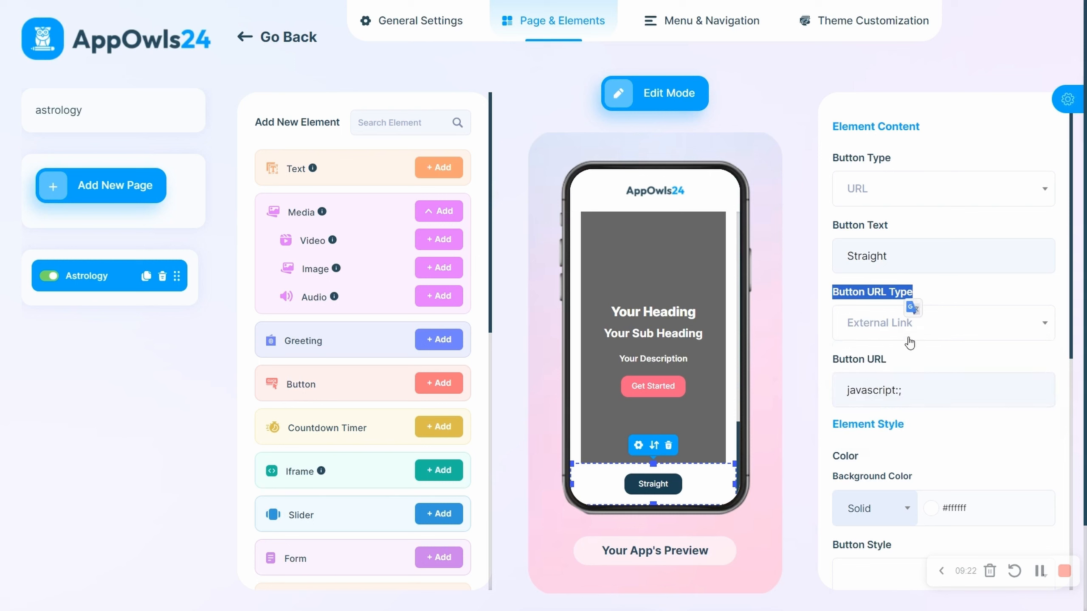
{"action": "scroll", "coordinate": [894, 403], "scroll_direction": "down", "scroll_amount": 5}
{"action": "scroll", "coordinate": [978, 274], "scroll_direction": "up", "scroll_amount": 4}
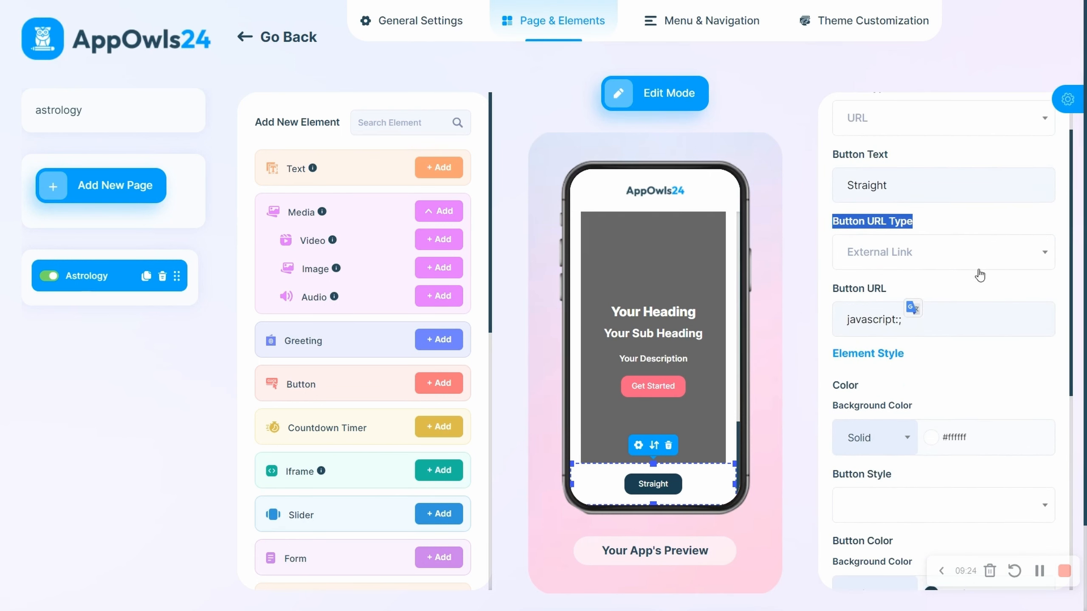
{"action": "left_click", "coordinate": [997, 267]}
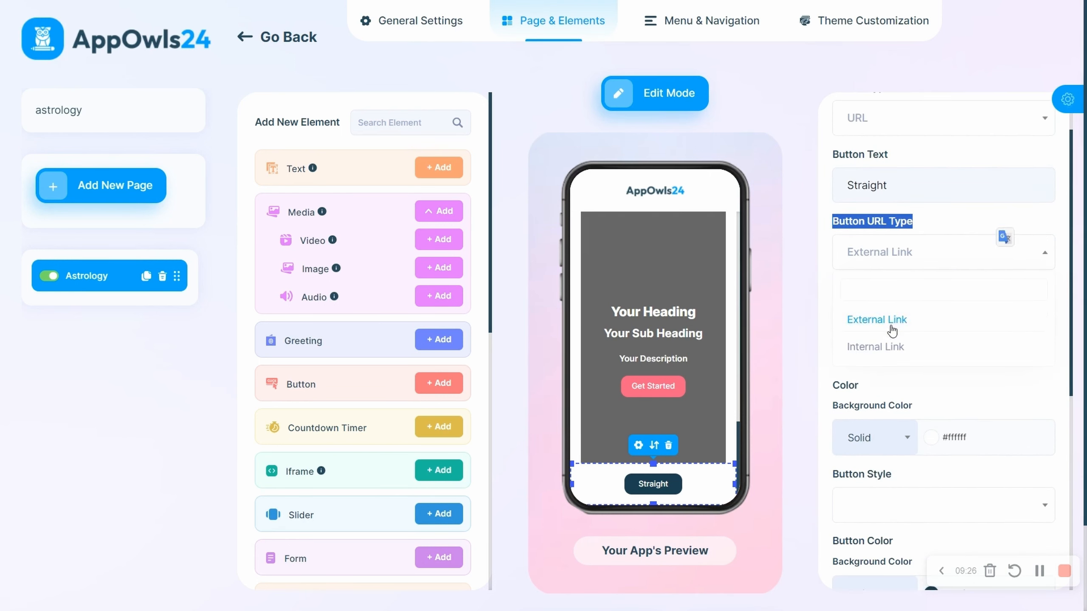
{"action": "left_click", "coordinate": [961, 217]}
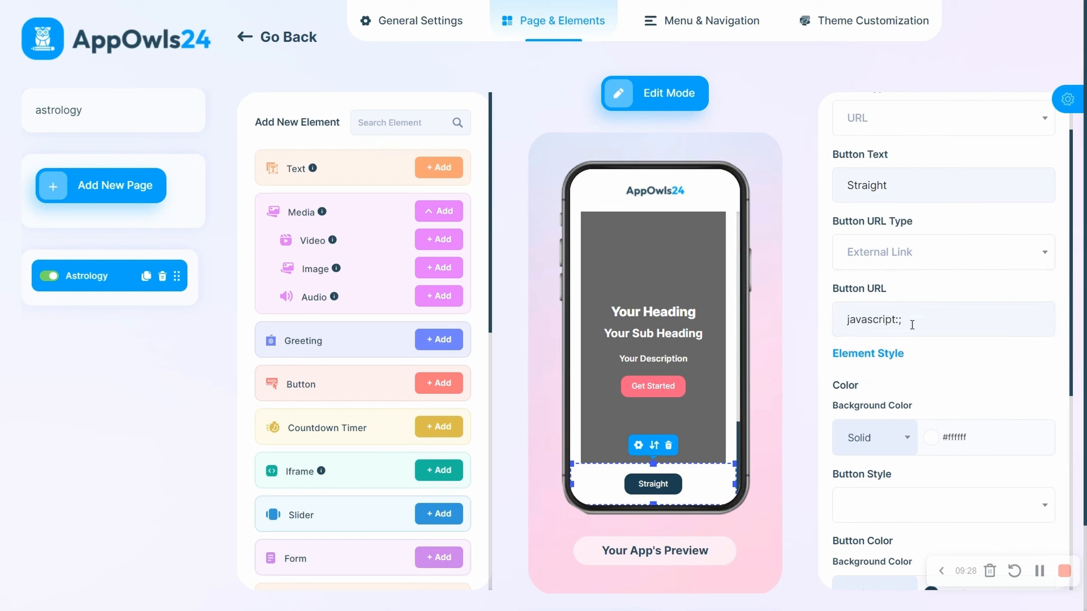
Step: Look over the button's URL field and its style, color and border settings
{"action": "left_click", "coordinate": [963, 324]}
{"action": "scroll", "coordinate": [855, 304], "scroll_direction": "down", "scroll_amount": 2}
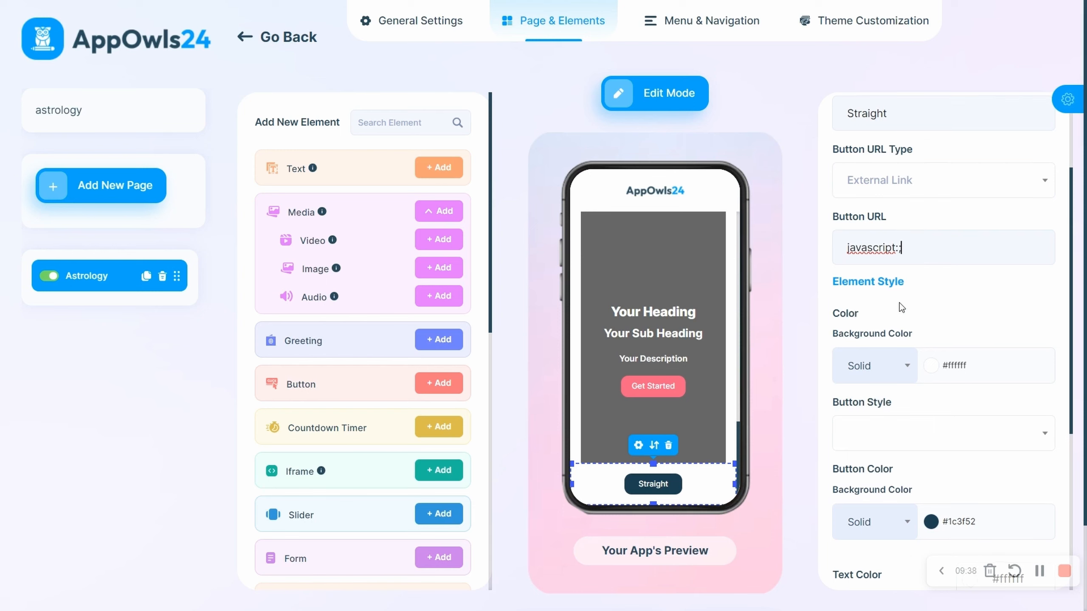
{"action": "scroll", "coordinate": [877, 308], "scroll_direction": "down", "scroll_amount": 2}
{"action": "scroll", "coordinate": [856, 352], "scroll_direction": "down", "scroll_amount": 3}
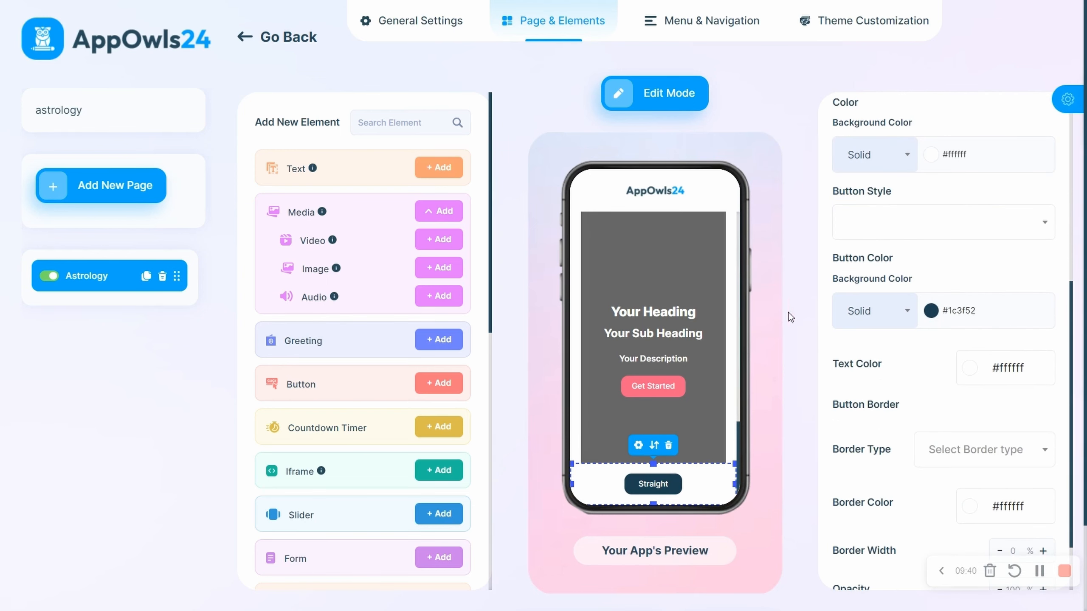
{"action": "scroll", "coordinate": [899, 344], "scroll_direction": "down", "scroll_amount": 2}
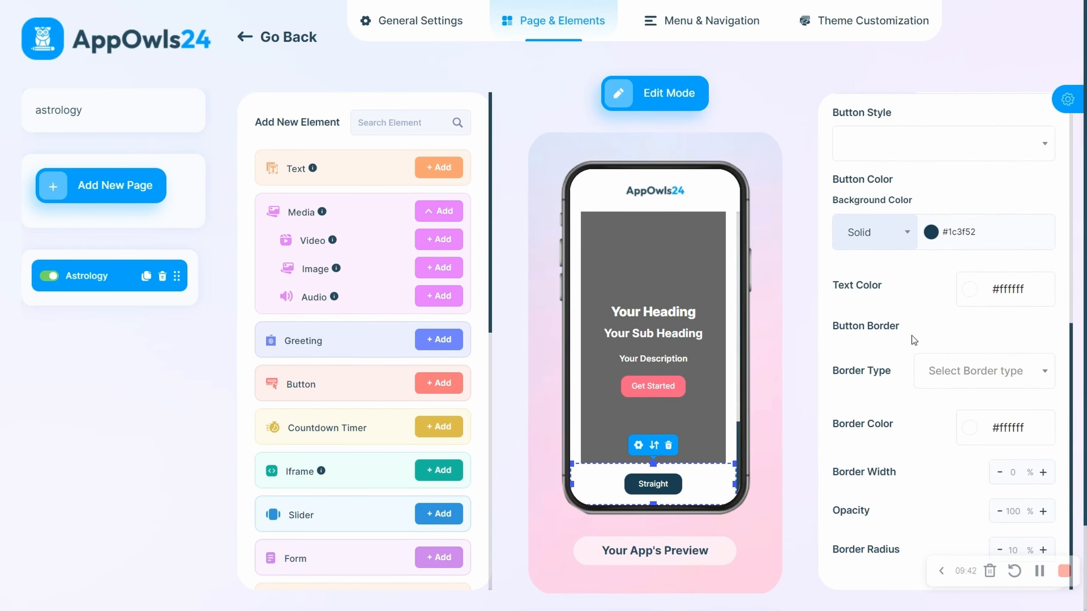
Step: Add a Countdown Timer element below the Straight button on the Astrology page
{"action": "scroll", "coordinate": [895, 384], "scroll_direction": "down", "scroll_amount": 3}
{"action": "scroll", "coordinate": [905, 316], "scroll_direction": "up", "scroll_amount": 8}
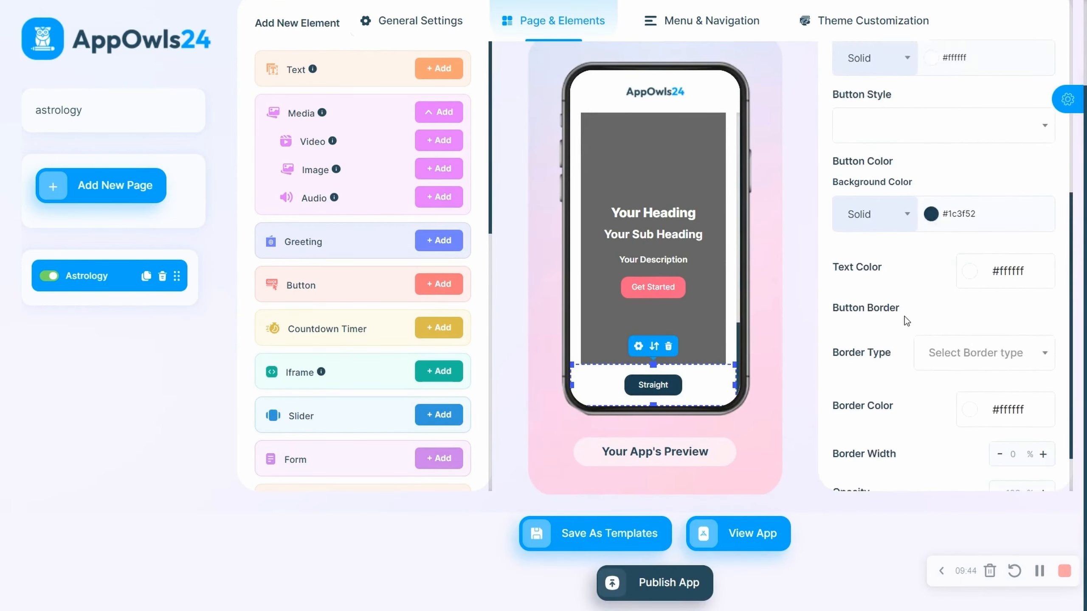
{"action": "scroll", "coordinate": [898, 282], "scroll_direction": "up", "scroll_amount": 2}
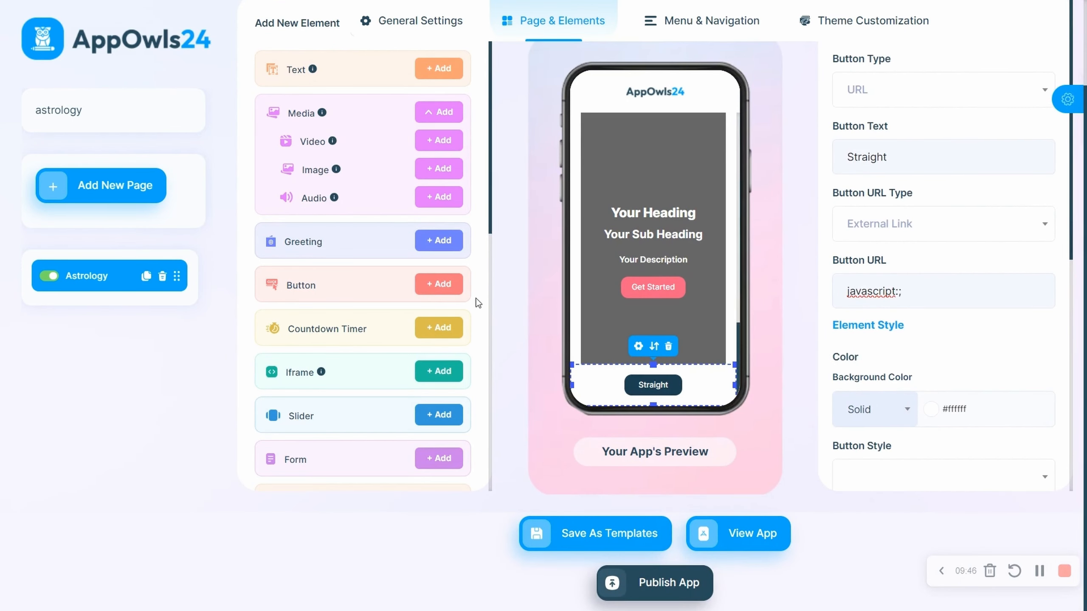
{"action": "left_click", "coordinate": [438, 329]}
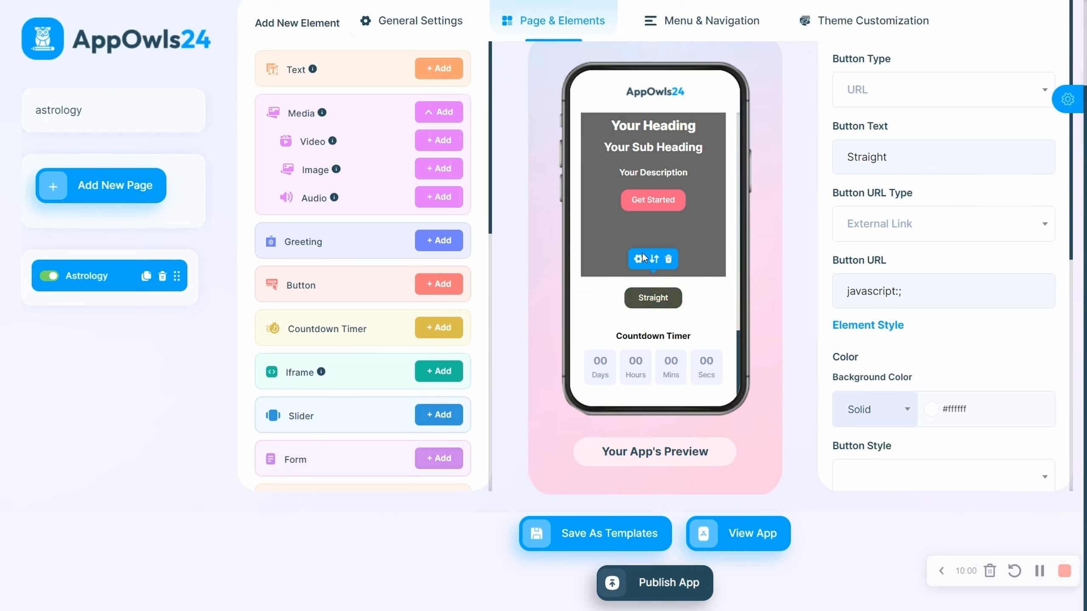
Step: Open the settings of the new countdown timer to view its date, timezone, color and layout options
{"action": "scroll", "coordinate": [642, 257], "scroll_direction": "up", "scroll_amount": 5}
{"action": "scroll", "coordinate": [755, 161], "scroll_direction": "up", "scroll_amount": 1}
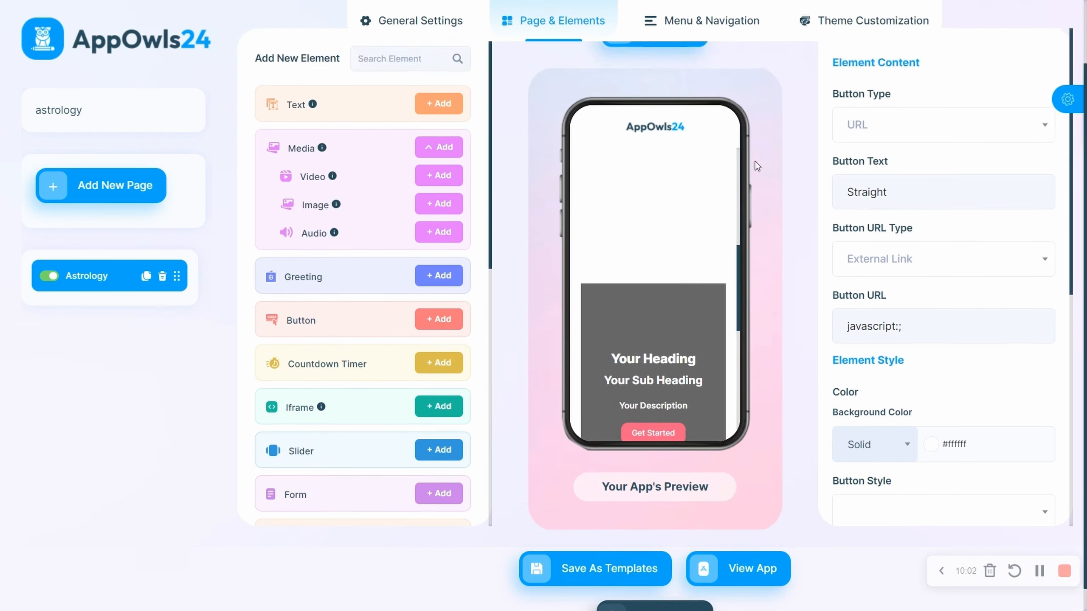
{"action": "scroll", "coordinate": [755, 162], "scroll_direction": "up", "scroll_amount": 2}
{"action": "scroll", "coordinate": [678, 451], "scroll_direction": "down", "scroll_amount": 3}
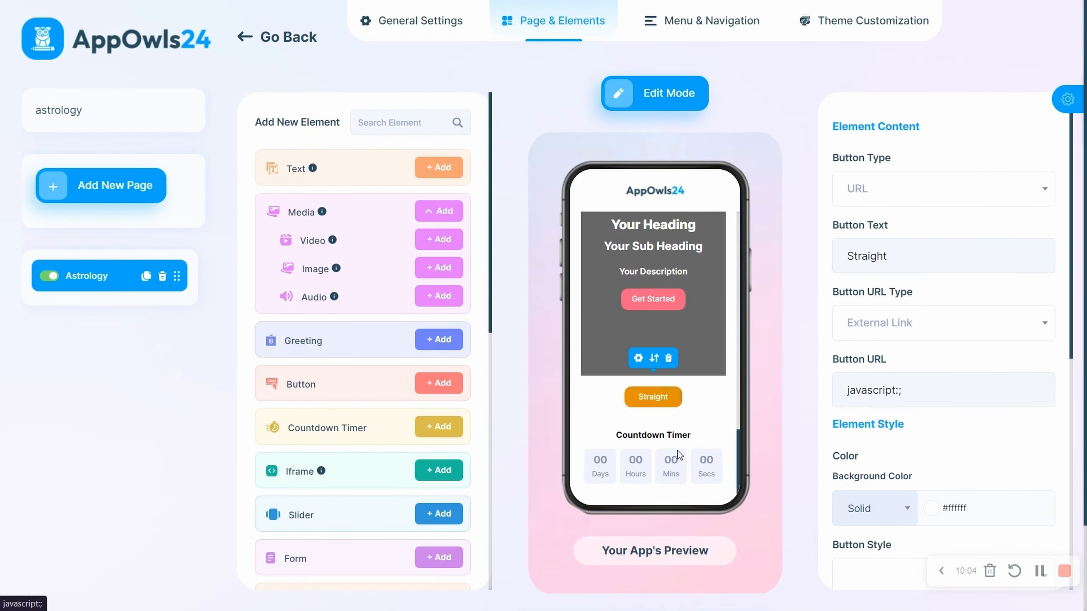
{"action": "left_click", "coordinate": [647, 454]}
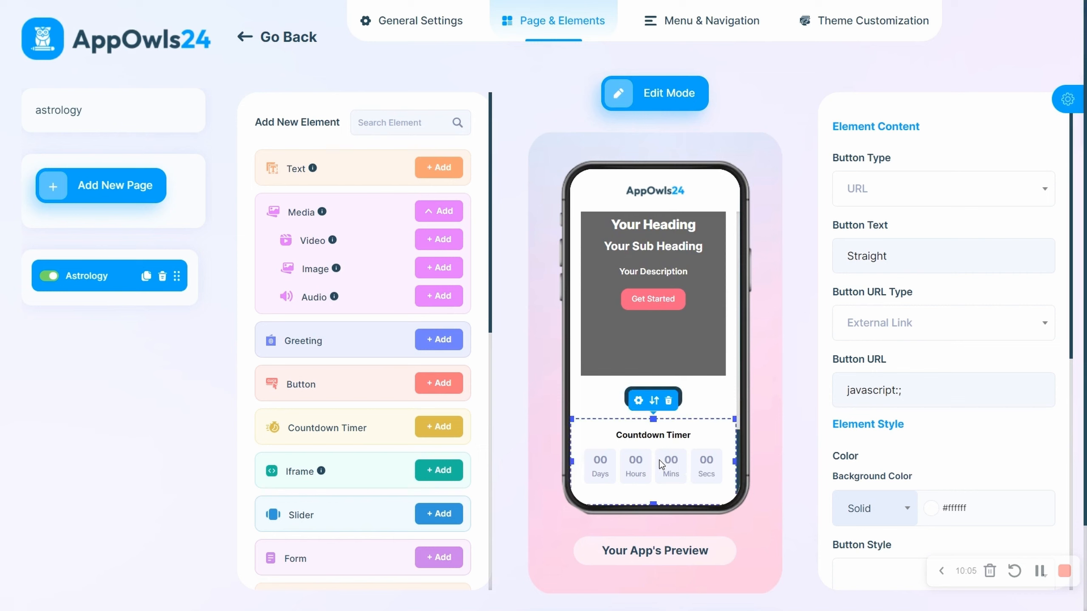
{"action": "left_click", "coordinate": [639, 402]}
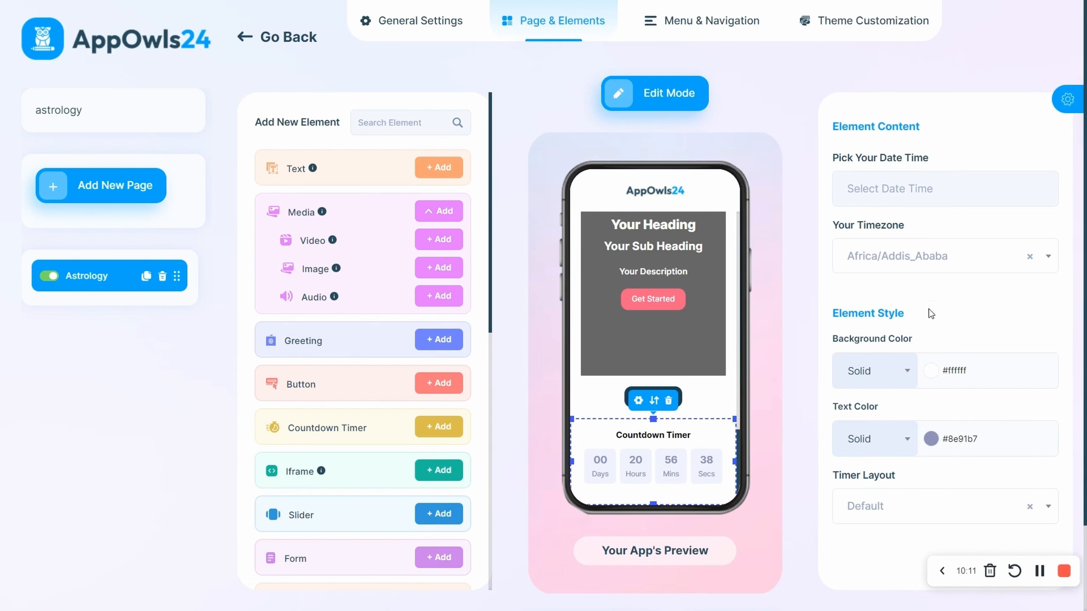
Step: Add an Iframe element below the countdown timer and open its URL, background and size settings
{"action": "scroll", "coordinate": [964, 328], "scroll_direction": "down", "scroll_amount": 2}
{"action": "scroll", "coordinate": [964, 328], "scroll_direction": "down", "scroll_amount": 1}
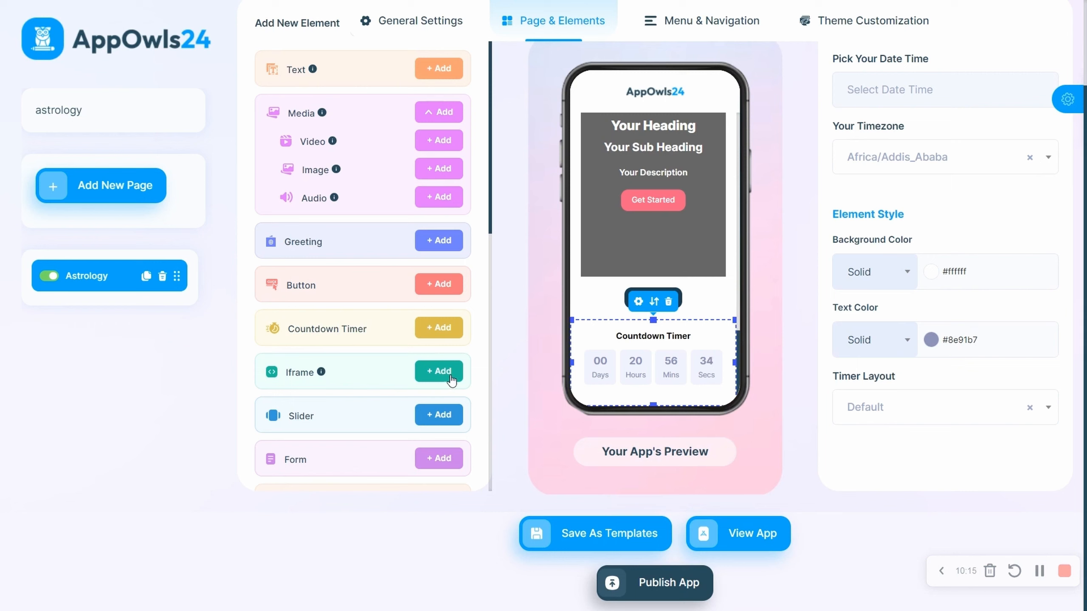
{"action": "mouse_move", "coordinate": [322, 372]}
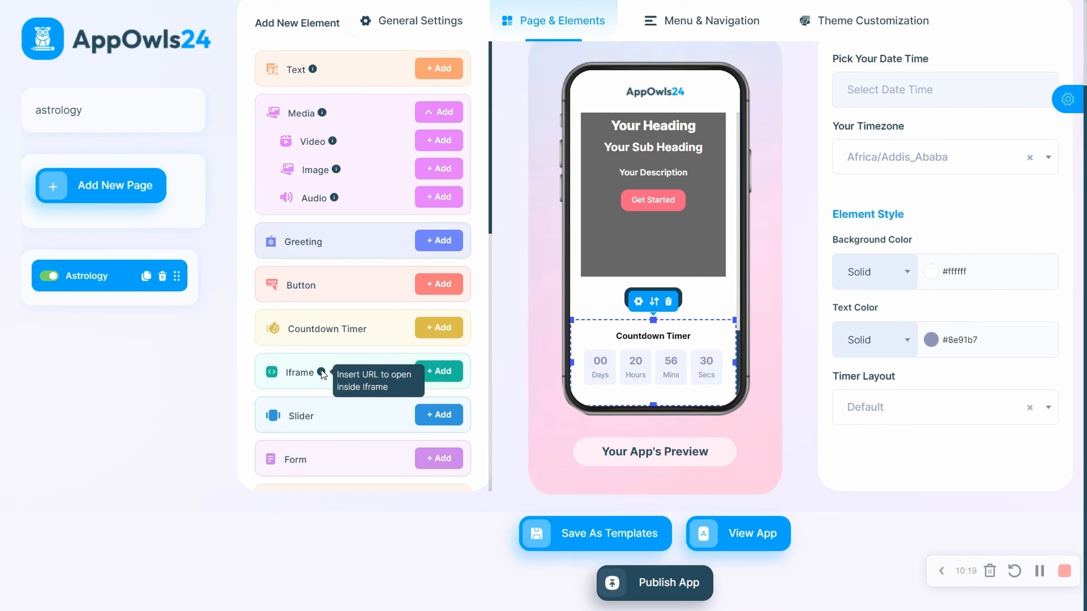
{"action": "left_click", "coordinate": [449, 371]}
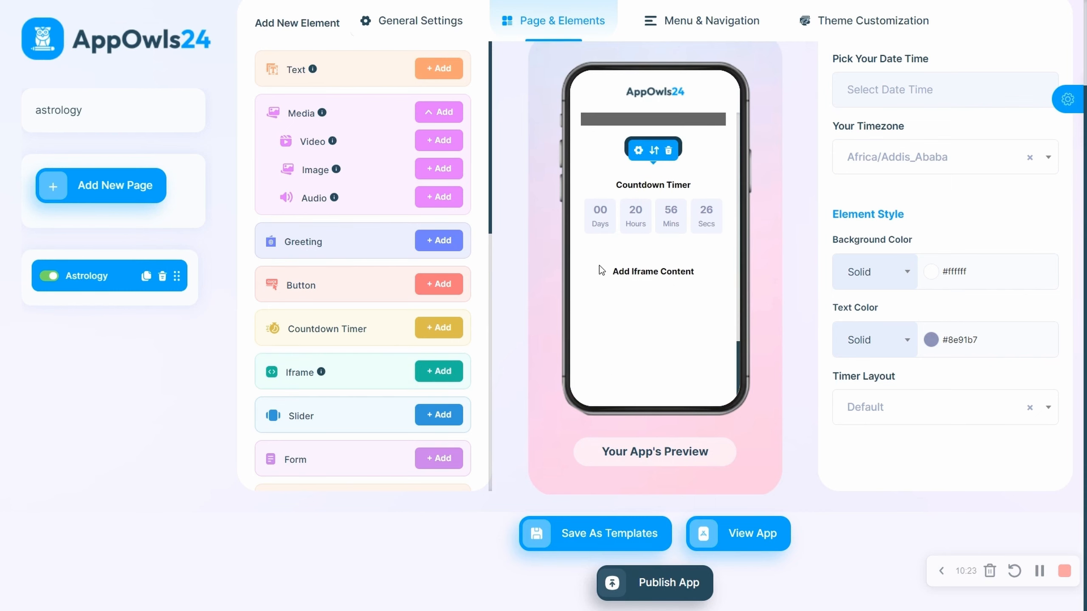
{"action": "left_click", "coordinate": [676, 288]}
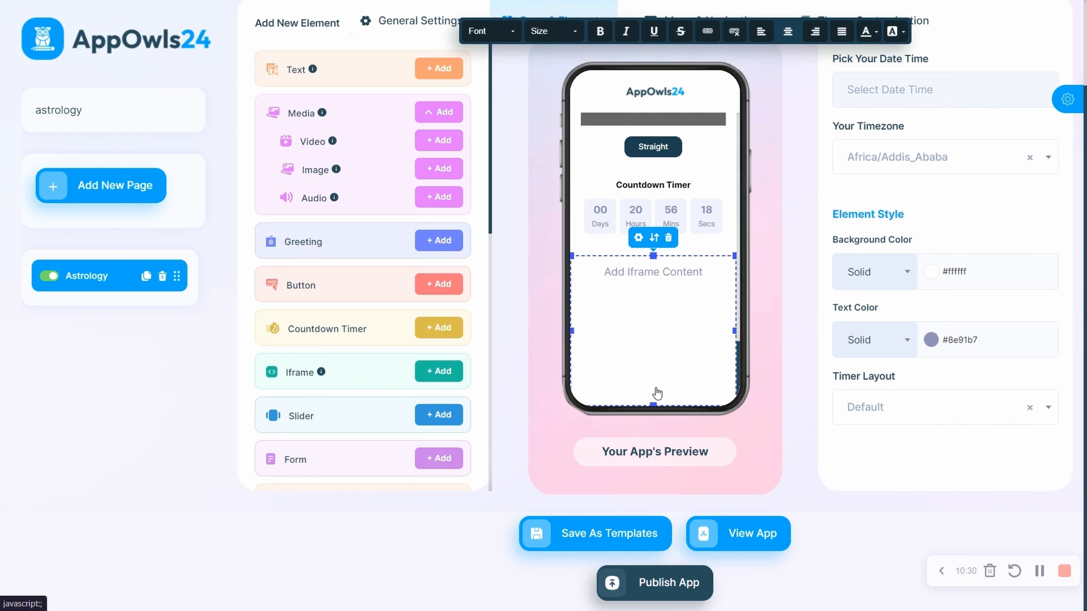
{"action": "scroll", "coordinate": [796, 445], "scroll_direction": "up", "scroll_amount": 2}
{"action": "left_click", "coordinate": [796, 444]}
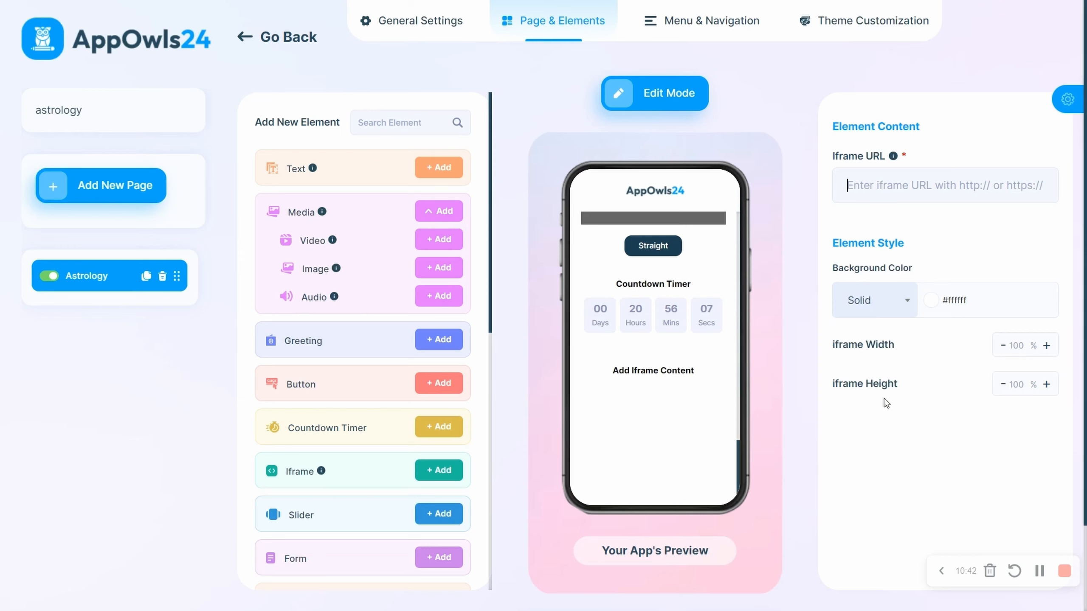
Step: Add a Slider element below the iframe and page through its slides in the app preview
{"action": "scroll", "coordinate": [373, 317], "scroll_direction": "down", "scroll_amount": 1}
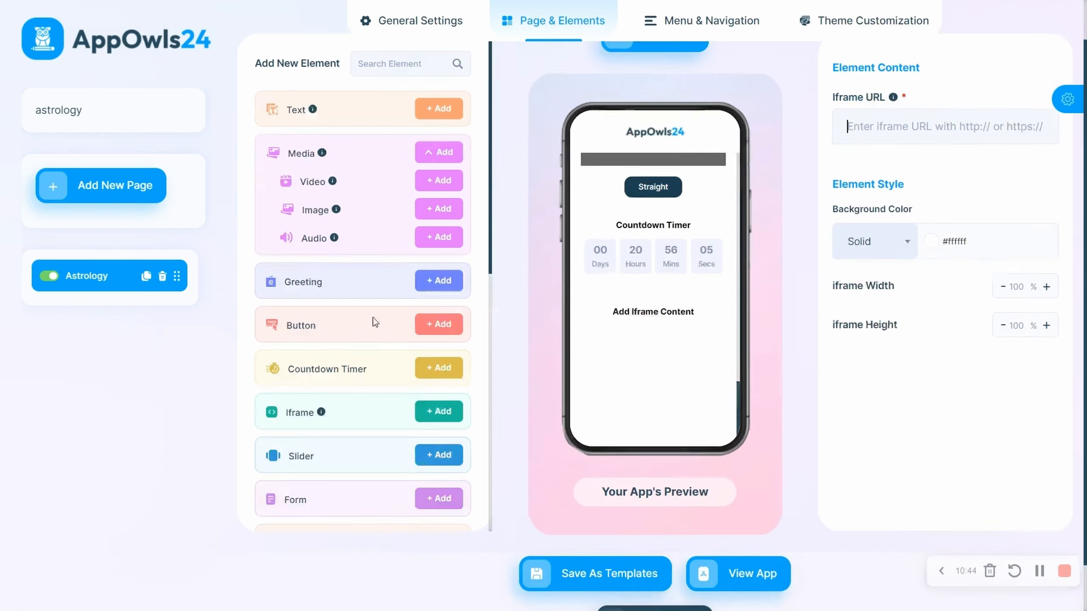
{"action": "scroll", "coordinate": [373, 318], "scroll_direction": "down", "scroll_amount": 3}
{"action": "scroll", "coordinate": [369, 216], "scroll_direction": "up", "scroll_amount": 1}
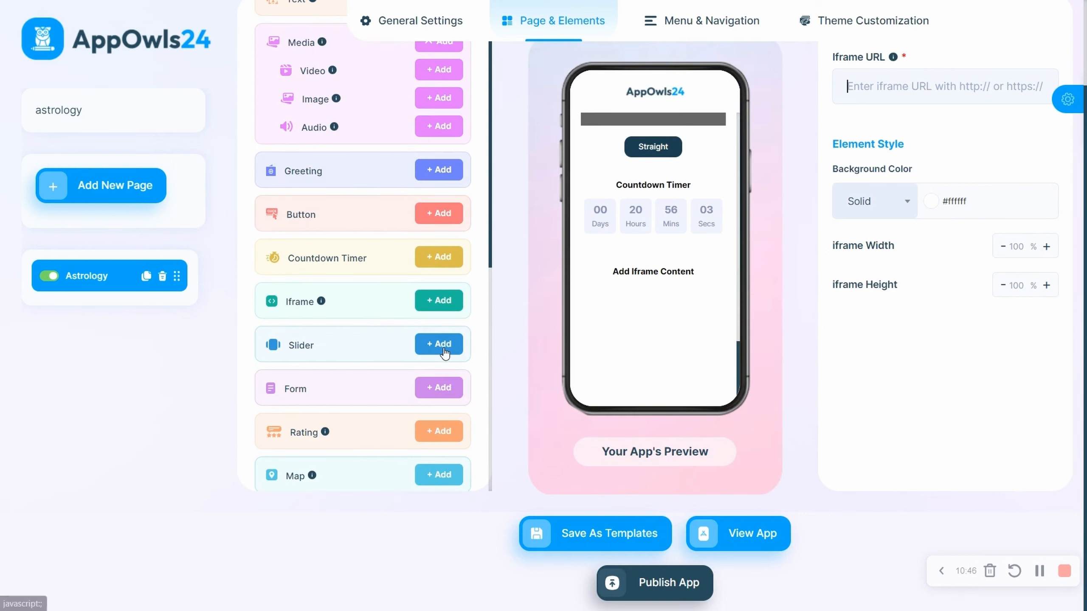
{"action": "left_click", "coordinate": [445, 353]}
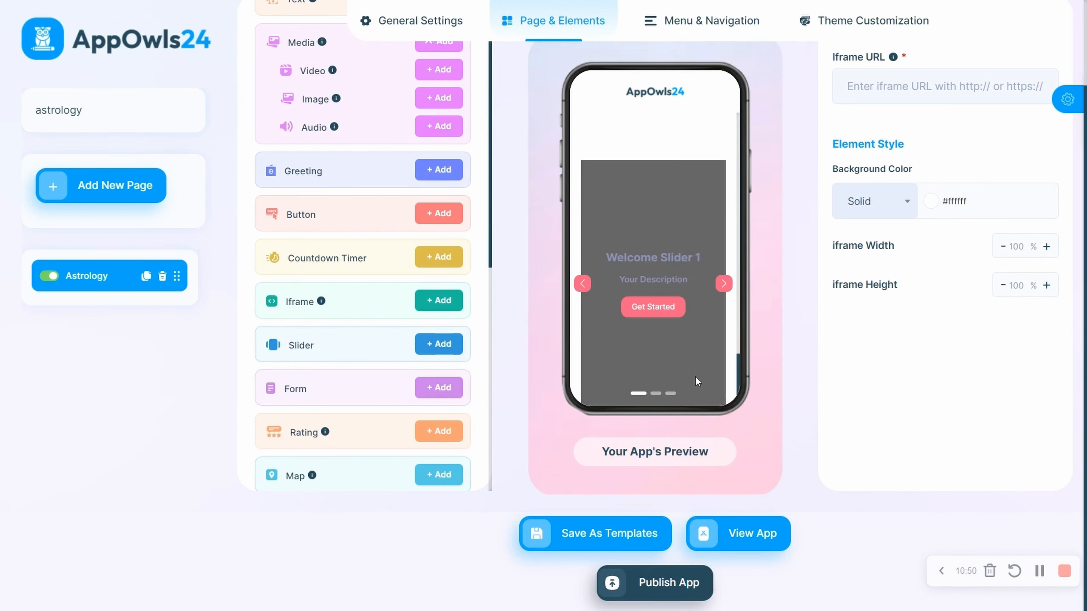
{"action": "left_click", "coordinate": [724, 284]}
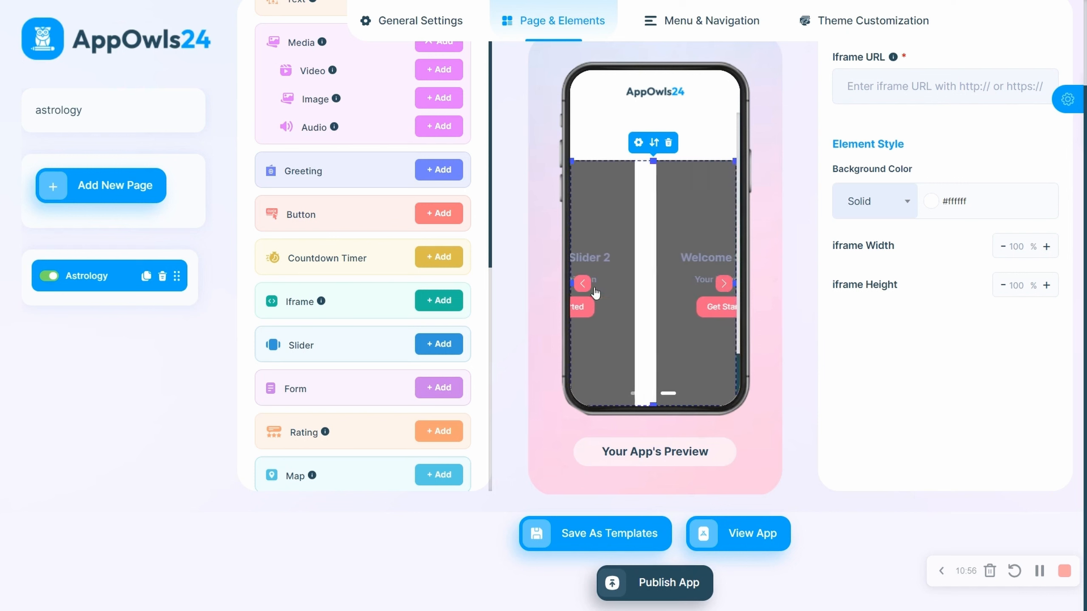
{"action": "left_click", "coordinate": [636, 283]}
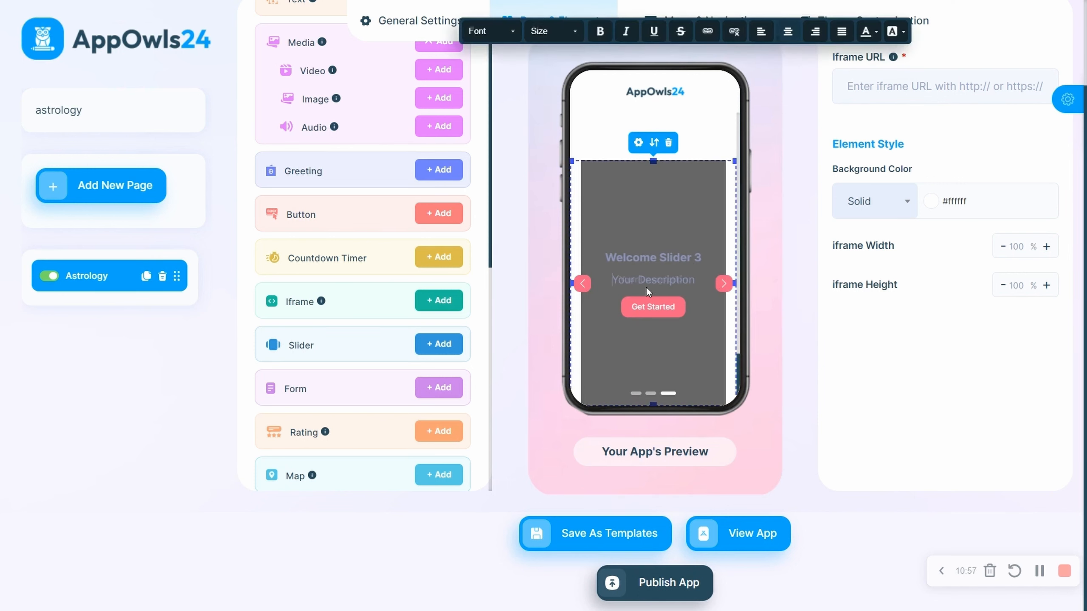
Step: Open the settings of the new slider element
{"action": "scroll", "coordinate": [717, 300], "scroll_direction": "down", "scroll_amount": 5}
{"action": "scroll", "coordinate": [717, 301], "scroll_direction": "up", "scroll_amount": 5}
{"action": "scroll", "coordinate": [810, 356], "scroll_direction": "up", "scroll_amount": 3}
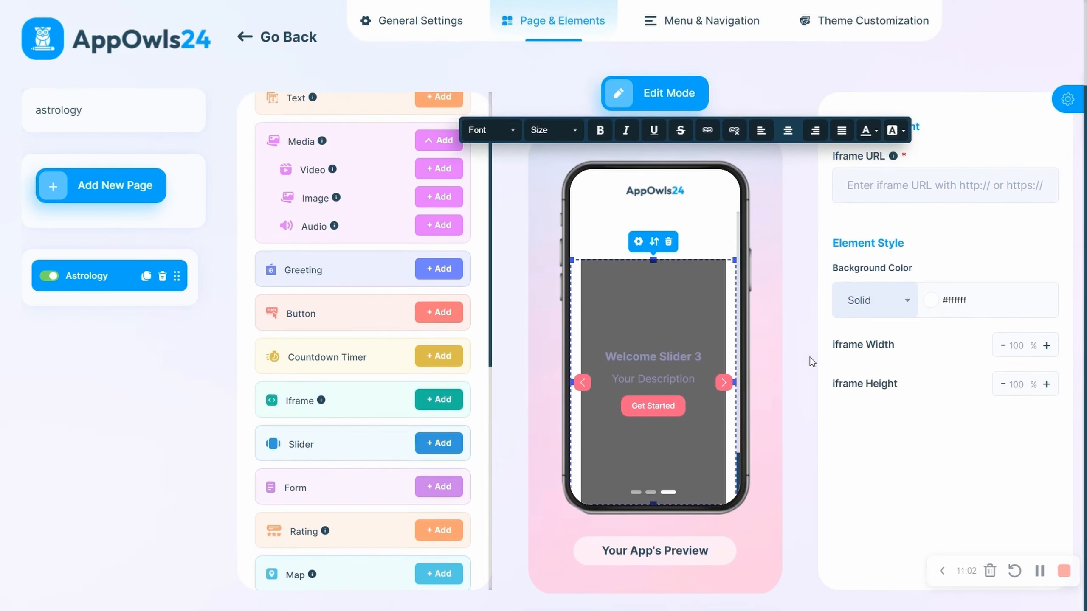
{"action": "left_click", "coordinate": [661, 346]}
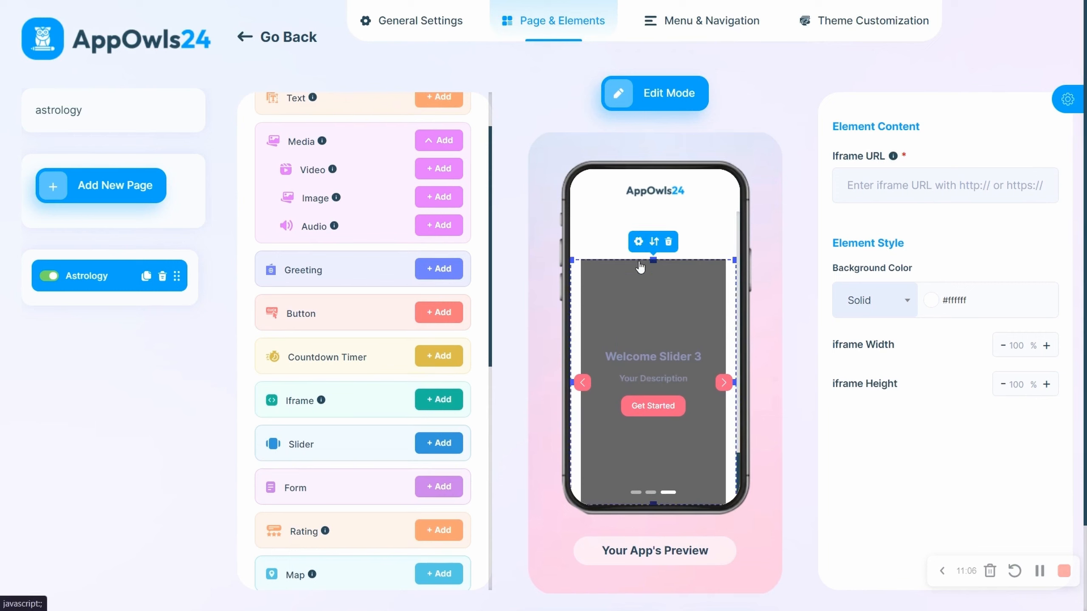
{"action": "left_click", "coordinate": [1040, 575]}
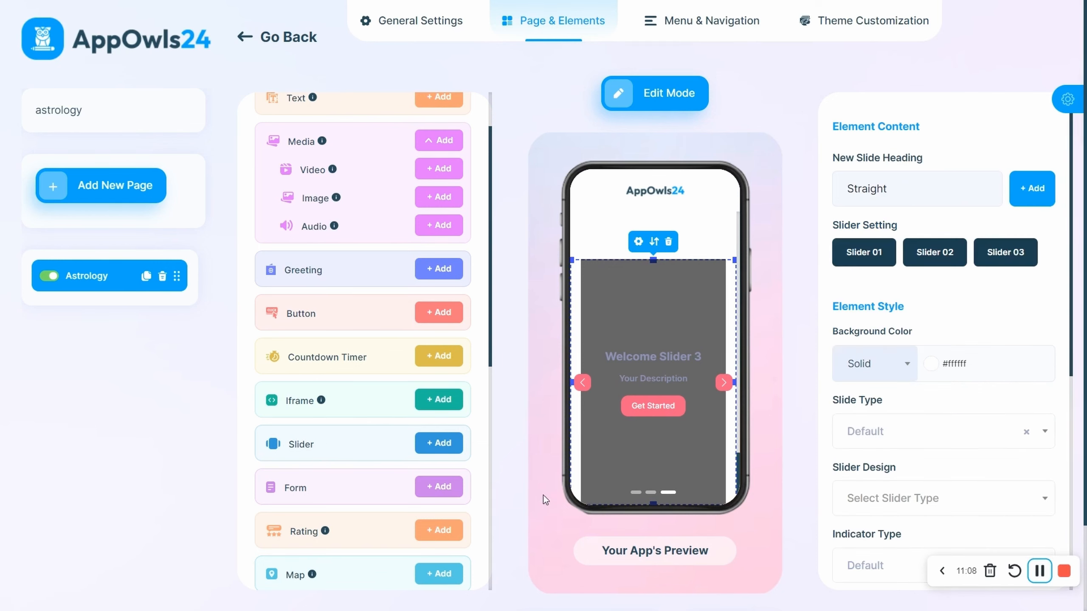
Step: Examine the slider's new slide heading field and its individual slide settings, leaving the heading as Straight
{"action": "scroll", "coordinate": [892, 383], "scroll_direction": "down", "scroll_amount": 10}
{"action": "scroll", "coordinate": [959, 369], "scroll_direction": "up", "scroll_amount": 10}
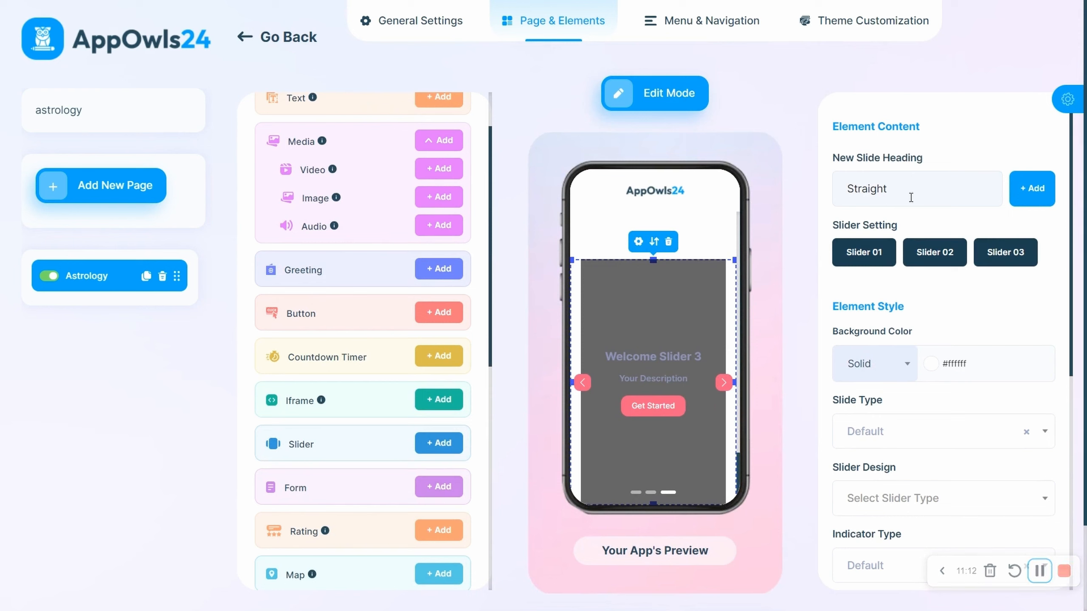
{"action": "left_click_drag", "start_coordinate": [913, 192], "coordinate": [828, 208]}
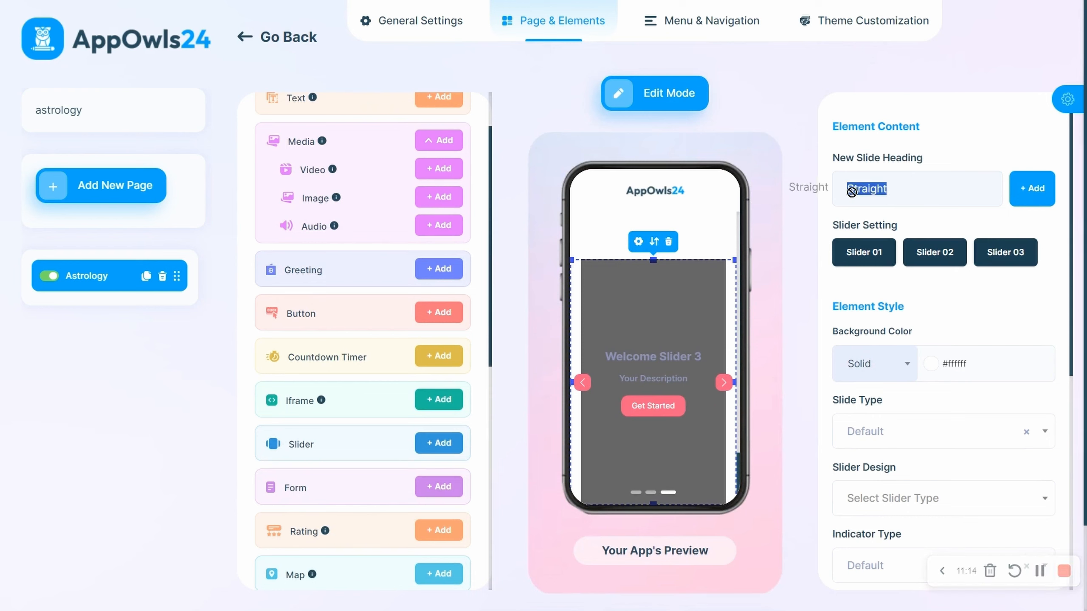
{"action": "left_click", "coordinate": [914, 194]}
{"action": "scroll", "coordinate": [899, 239], "scroll_direction": "down", "scroll_amount": 2}
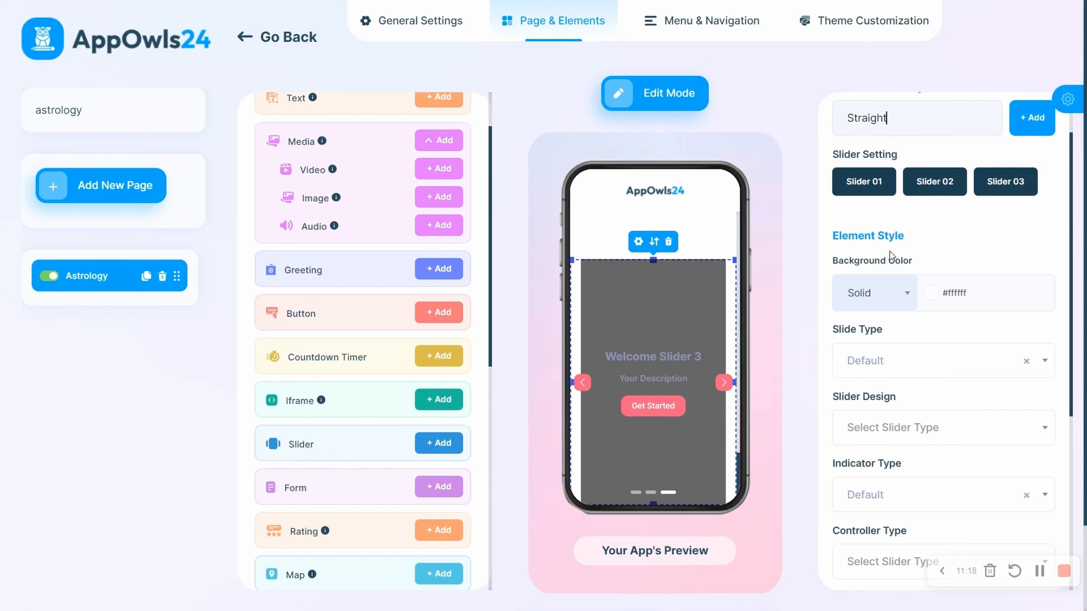
{"action": "scroll", "coordinate": [1027, 185], "scroll_direction": "down", "scroll_amount": 1}
{"action": "scroll", "coordinate": [1040, 232], "scroll_direction": "up", "scroll_amount": 2}
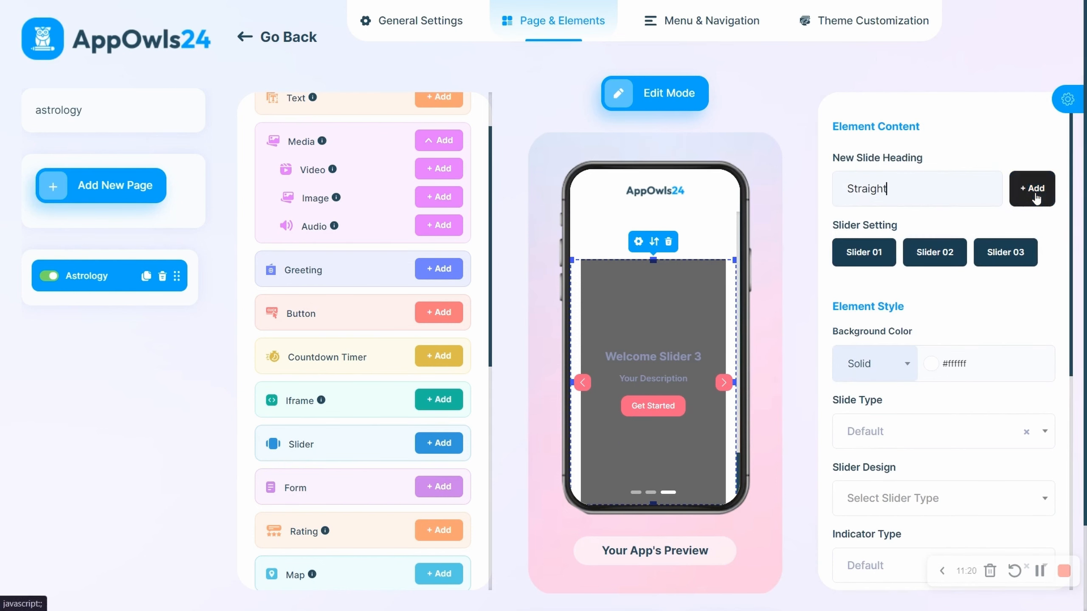
Step: Look over the slider's style, indicator, controller and button settings and its slide type options, keeping the Default slide type
{"action": "scroll", "coordinate": [881, 308], "scroll_direction": "down", "scroll_amount": 3}
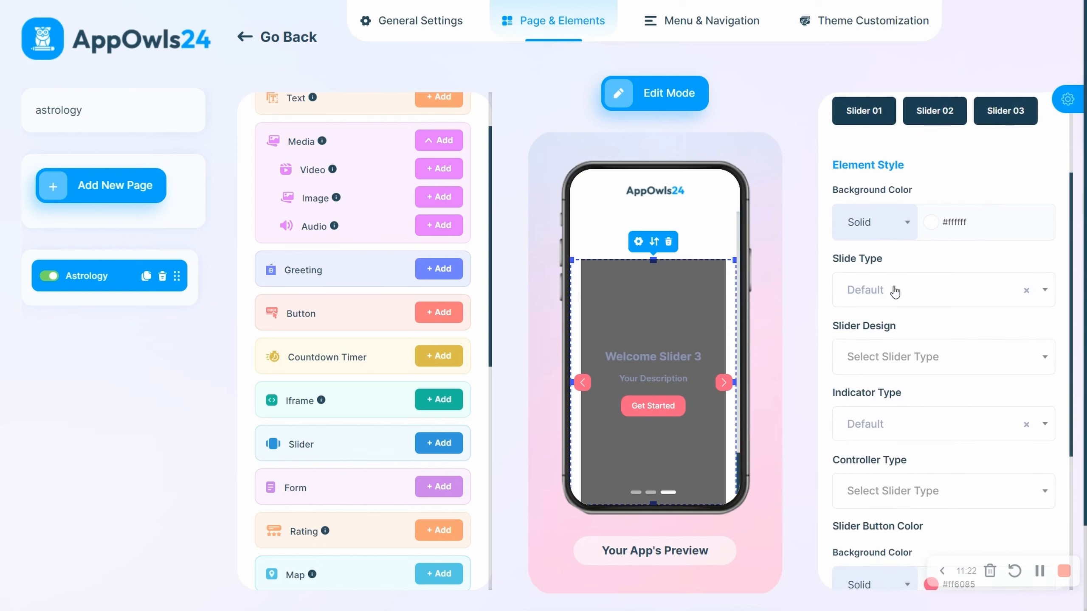
{"action": "scroll", "coordinate": [954, 283], "scroll_direction": "down", "scroll_amount": 5}
{"action": "scroll", "coordinate": [941, 261], "scroll_direction": "up", "scroll_amount": 4}
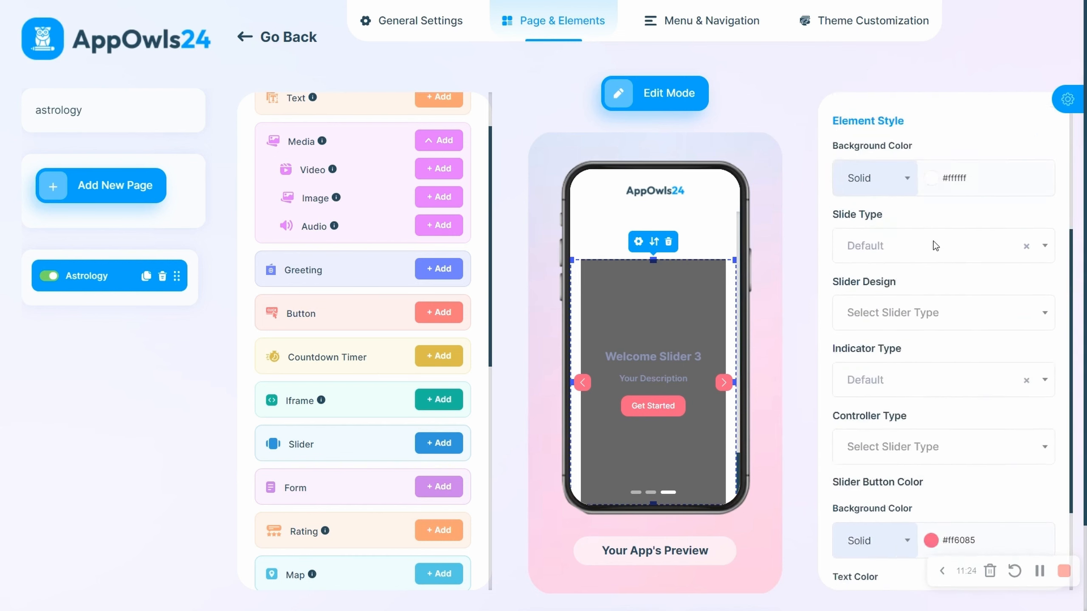
{"action": "scroll", "coordinate": [934, 247], "scroll_direction": "down", "scroll_amount": 4}
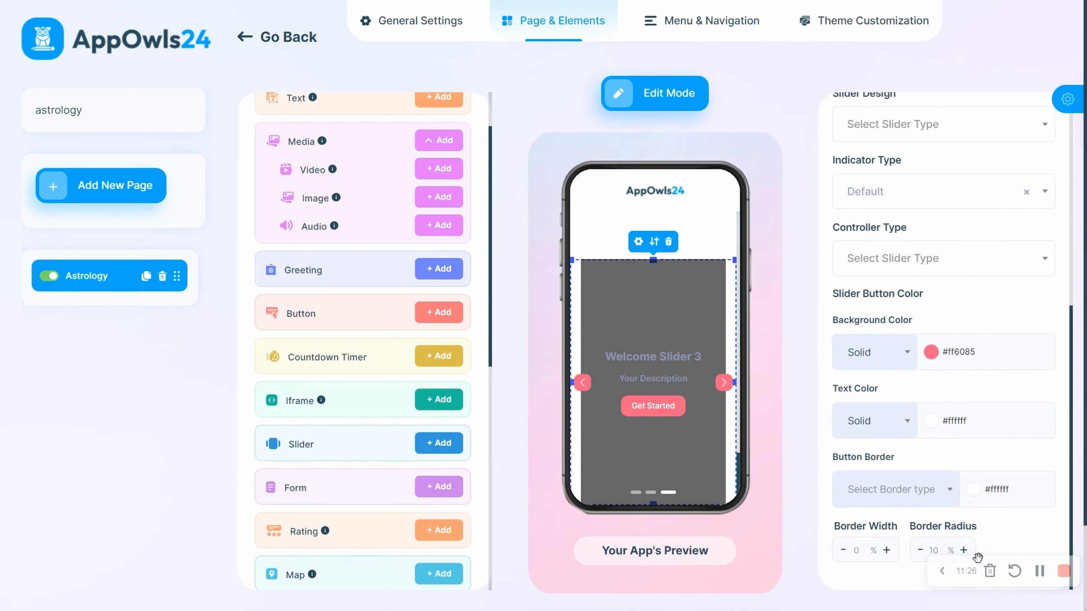
{"action": "scroll", "coordinate": [978, 261], "scroll_direction": "down", "scroll_amount": 2}
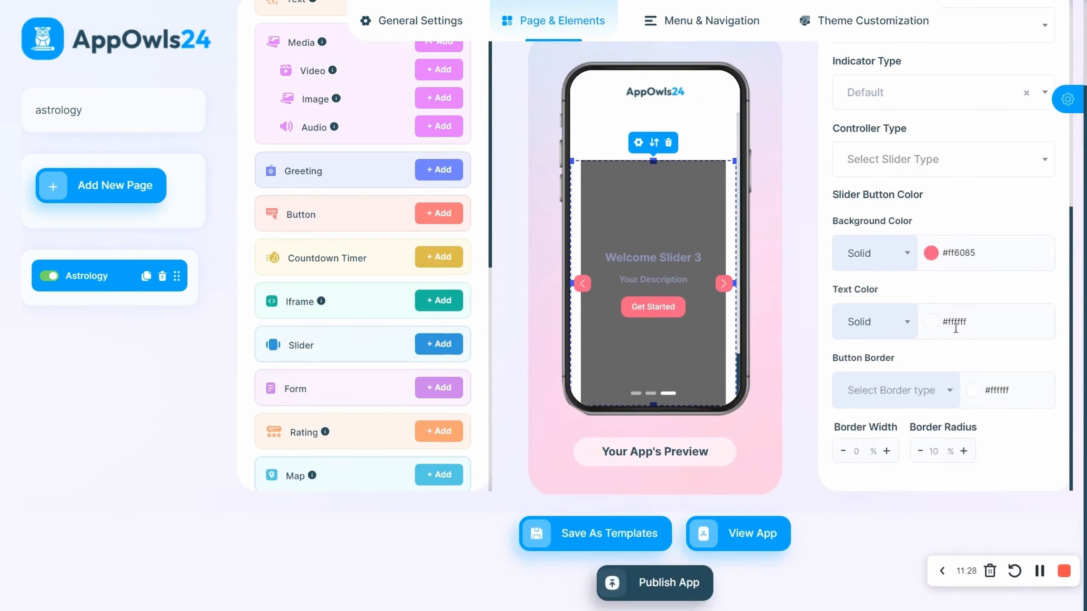
{"action": "scroll", "coordinate": [957, 327], "scroll_direction": "up", "scroll_amount": 5}
{"action": "scroll", "coordinate": [952, 334], "scroll_direction": "up", "scroll_amount": 1}
{"action": "scroll", "coordinate": [922, 343], "scroll_direction": "down", "scroll_amount": 3}
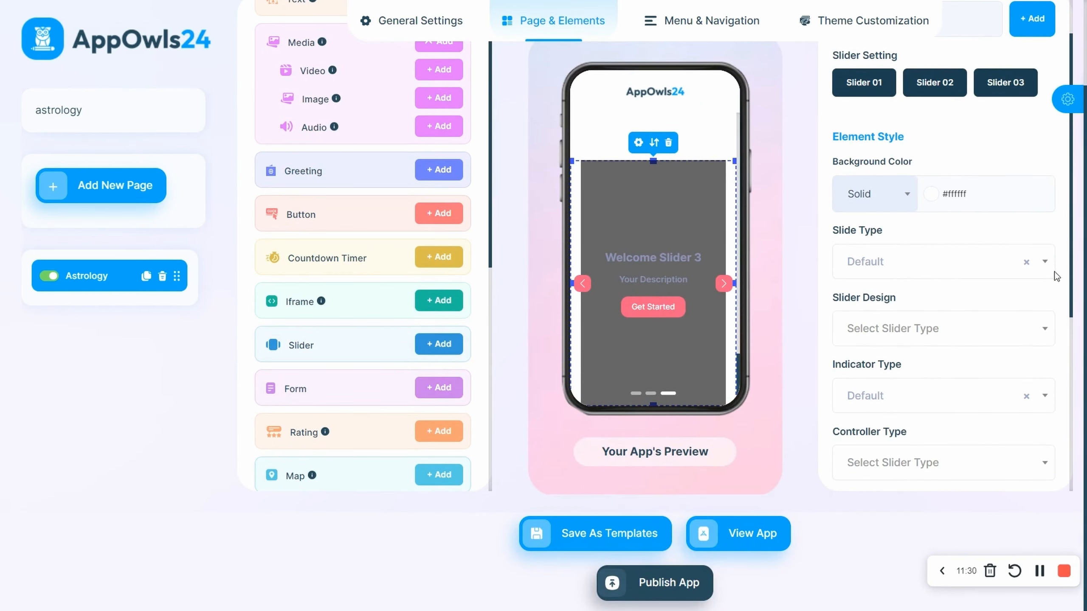
{"action": "left_click", "coordinate": [996, 264]}
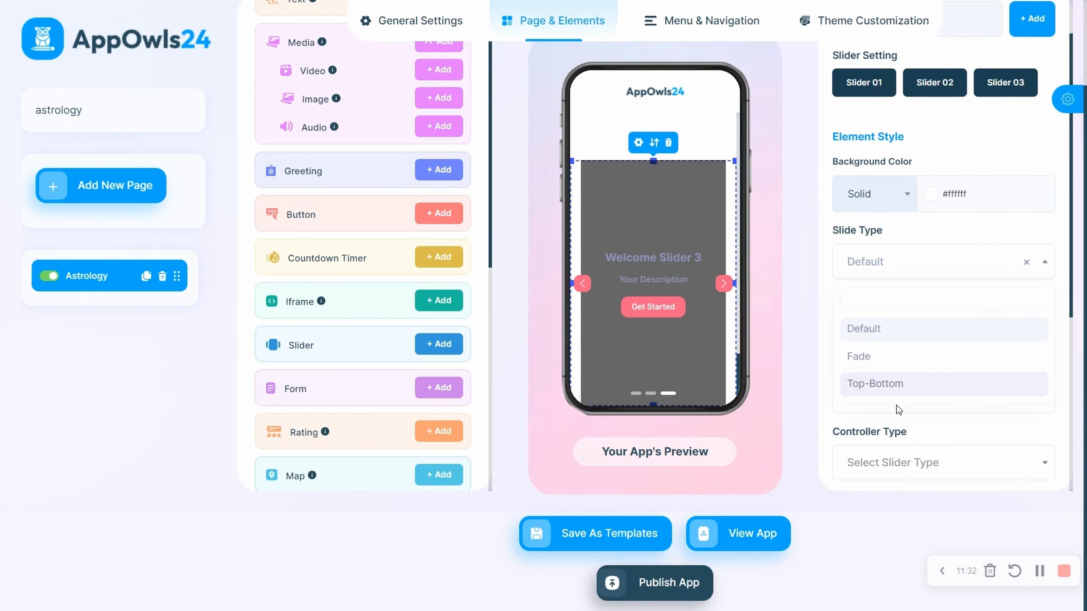
{"action": "left_click", "coordinate": [785, 459]}
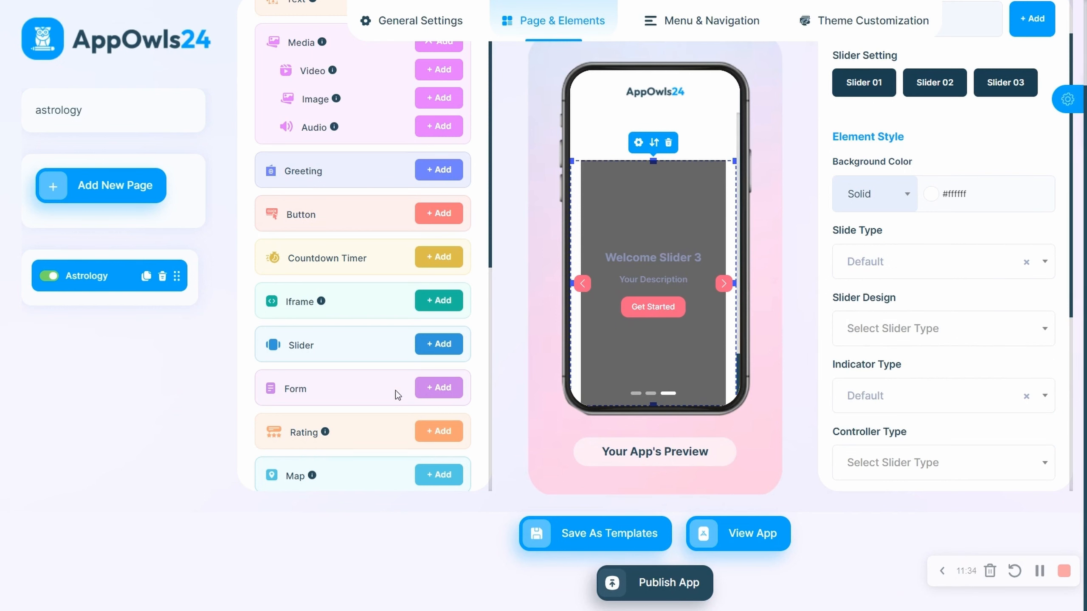
Step: Add a Form element below the slider and open its auto responder, email list and message settings
{"action": "scroll", "coordinate": [396, 391], "scroll_direction": "down", "scroll_amount": 2}
{"action": "left_click", "coordinate": [438, 319]}
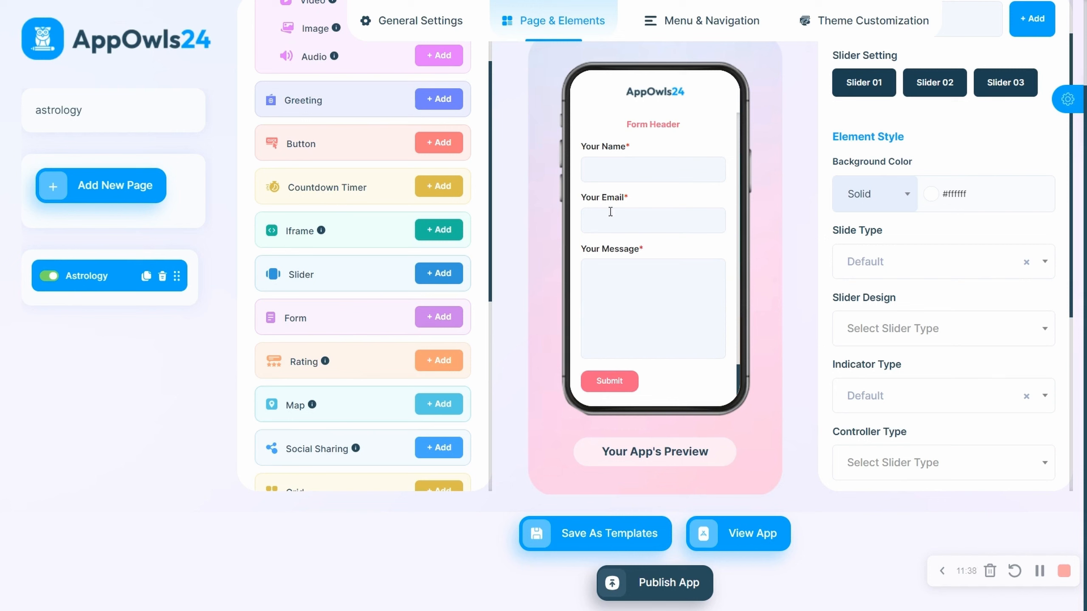
{"action": "left_click", "coordinate": [649, 171]}
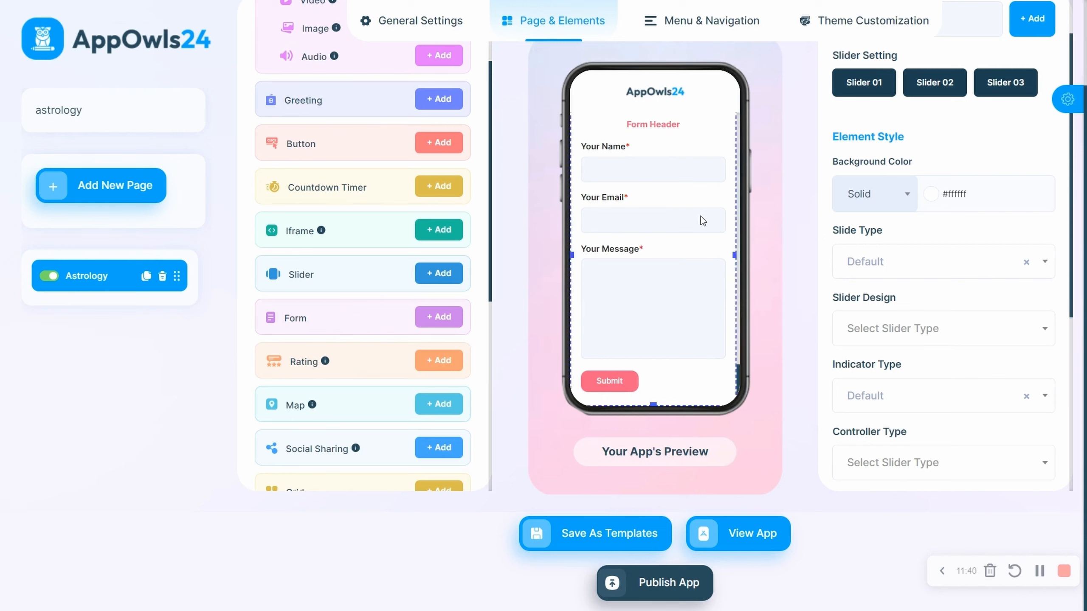
{"action": "scroll", "coordinate": [701, 307], "scroll_direction": "up", "scroll_amount": 3}
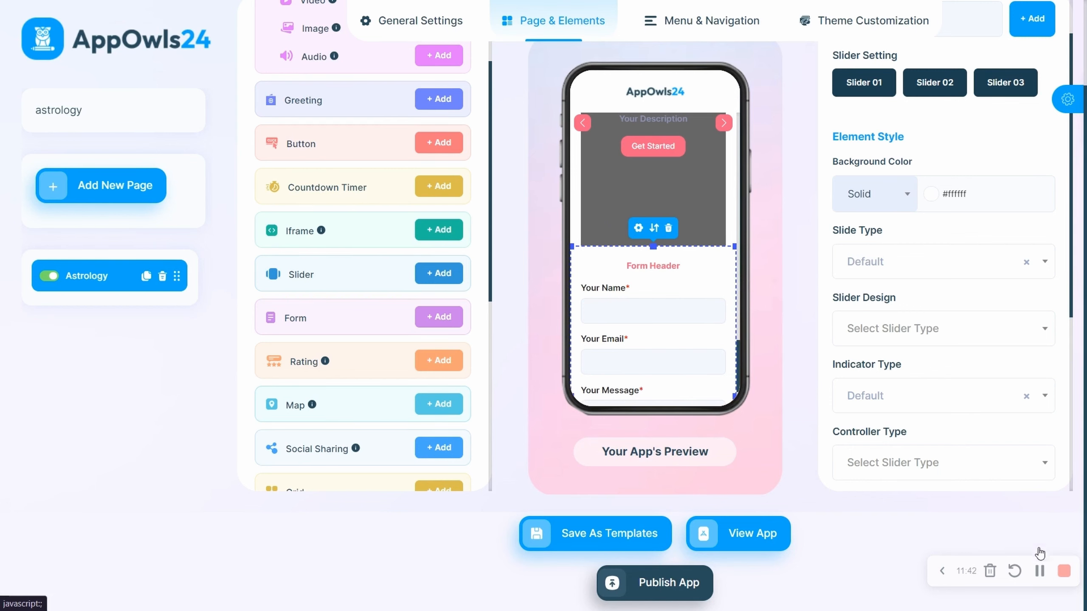
{"action": "scroll", "coordinate": [944, 239], "scroll_direction": "up", "scroll_amount": 5}
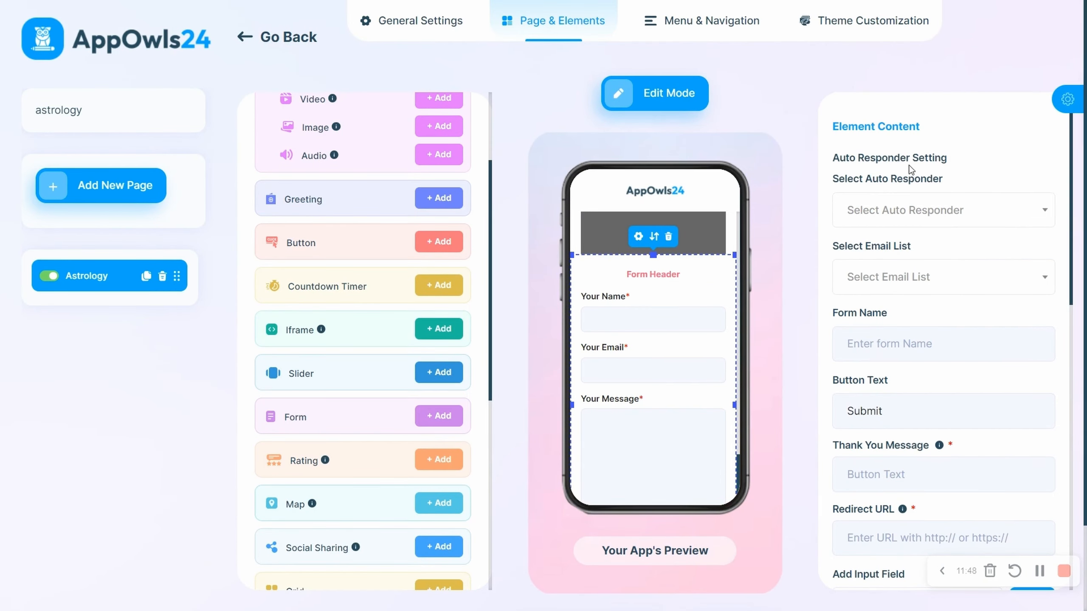
Step: Check the available options for the form's auto responder and email list without choosing any
{"action": "left_click", "coordinate": [940, 214]}
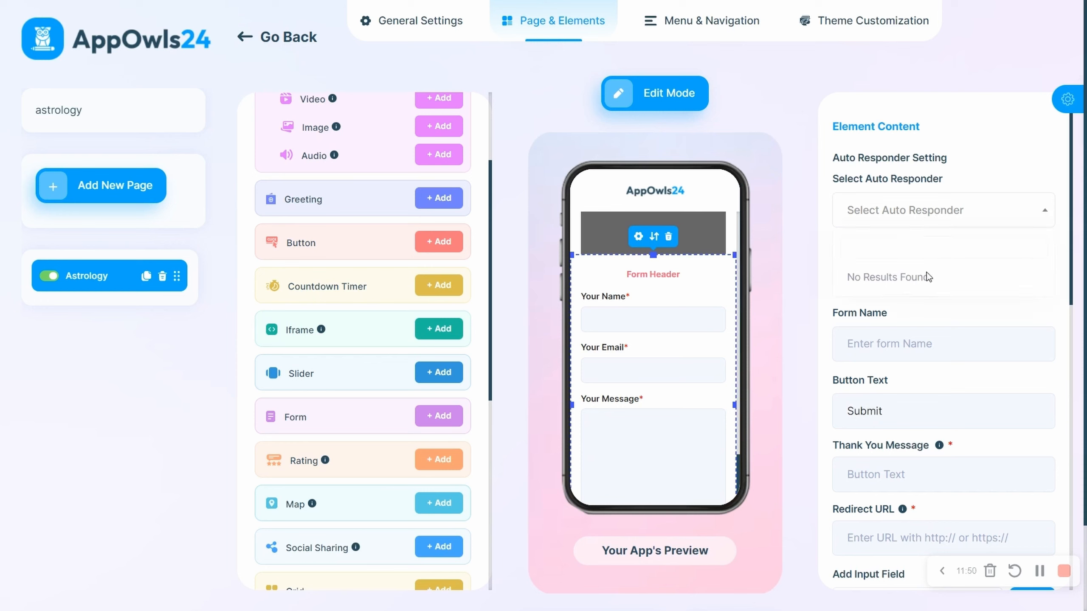
{"action": "left_click", "coordinate": [942, 211]}
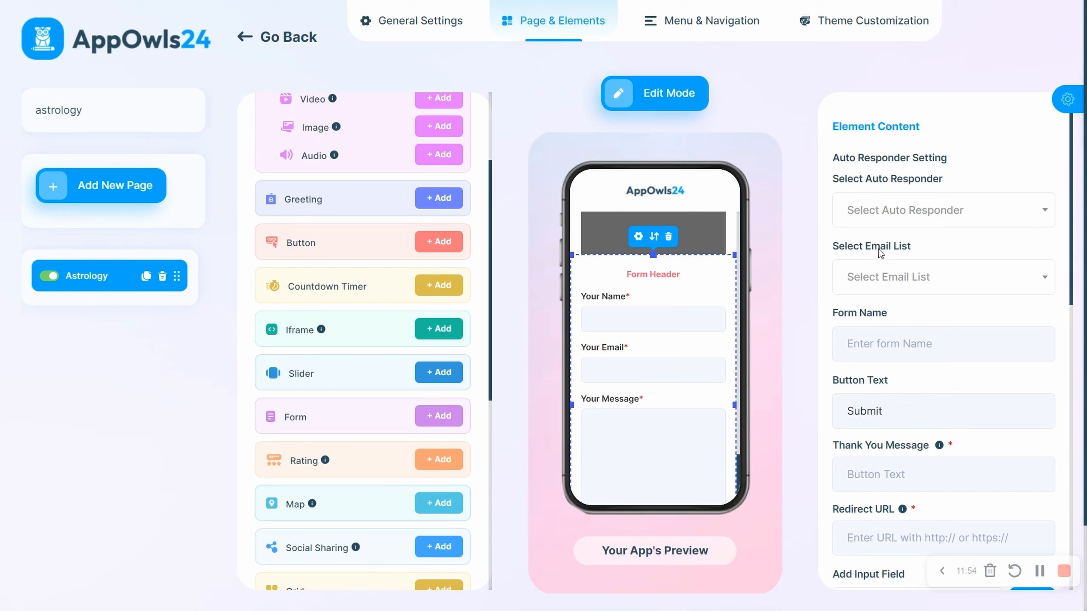
{"action": "left_click", "coordinate": [959, 205]}
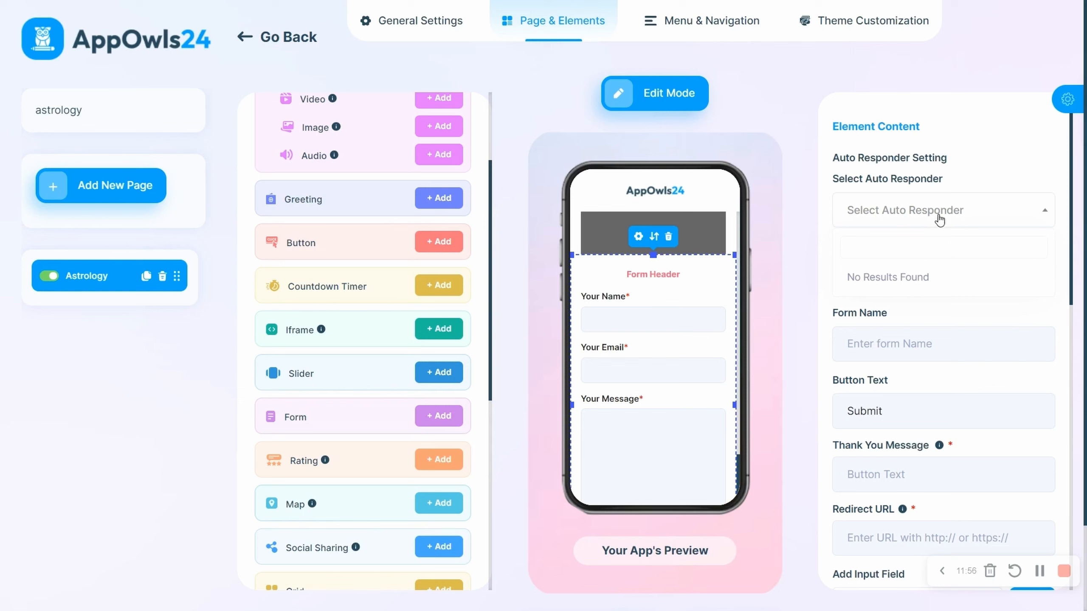
{"action": "left_click", "coordinate": [939, 219]}
{"action": "left_click", "coordinate": [914, 283]}
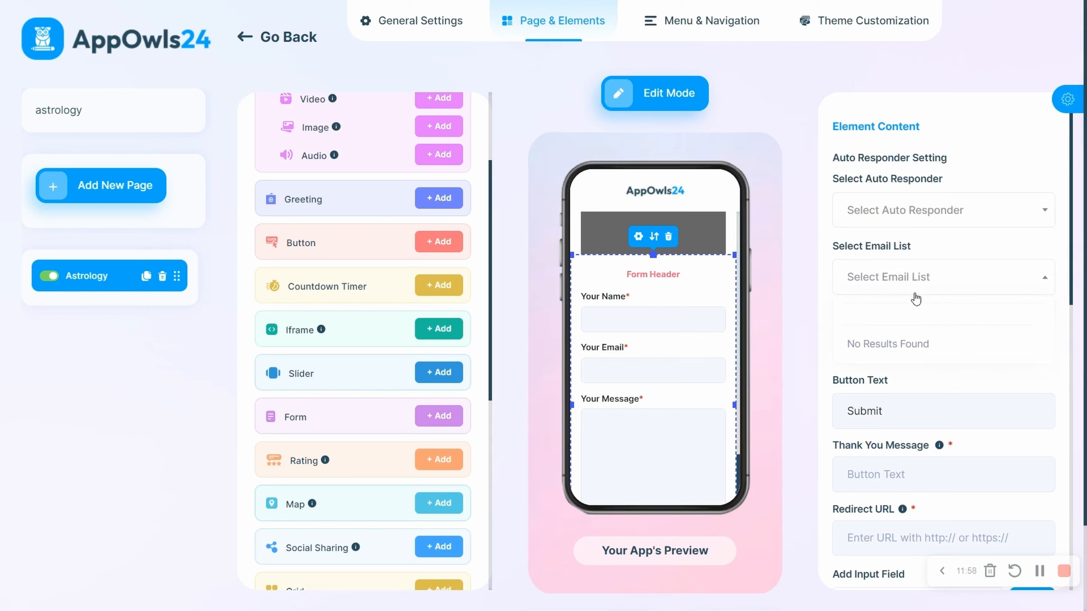
{"action": "left_click", "coordinate": [927, 276]}
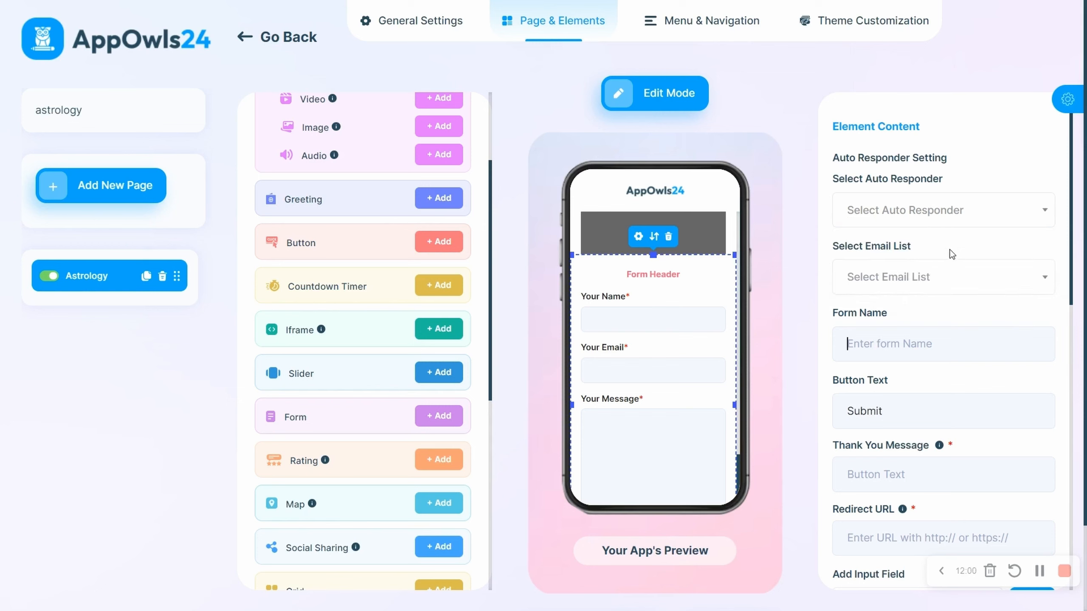
Step: Examine the form's message, redirect and input field settings and its background, button and border styles
{"action": "scroll", "coordinate": [899, 257], "scroll_direction": "down", "scroll_amount": 5}
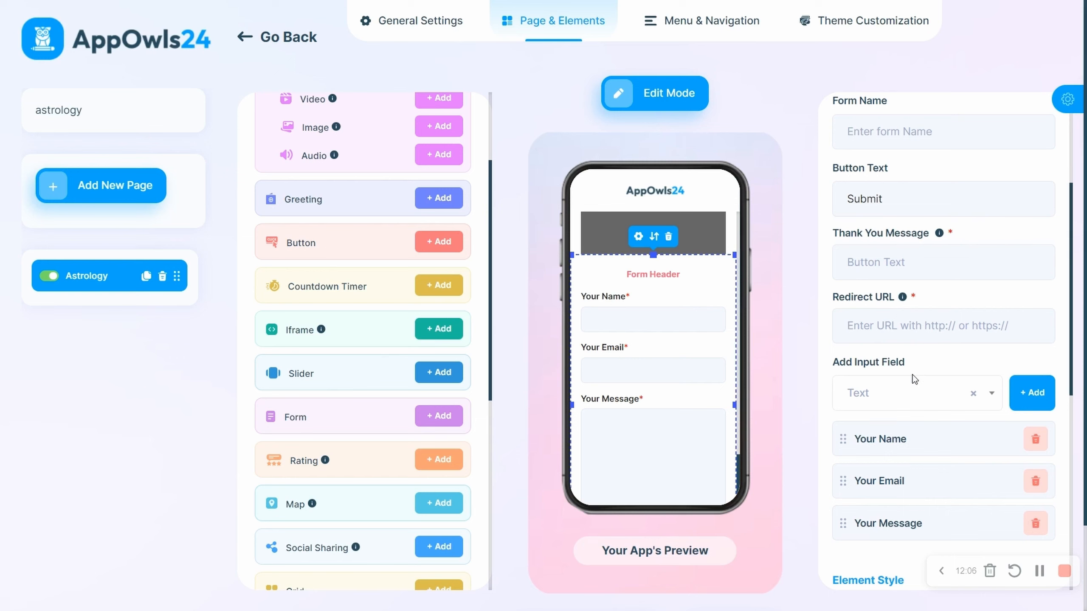
{"action": "scroll", "coordinate": [914, 378], "scroll_direction": "down", "scroll_amount": 2}
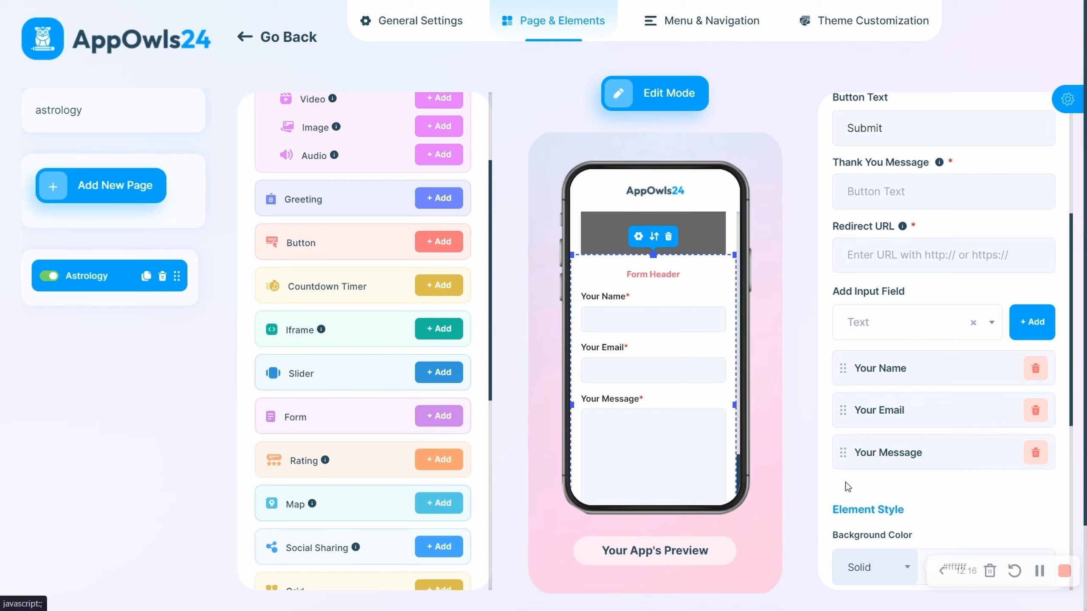
{"action": "scroll", "coordinate": [913, 461], "scroll_direction": "down", "scroll_amount": 5}
{"action": "scroll", "coordinate": [913, 461], "scroll_direction": "down", "scroll_amount": 1}
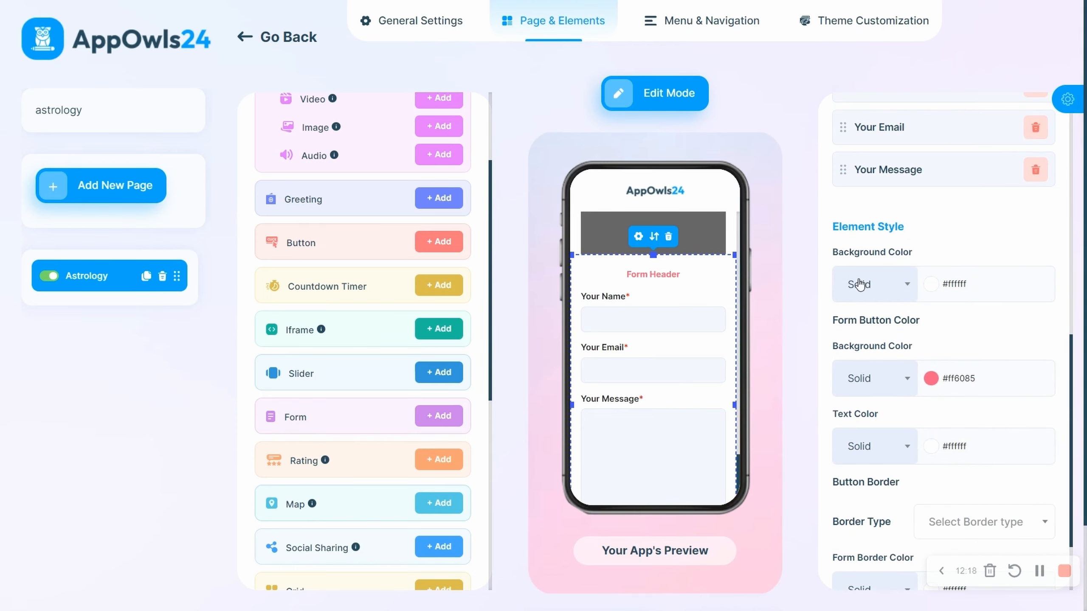
{"action": "scroll", "coordinate": [872, 260], "scroll_direction": "down", "scroll_amount": 5}
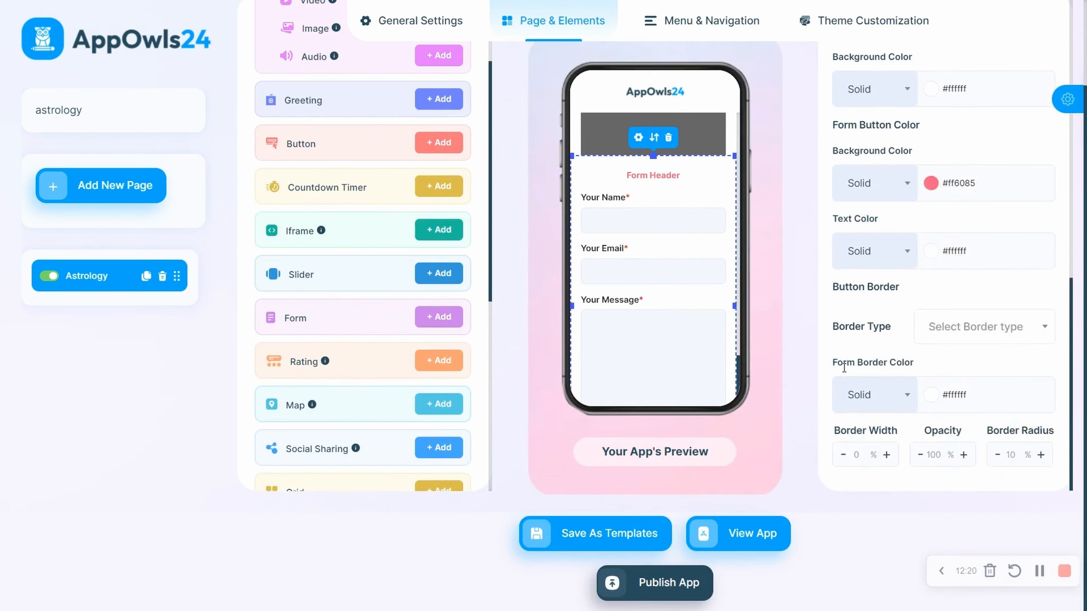
{"action": "scroll", "coordinate": [845, 370], "scroll_direction": "up", "scroll_amount": 8}
{"action": "scroll", "coordinate": [960, 353], "scroll_direction": "down", "scroll_amount": 5}
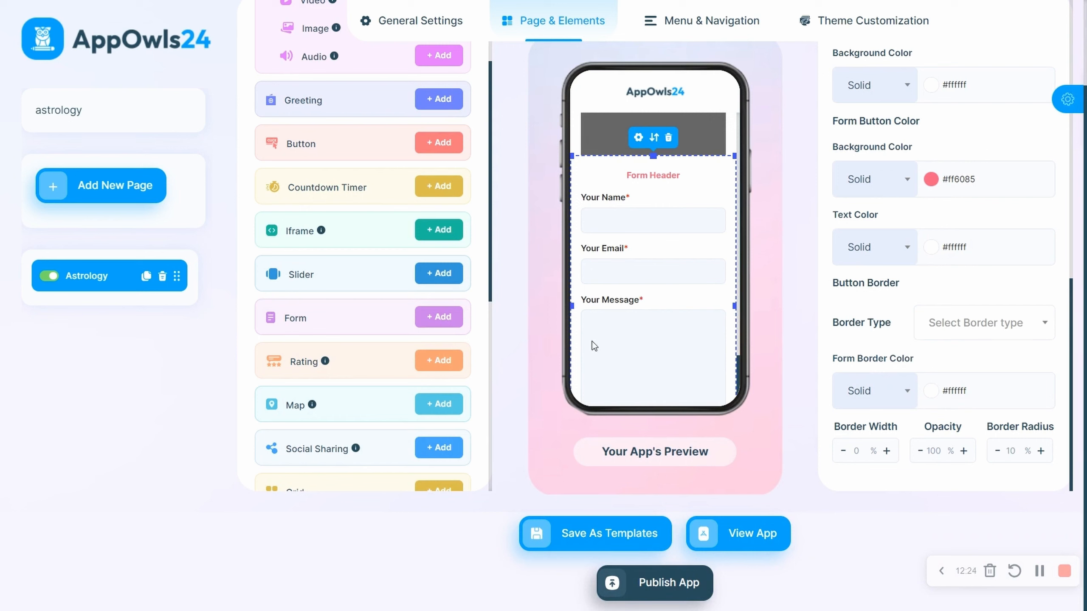
Step: Add a Rating element below the form and open its content and style settings
{"action": "left_click", "coordinate": [438, 356]}
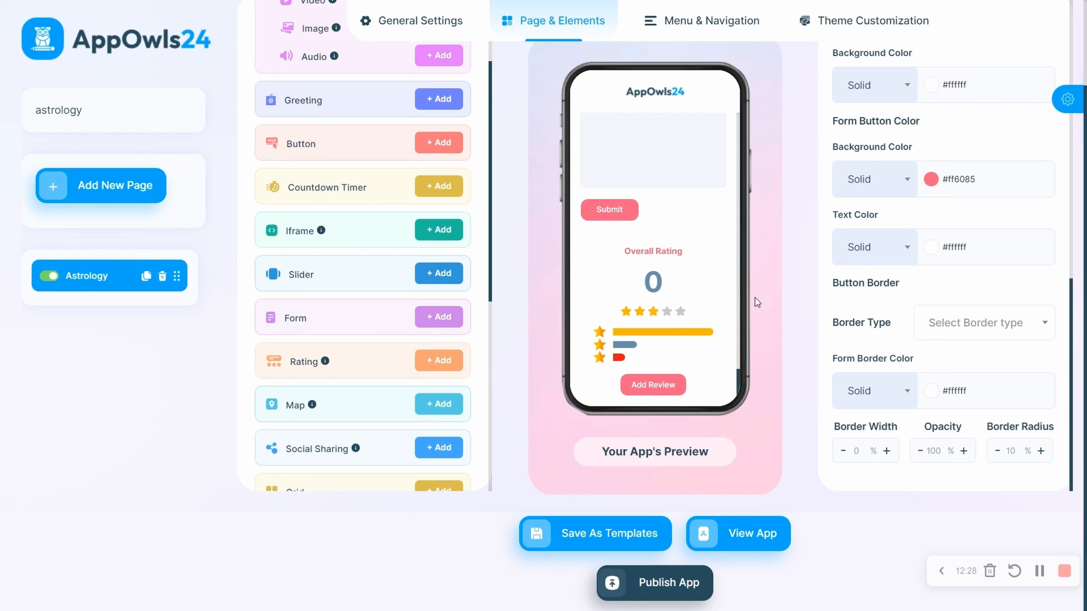
{"action": "left_click", "coordinate": [656, 297]}
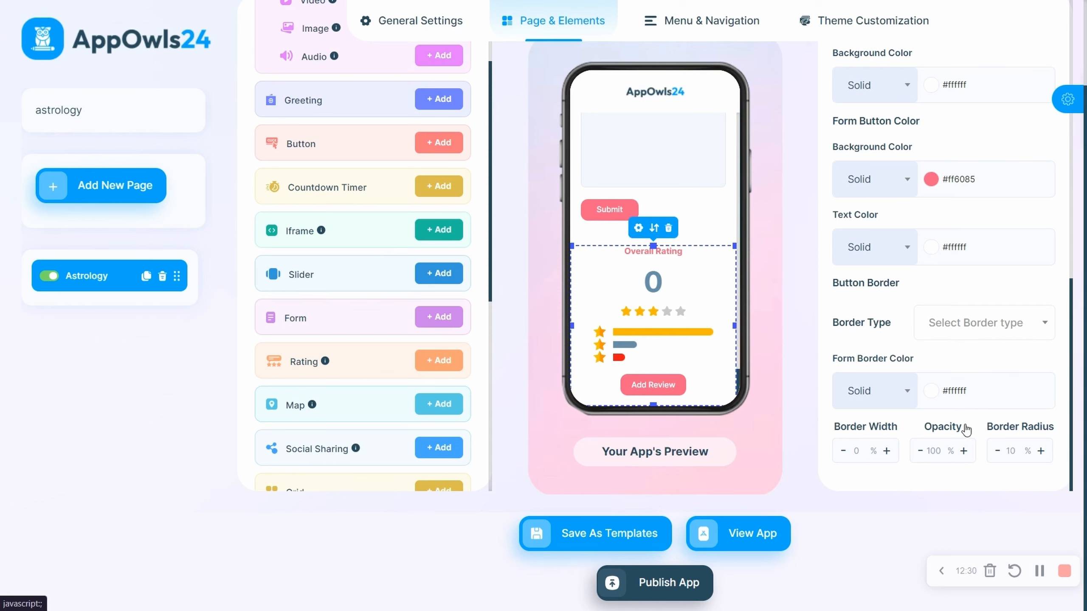
{"action": "scroll", "coordinate": [941, 379], "scroll_direction": "up", "scroll_amount": 4}
{"action": "scroll", "coordinate": [940, 376], "scroll_direction": "up", "scroll_amount": 3}
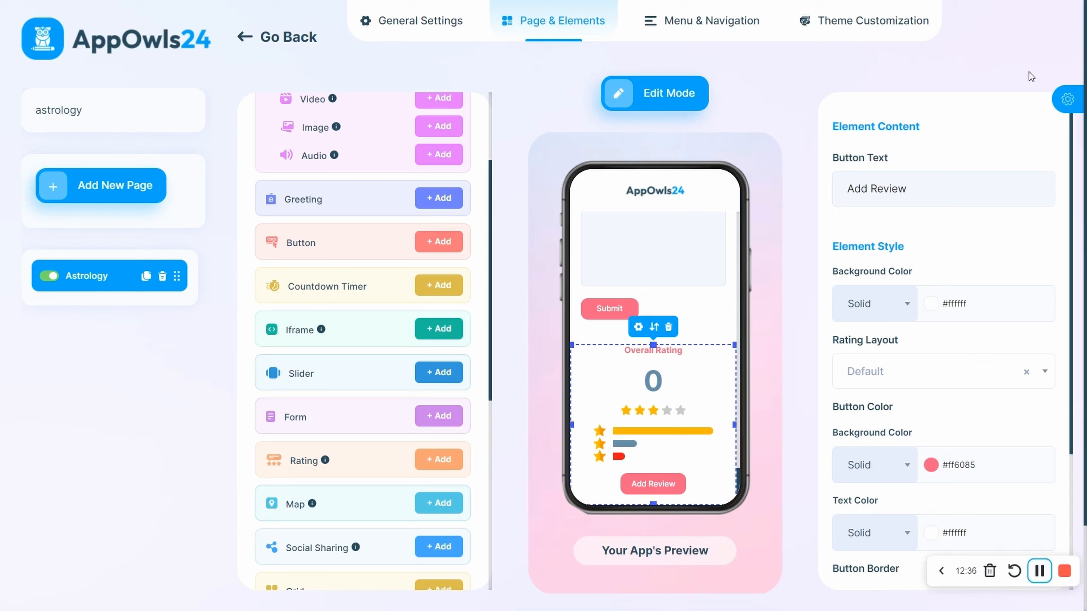
Step: Look over the rating element's button text, rating layout, button color and border settings
{"action": "left_click_drag", "start_coordinate": [907, 189], "coordinate": [847, 189]}
{"action": "left_click", "coordinate": [982, 185]}
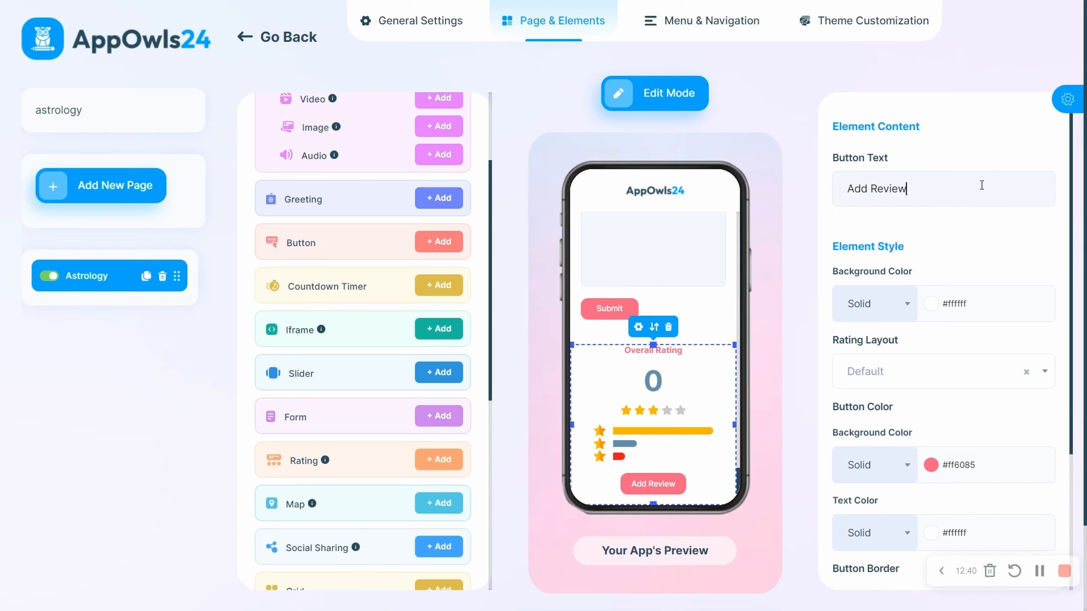
{"action": "left_click_drag", "start_coordinate": [936, 197], "coordinate": [816, 206]}
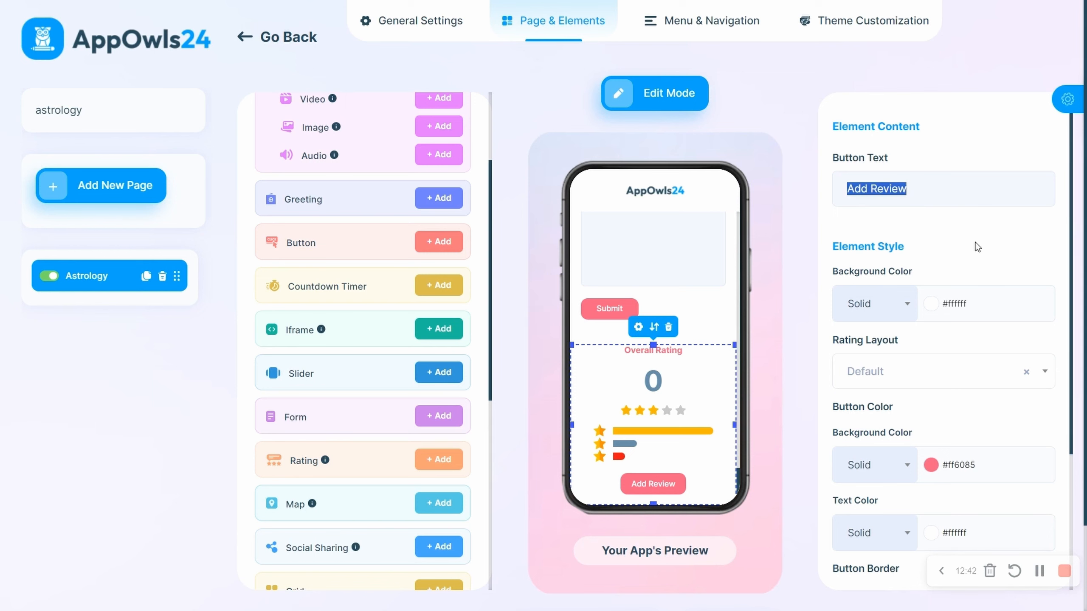
{"action": "scroll", "coordinate": [962, 233], "scroll_direction": "down", "scroll_amount": 4}
{"action": "scroll", "coordinate": [930, 389], "scroll_direction": "down", "scroll_amount": 3}
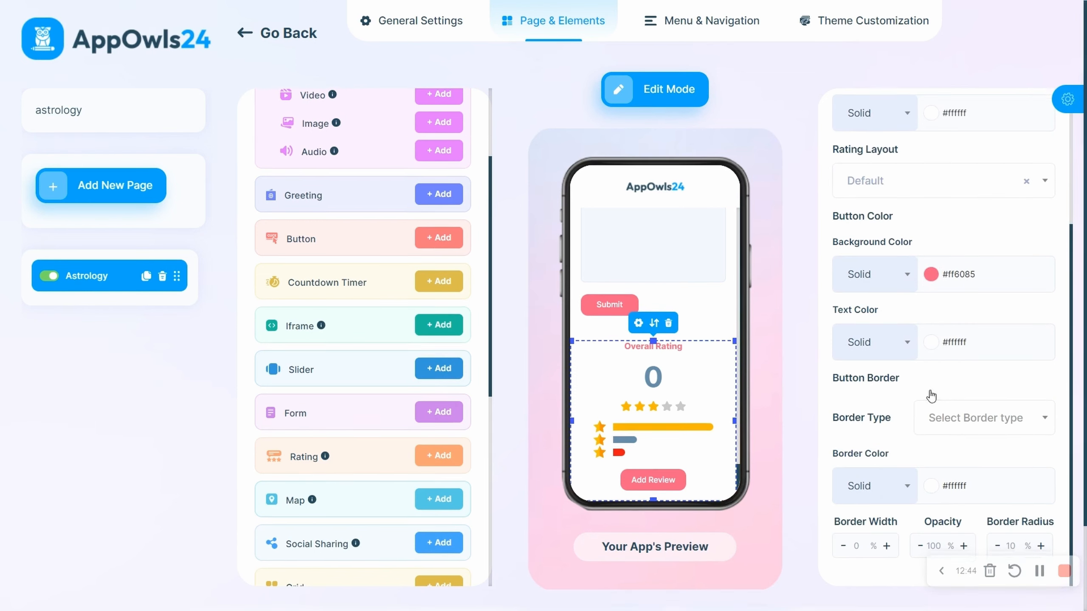
{"action": "scroll", "coordinate": [926, 237], "scroll_direction": "up", "scroll_amount": 4}
{"action": "scroll", "coordinate": [561, 257], "scroll_direction": "up", "scroll_amount": 3}
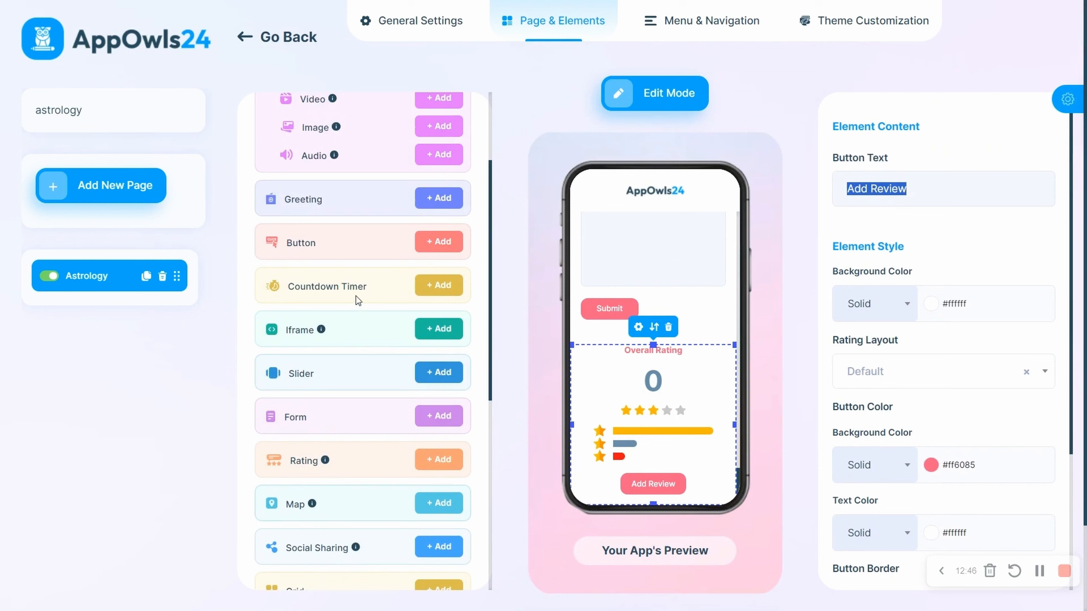
Step: Add a Map element below the rating and open its map address and style settings
{"action": "scroll", "coordinate": [356, 296], "scroll_direction": "down", "scroll_amount": 5}
{"action": "left_click", "coordinate": [333, 297]}
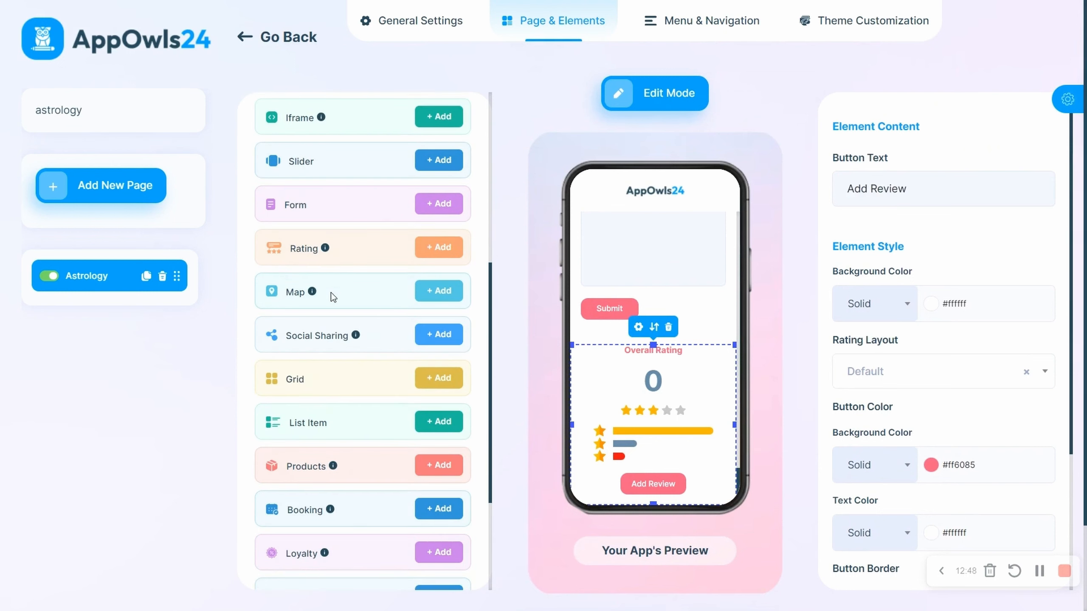
{"action": "left_click", "coordinate": [439, 291]}
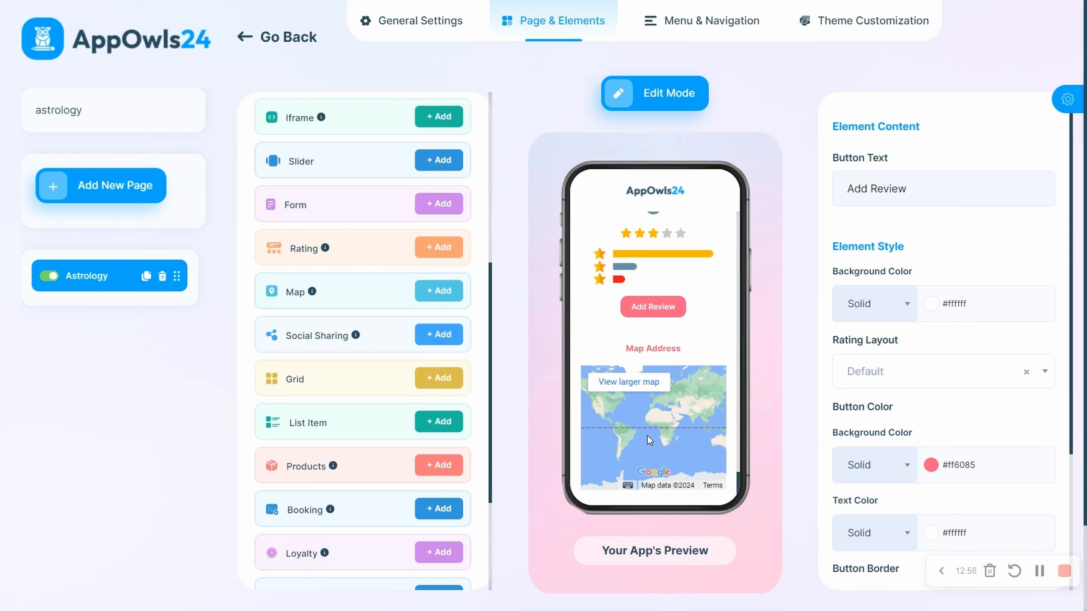
{"action": "left_click", "coordinate": [643, 403]}
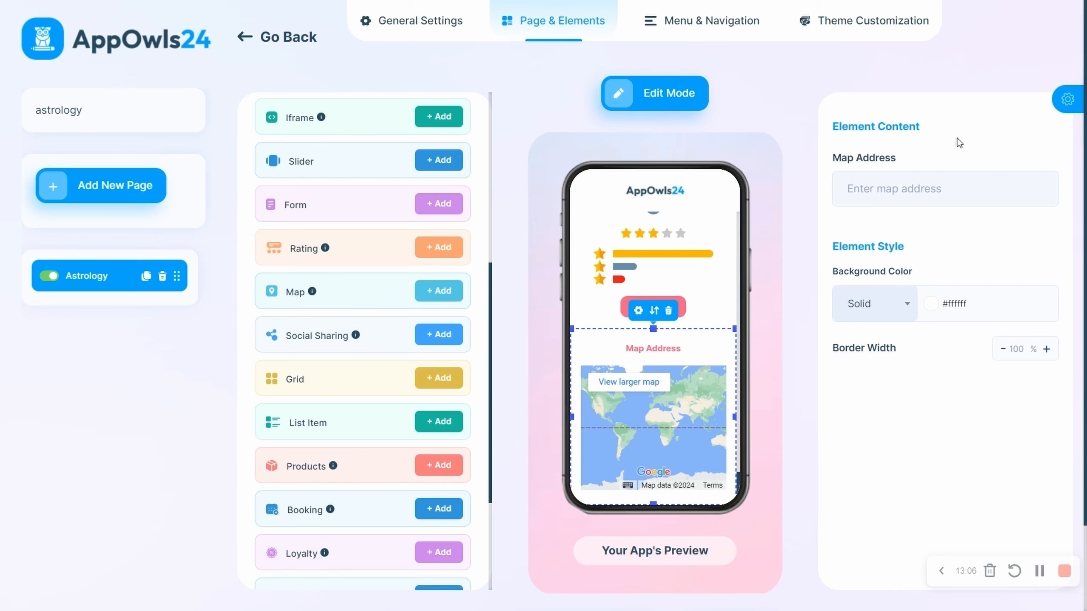
{"action": "left_click", "coordinate": [841, 189]}
{"action": "scroll", "coordinate": [912, 314], "scroll_direction": "down", "scroll_amount": 2}
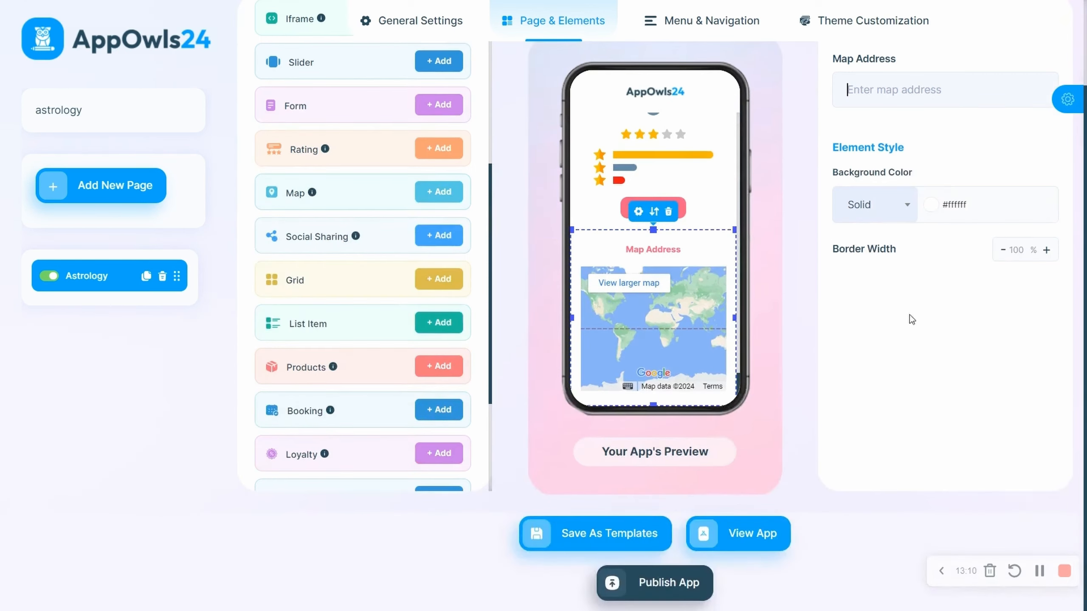
Step: Add a Social Sharing element below the map and open its social icon settings
{"action": "scroll", "coordinate": [370, 308], "scroll_direction": "down", "scroll_amount": 3}
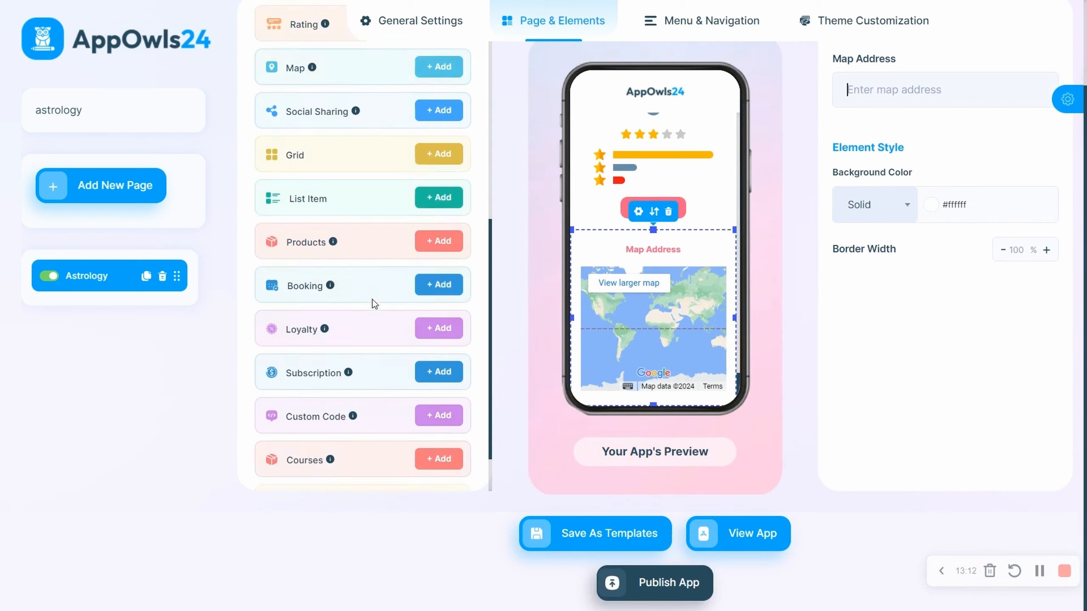
{"action": "scroll", "coordinate": [351, 188], "scroll_direction": "up", "scroll_amount": 3}
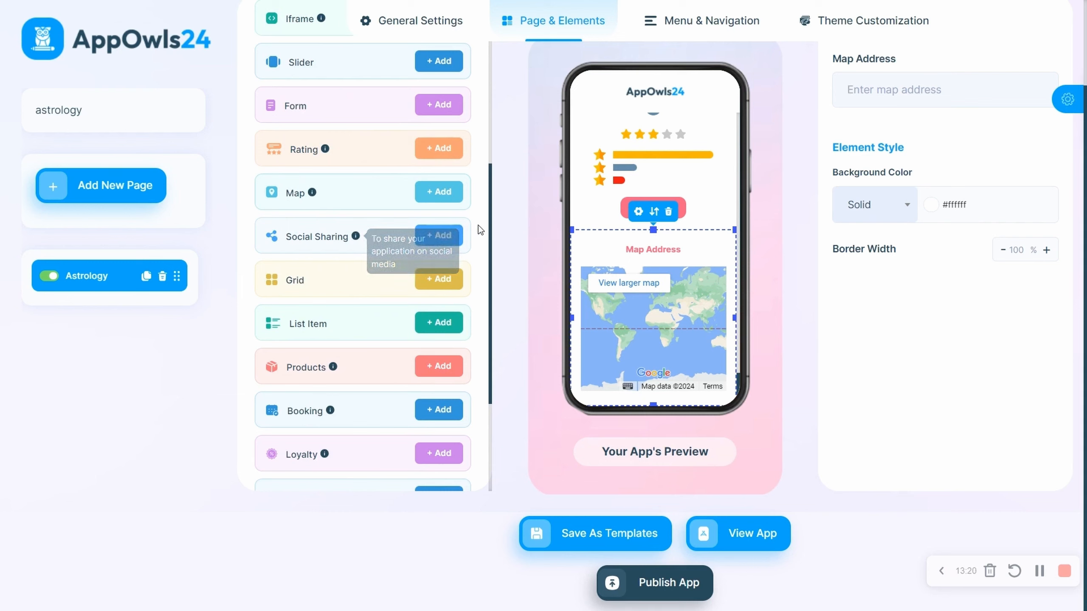
{"action": "left_click", "coordinate": [443, 235]}
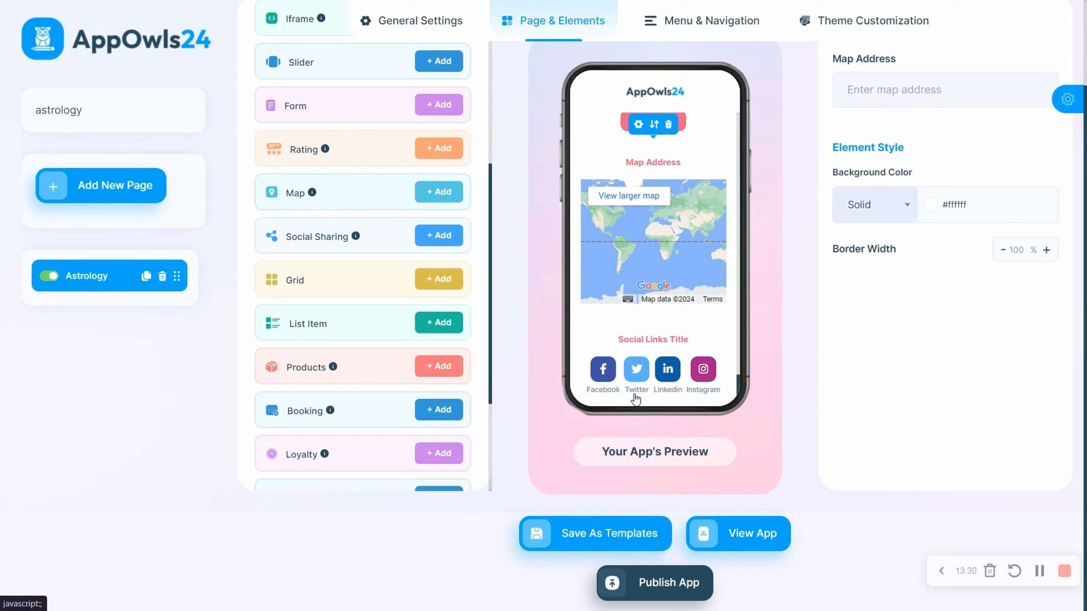
{"action": "left_click", "coordinate": [659, 368]}
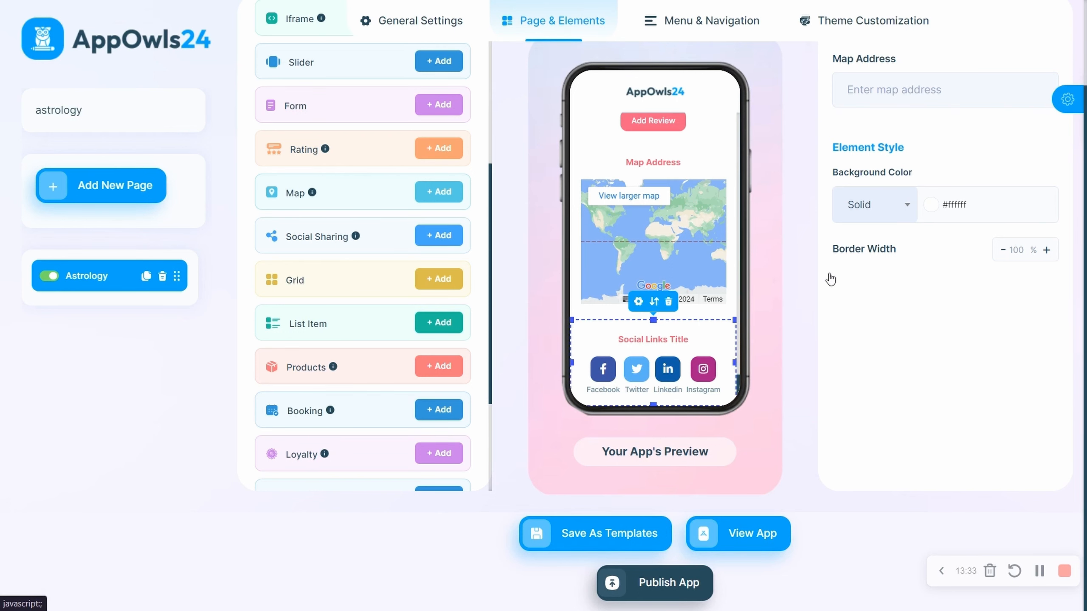
{"action": "scroll", "coordinate": [873, 377], "scroll_direction": "up", "scroll_amount": 2}
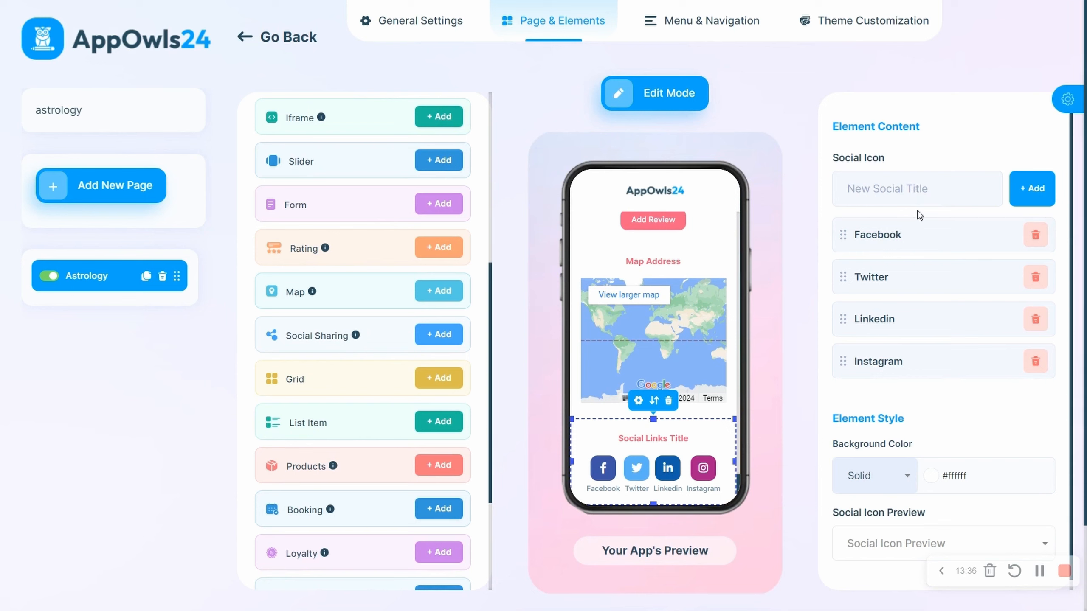
Step: Examine the new social title field and the social icon preview options without choosing a preview style
{"action": "left_click", "coordinate": [878, 204]}
{"action": "left_click", "coordinate": [1031, 191]}
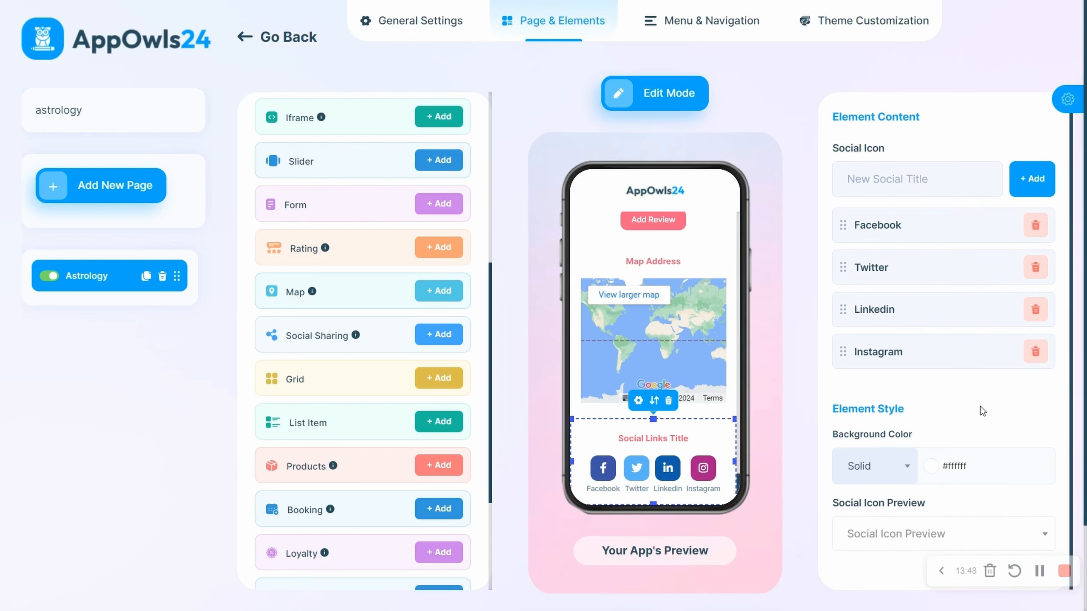
{"action": "scroll", "coordinate": [959, 424], "scroll_direction": "down", "scroll_amount": 2}
{"action": "left_click", "coordinate": [926, 449]}
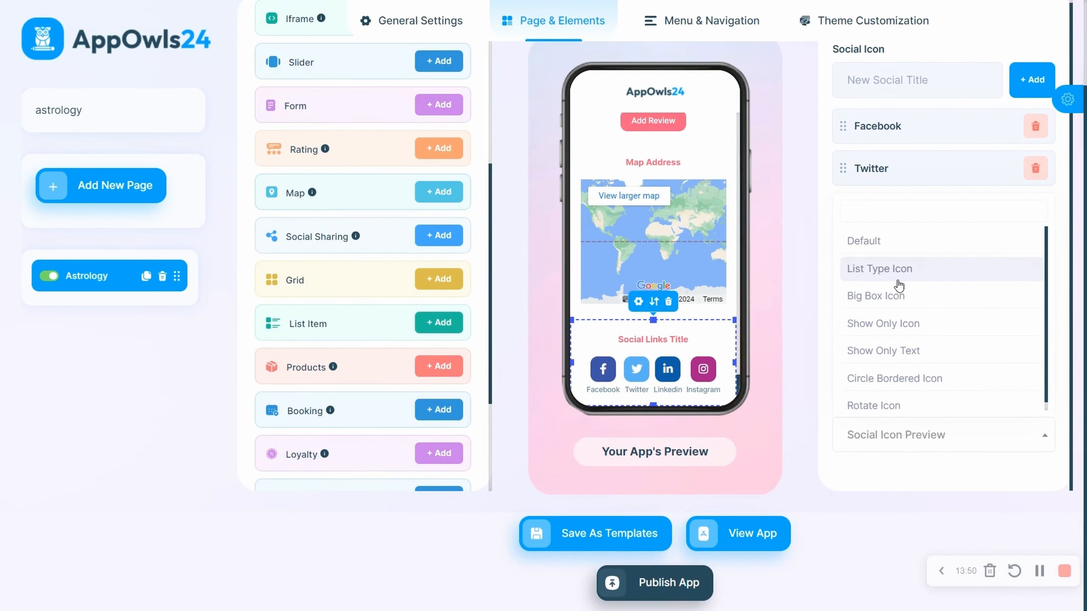
{"action": "left_click", "coordinate": [893, 444]}
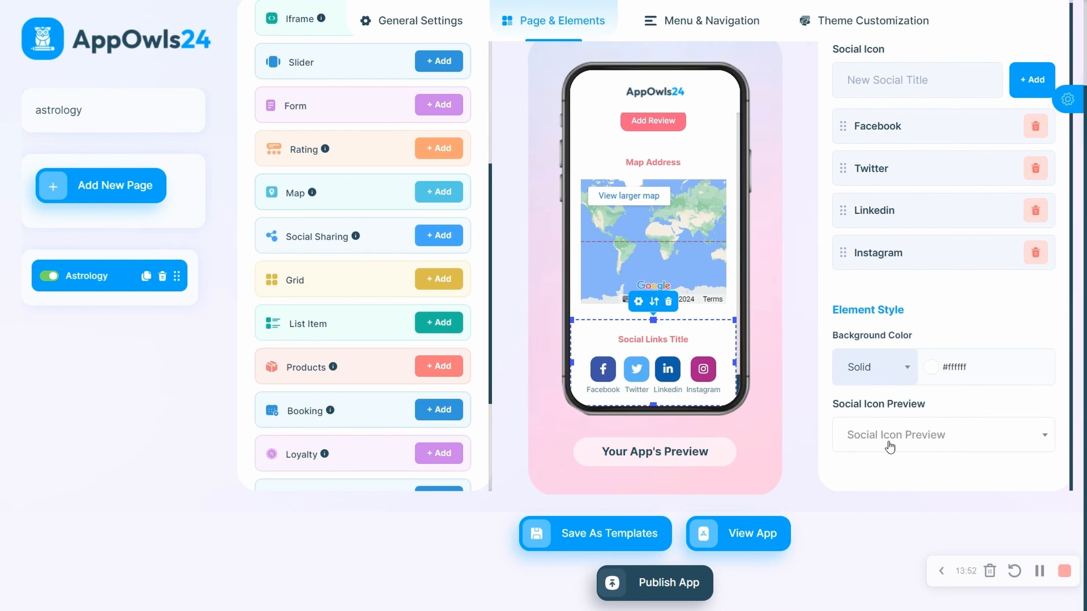
{"action": "left_click", "coordinate": [920, 444]}
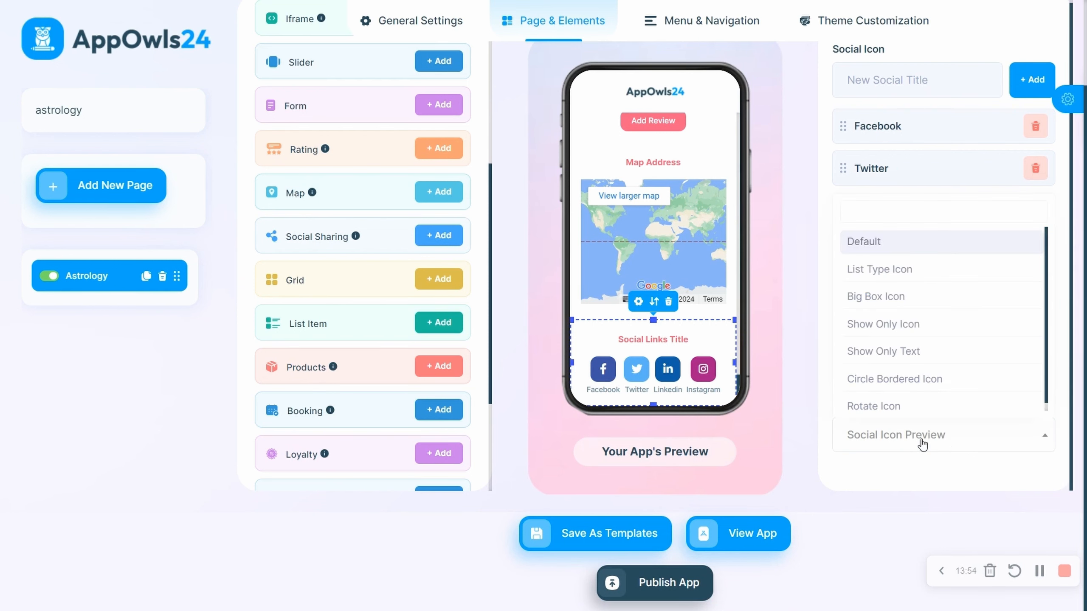
{"action": "left_click", "coordinate": [922, 444]}
Step: Add a Grid element below the social links and open its grid settings
{"action": "scroll", "coordinate": [397, 298], "scroll_direction": "down", "scroll_amount": 3}
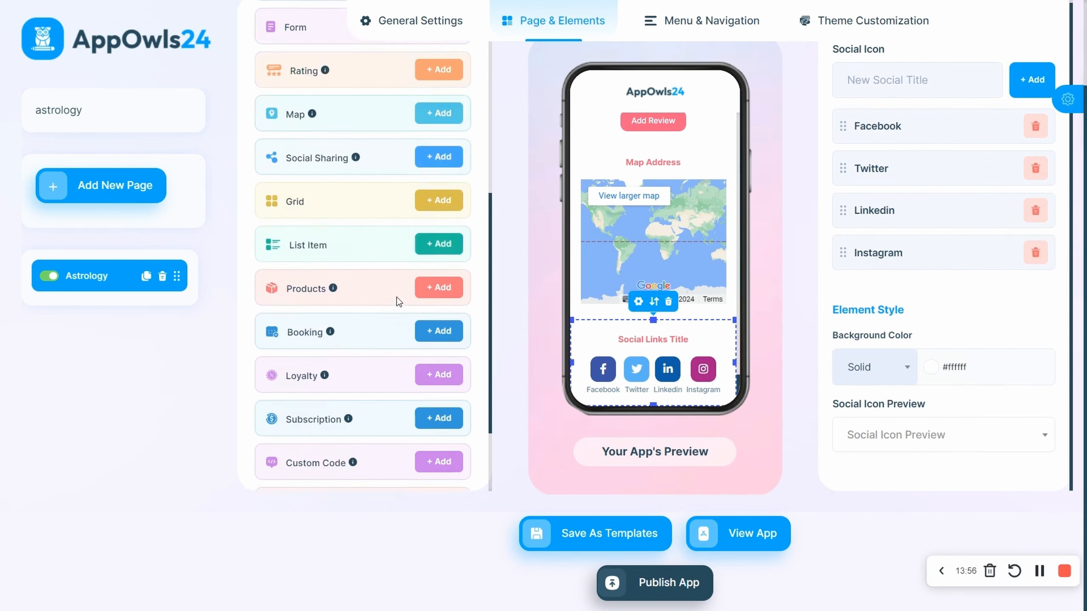
{"action": "scroll", "coordinate": [358, 340], "scroll_direction": "up", "scroll_amount": 2}
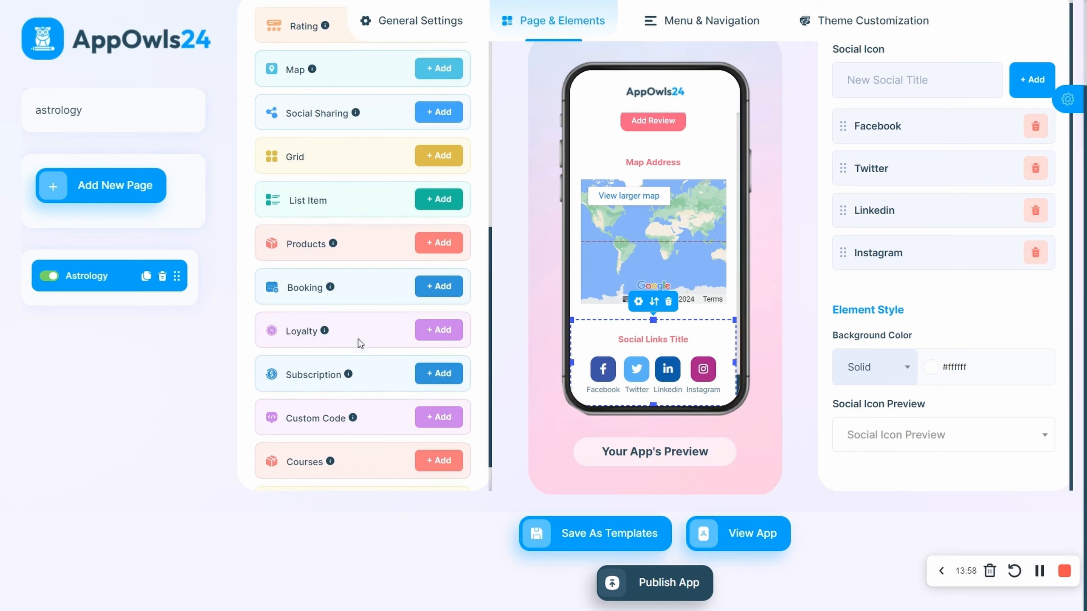
{"action": "left_click", "coordinate": [438, 208]}
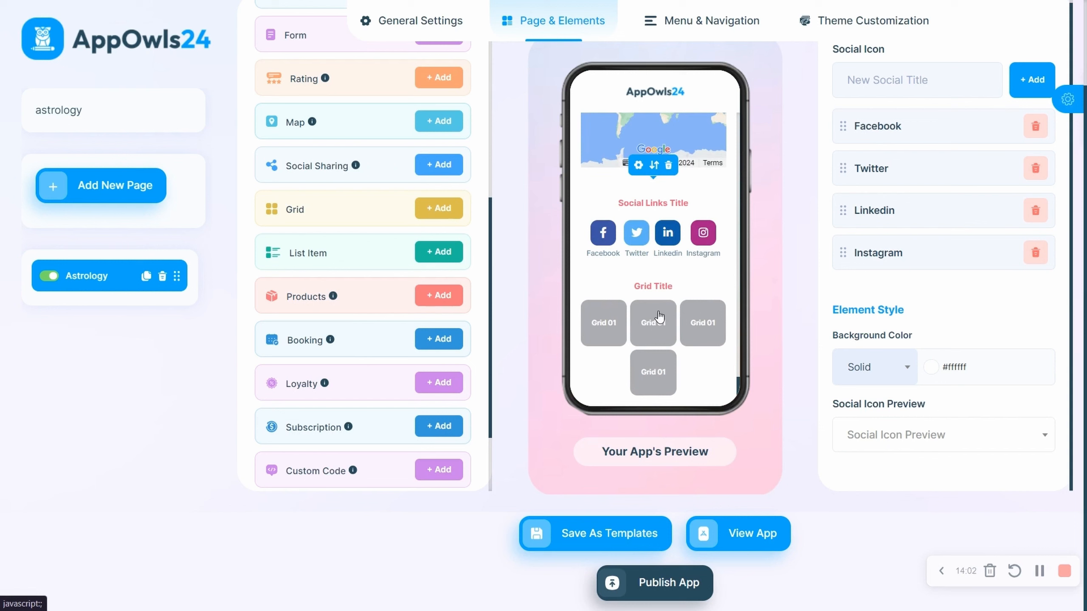
{"action": "left_click", "coordinate": [638, 301]}
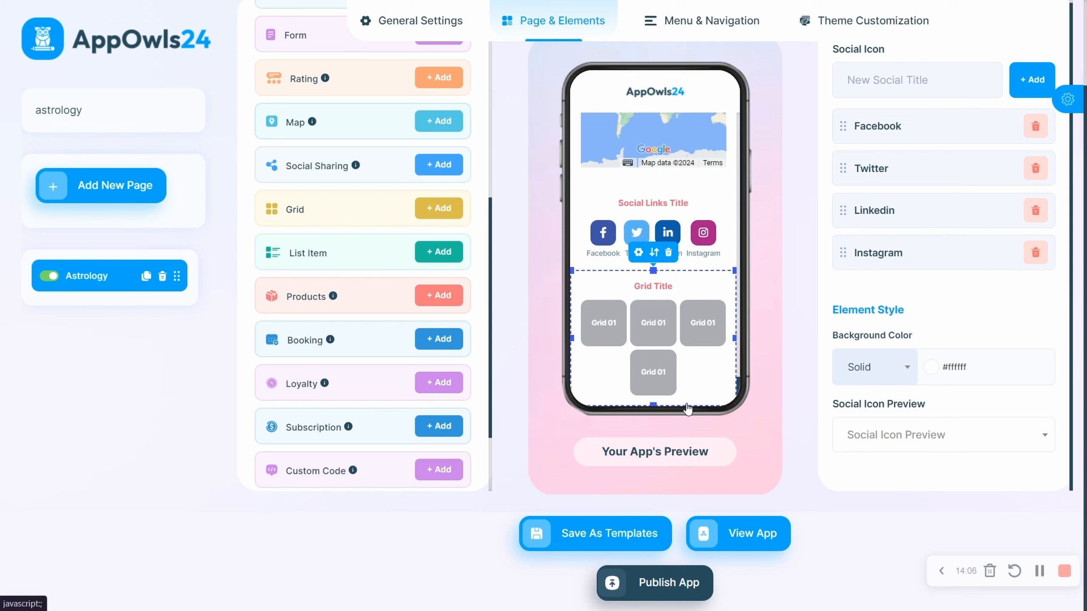
{"action": "left_click", "coordinate": [701, 404]}
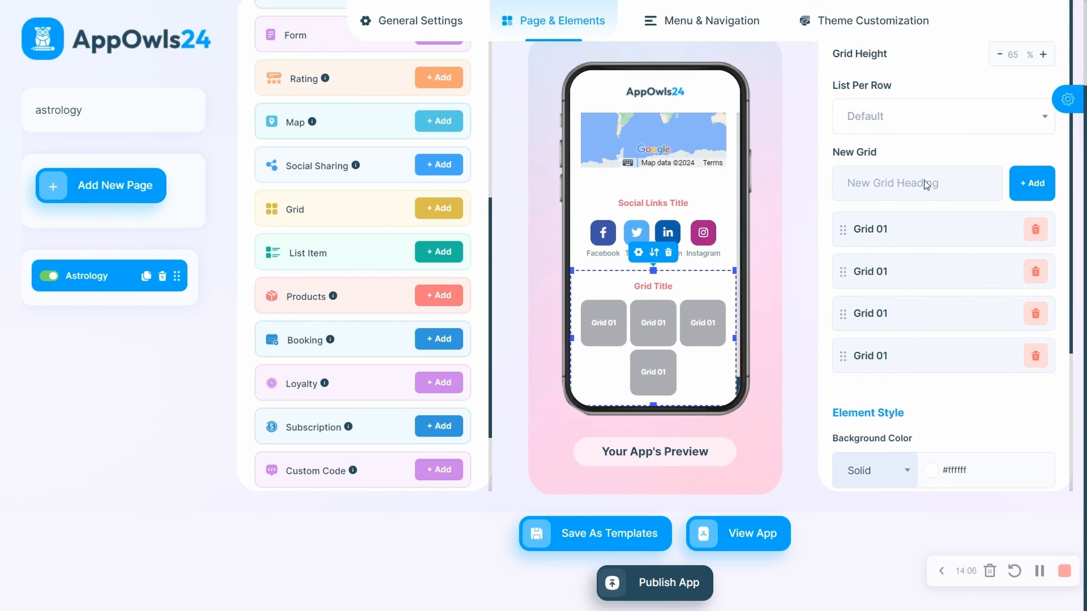
Step: Examine the grid's item list, slide show toggle and box style options without choosing a box style
{"action": "scroll", "coordinate": [918, 255], "scroll_direction": "up", "scroll_amount": 1}
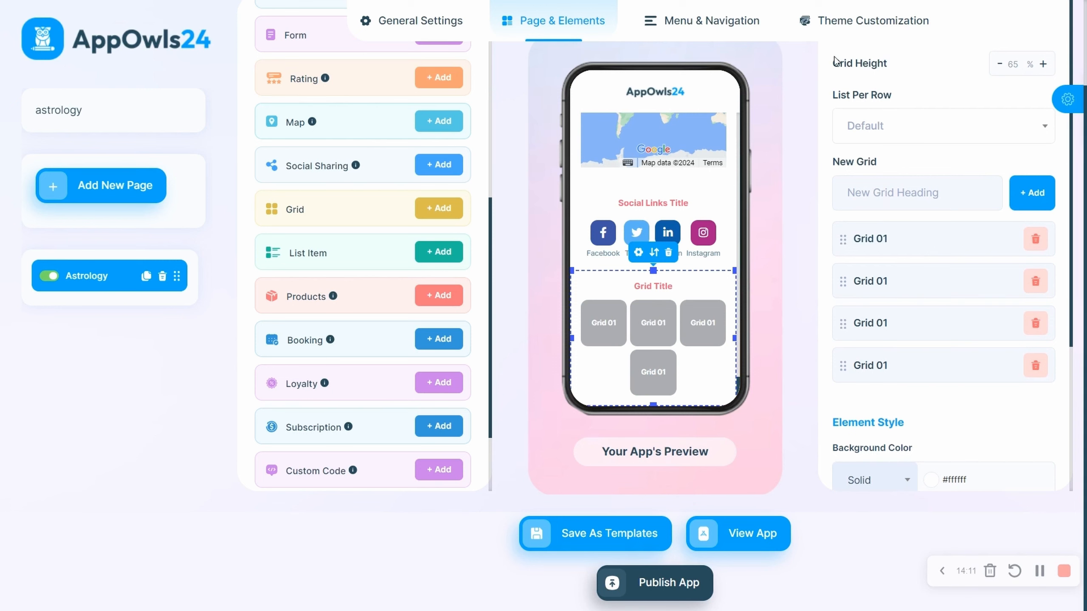
{"action": "scroll", "coordinate": [892, 288], "scroll_direction": "down", "scroll_amount": 5}
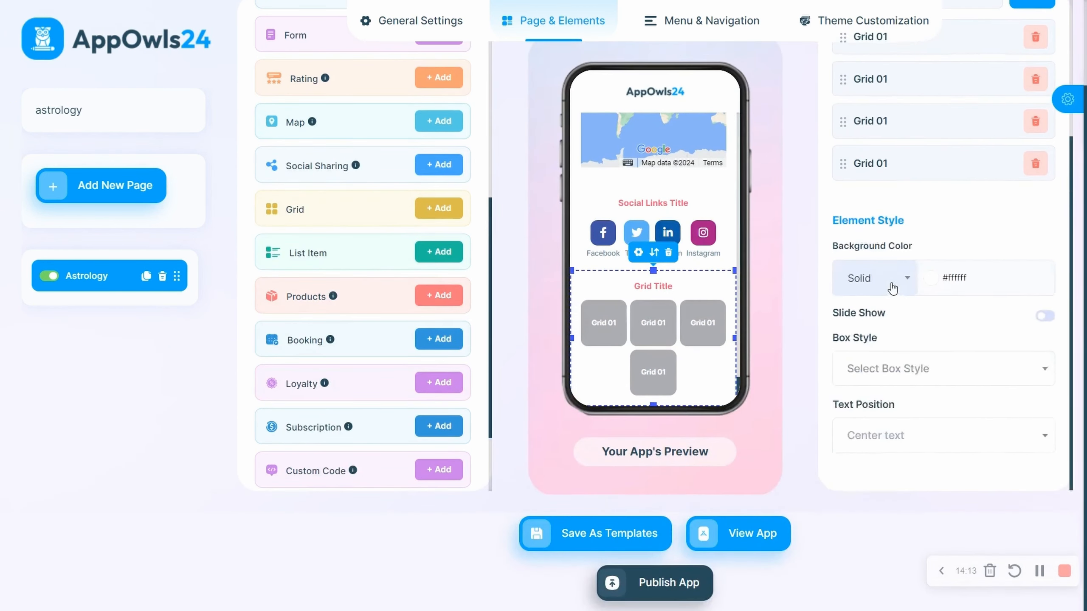
{"action": "scroll", "coordinate": [893, 289], "scroll_direction": "up", "scroll_amount": 5}
{"action": "scroll", "coordinate": [933, 316], "scroll_direction": "down", "scroll_amount": 5}
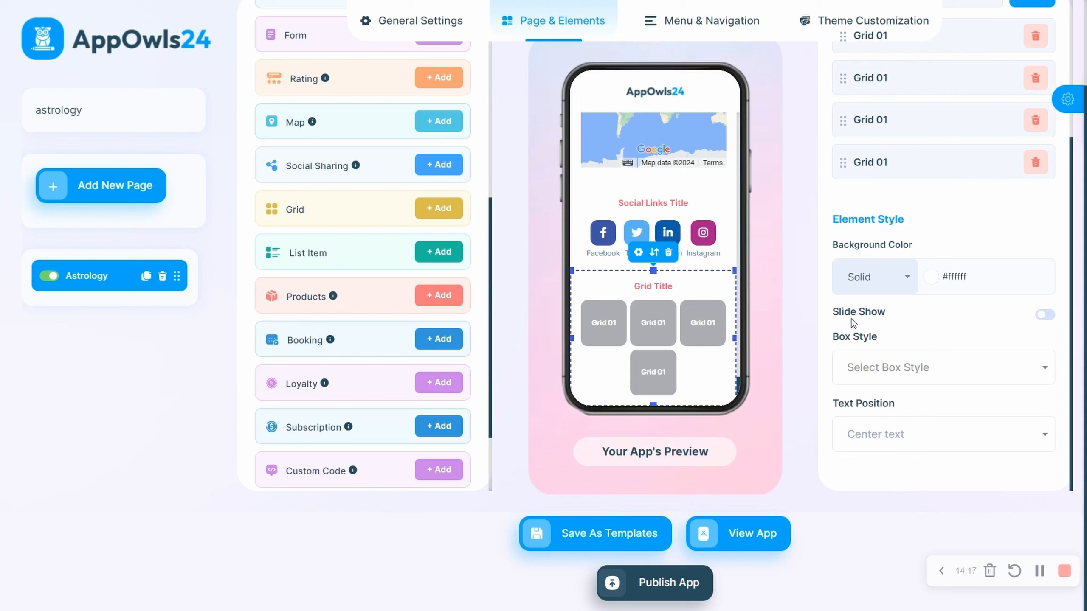
{"action": "left_click", "coordinate": [1046, 316]}
{"action": "left_click", "coordinate": [1045, 316]}
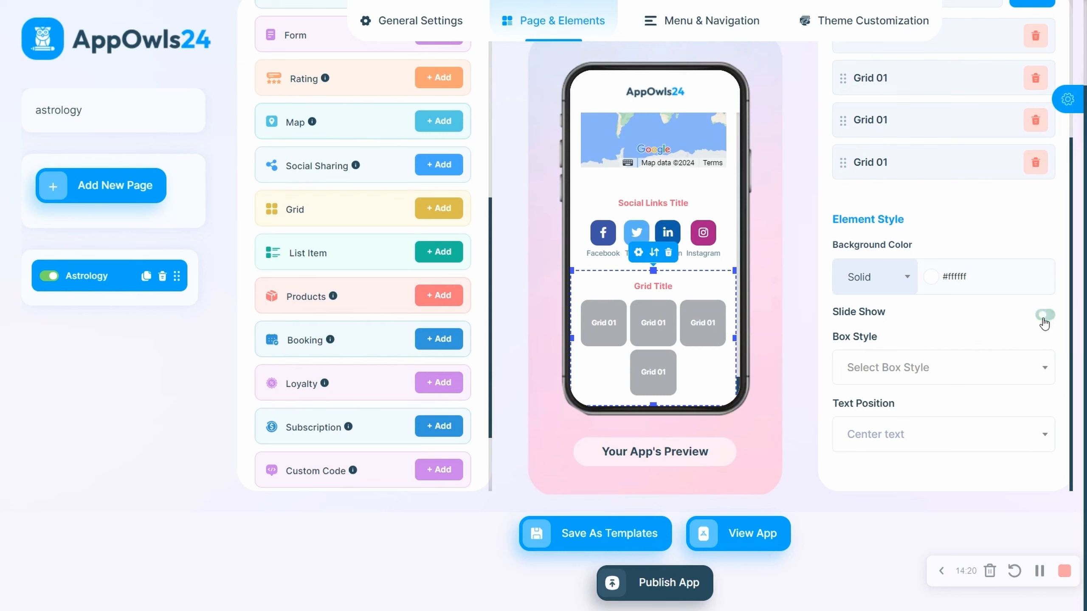
{"action": "left_click", "coordinate": [899, 367]}
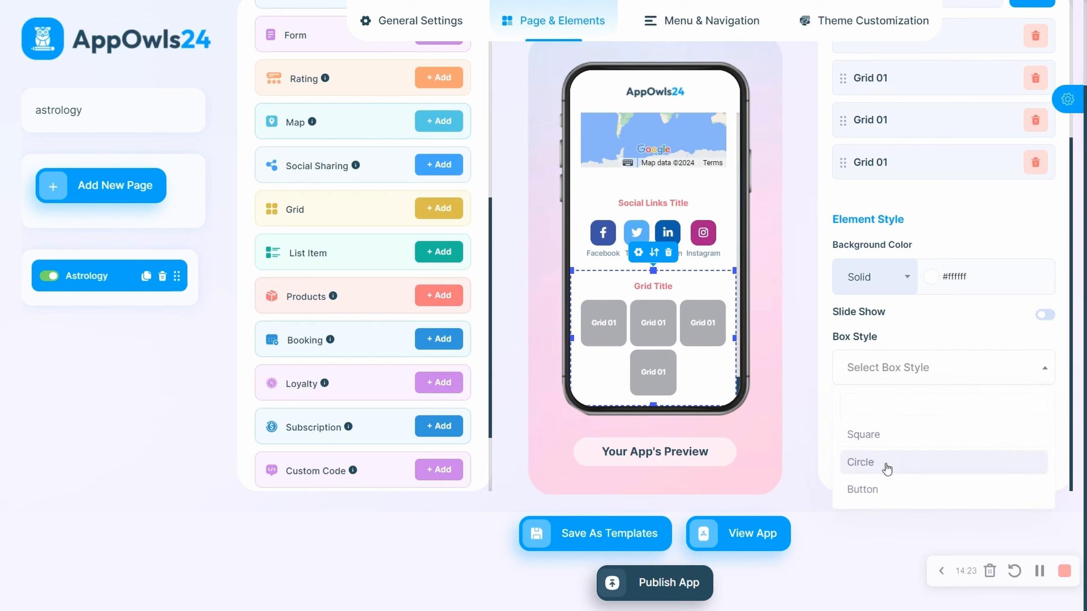
{"action": "left_click", "coordinate": [909, 358]}
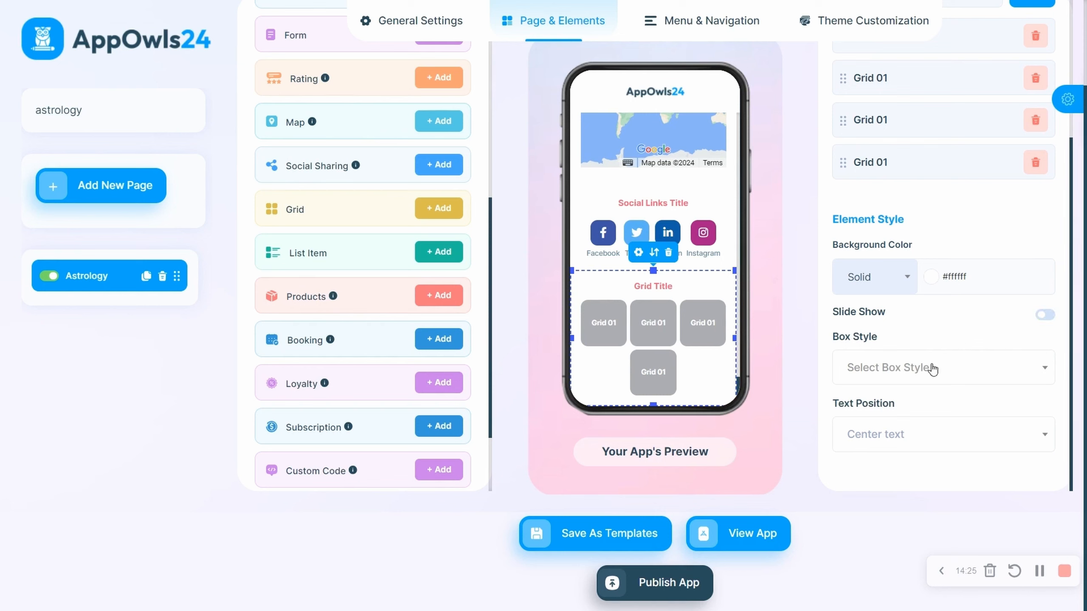
Step: Set the grid's text position to Bottom Right Text
{"action": "left_click", "coordinate": [910, 435]}
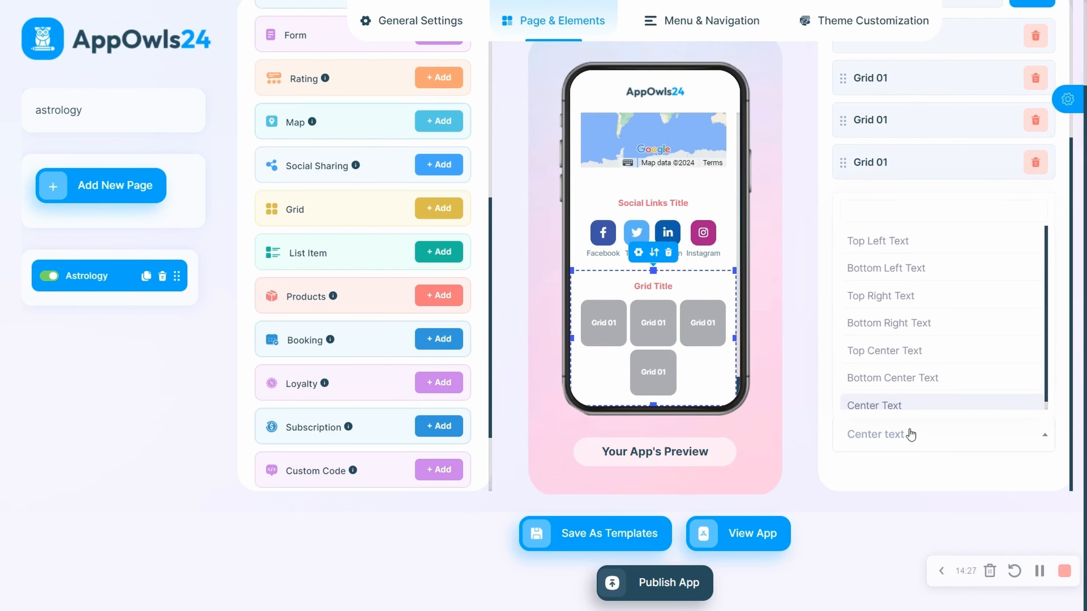
{"action": "left_click", "coordinate": [894, 439]}
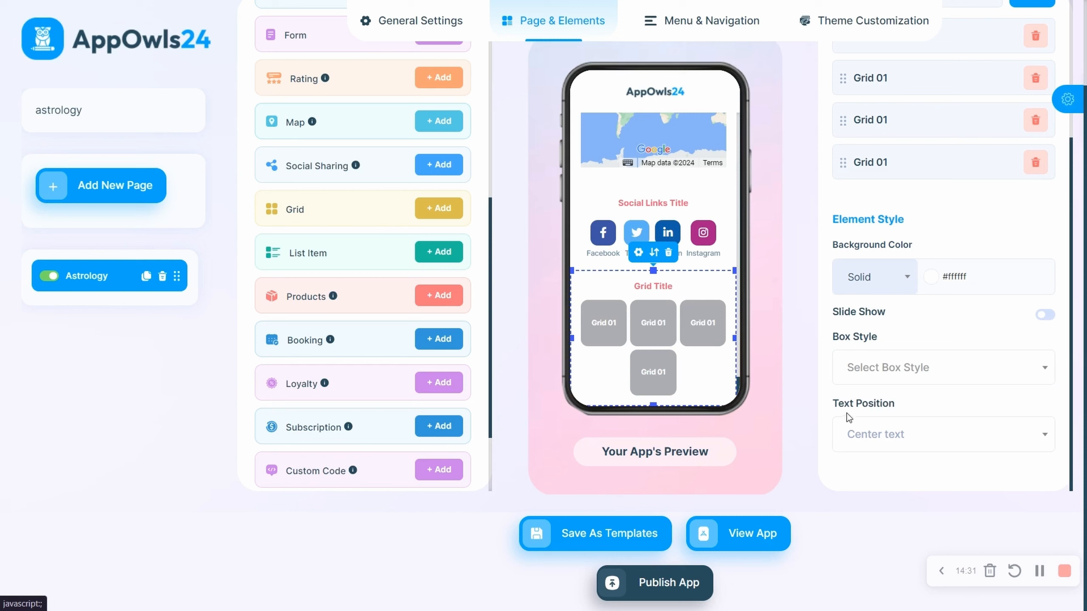
{"action": "left_click", "coordinate": [875, 442]}
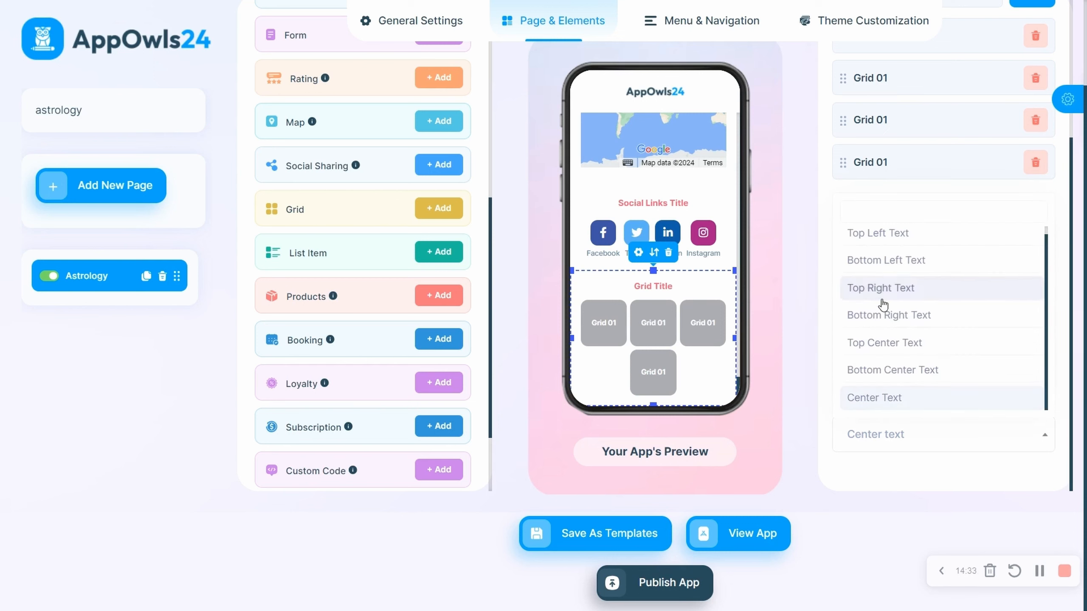
{"action": "left_click", "coordinate": [878, 315]}
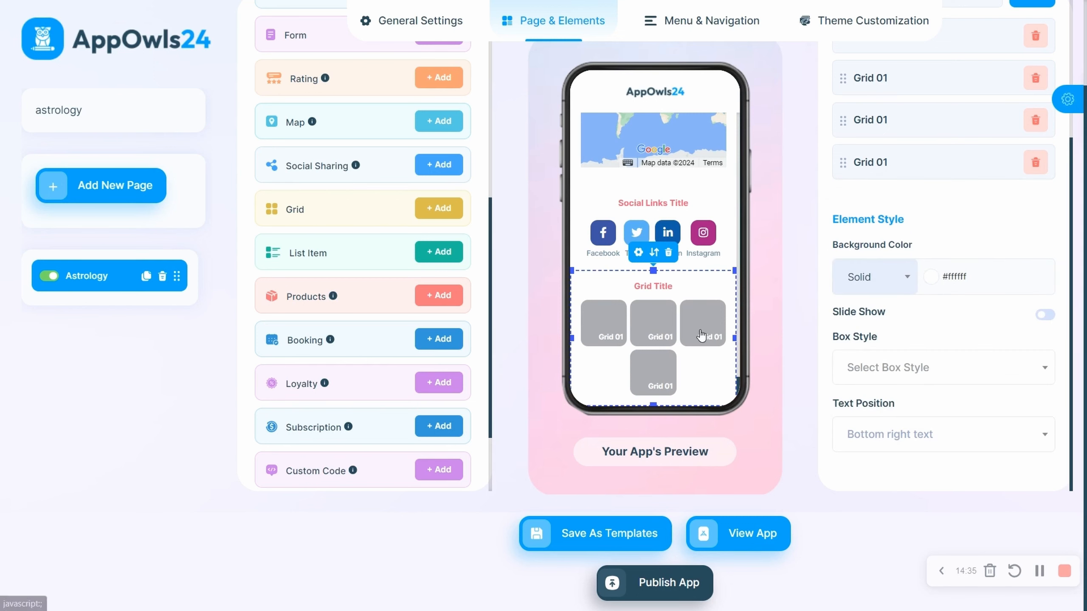
{"action": "left_click", "coordinate": [902, 435]}
{"action": "left_click", "coordinate": [901, 435]}
{"action": "scroll", "coordinate": [865, 300], "scroll_direction": "up", "scroll_amount": 5}
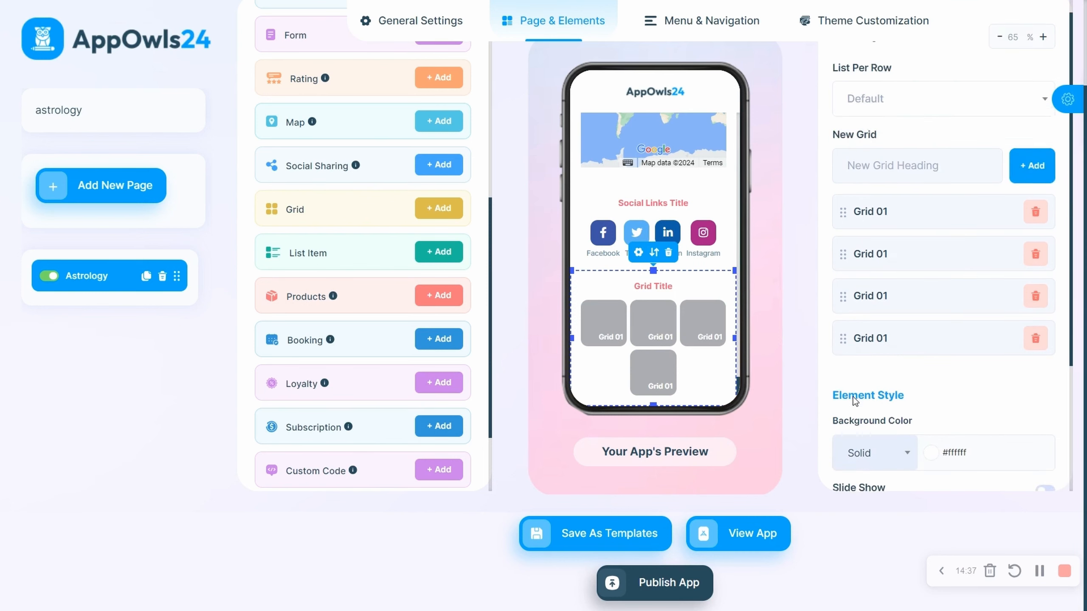
{"action": "scroll", "coordinate": [863, 348], "scroll_direction": "down", "scroll_amount": 4}
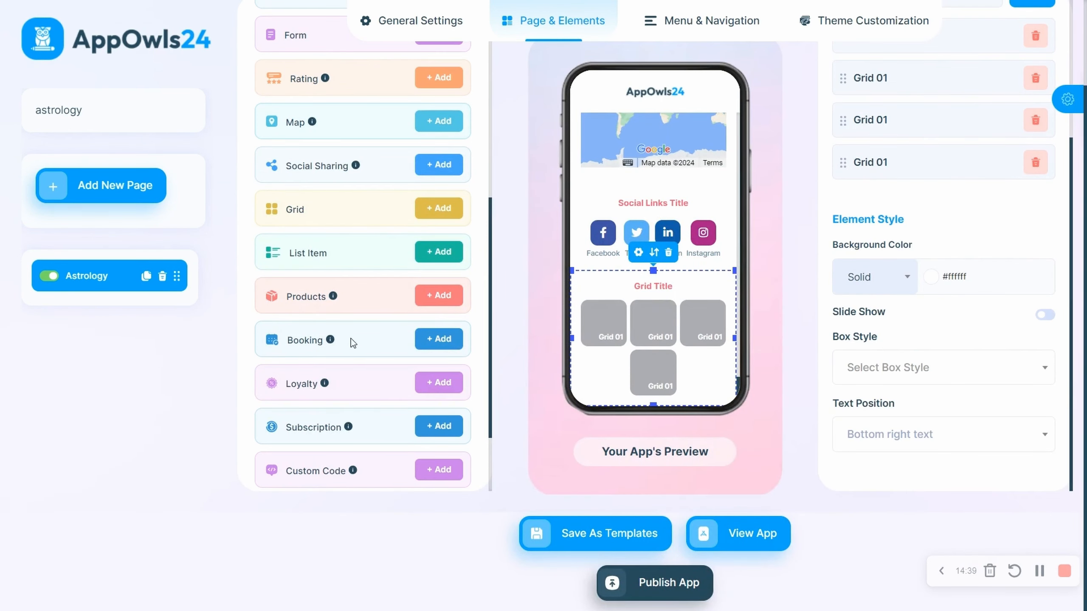
Step: Add a List Item element below the grid and review its list content and style settings
{"action": "left_click", "coordinate": [438, 253]}
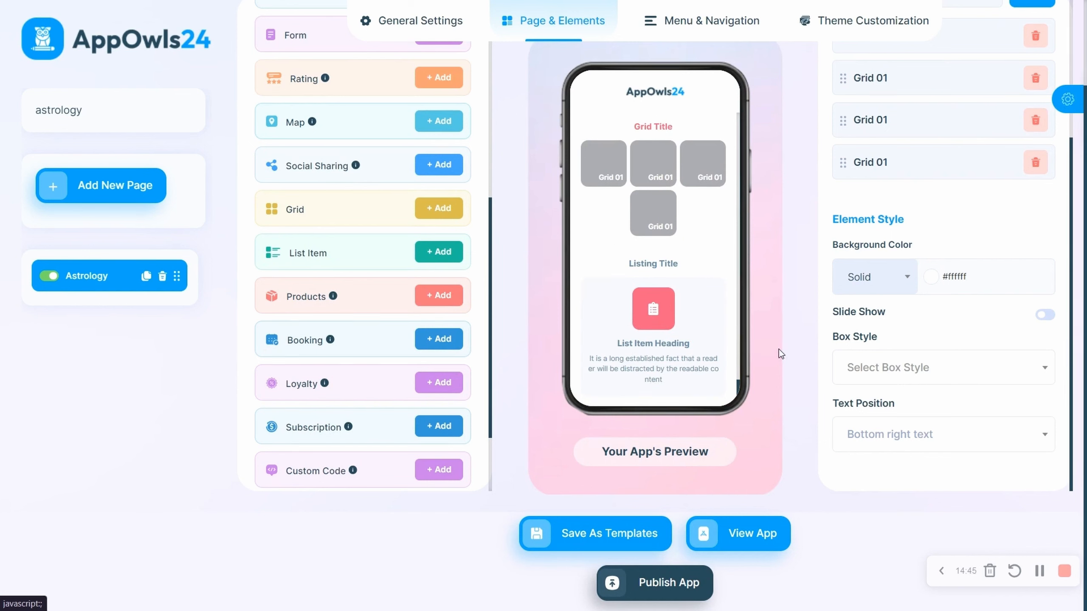
{"action": "mouse_move", "coordinate": [661, 289]}
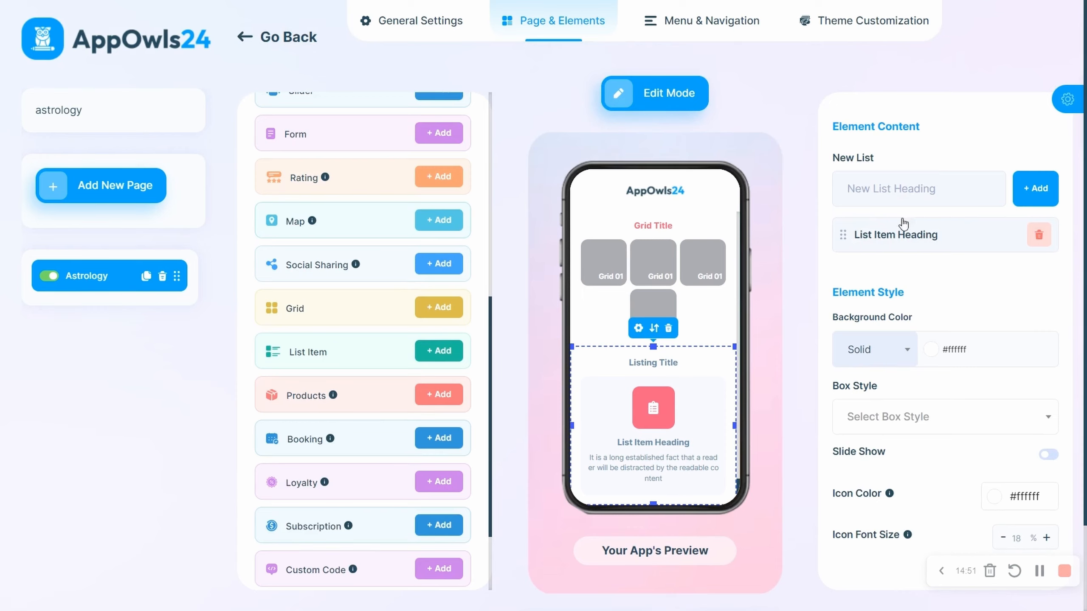
{"action": "scroll", "coordinate": [890, 310], "scroll_direction": "down", "scroll_amount": 3}
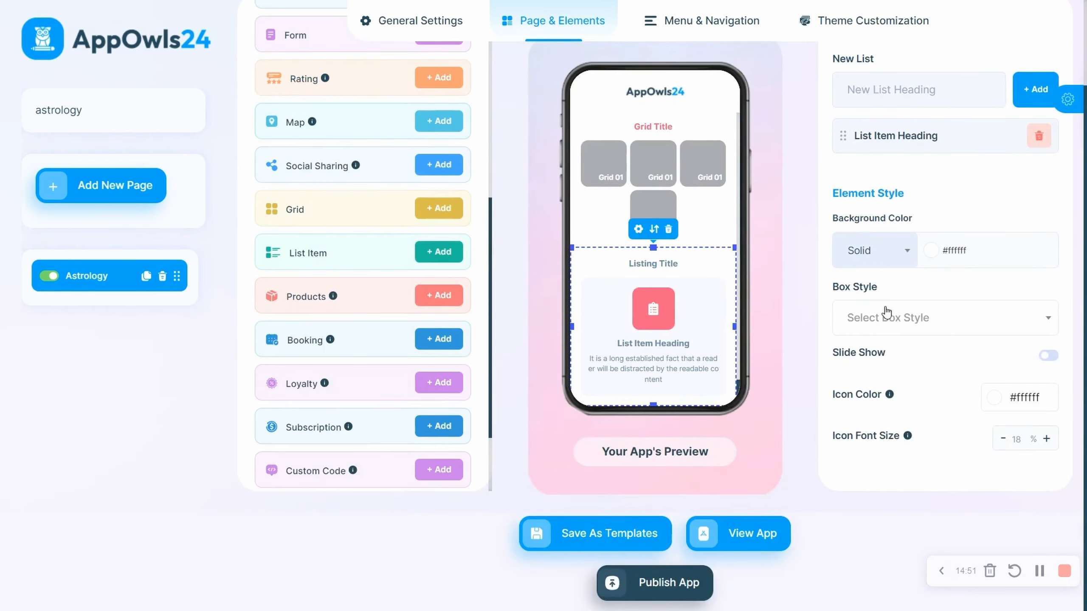
{"action": "scroll", "coordinate": [888, 317], "scroll_direction": "up", "scroll_amount": 3}
{"action": "scroll", "coordinate": [874, 318], "scroll_direction": "down", "scroll_amount": 3}
{"action": "scroll", "coordinate": [873, 318], "scroll_direction": "up", "scroll_amount": 3}
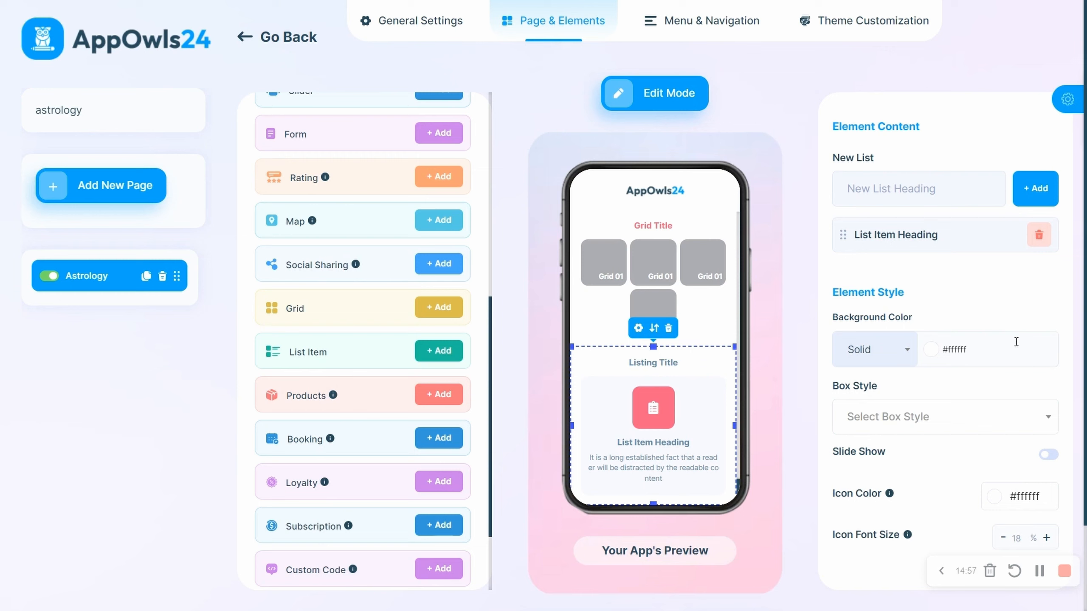
Step: Add a Products element below the list item and review its product preview layout options
{"action": "scroll", "coordinate": [311, 413], "scroll_direction": "down", "scroll_amount": 2}
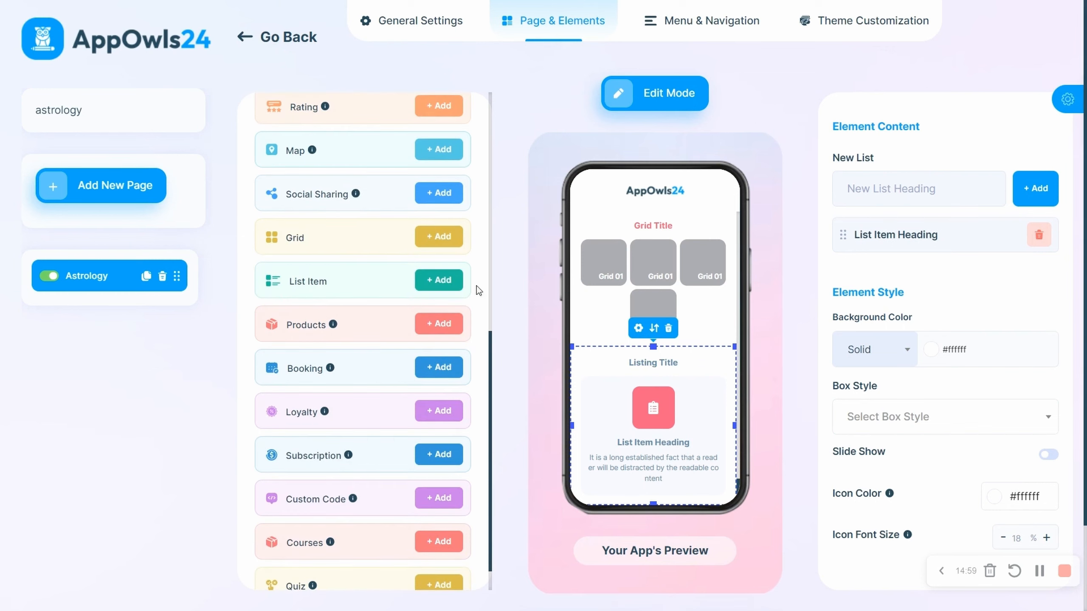
{"action": "left_click", "coordinate": [438, 328]}
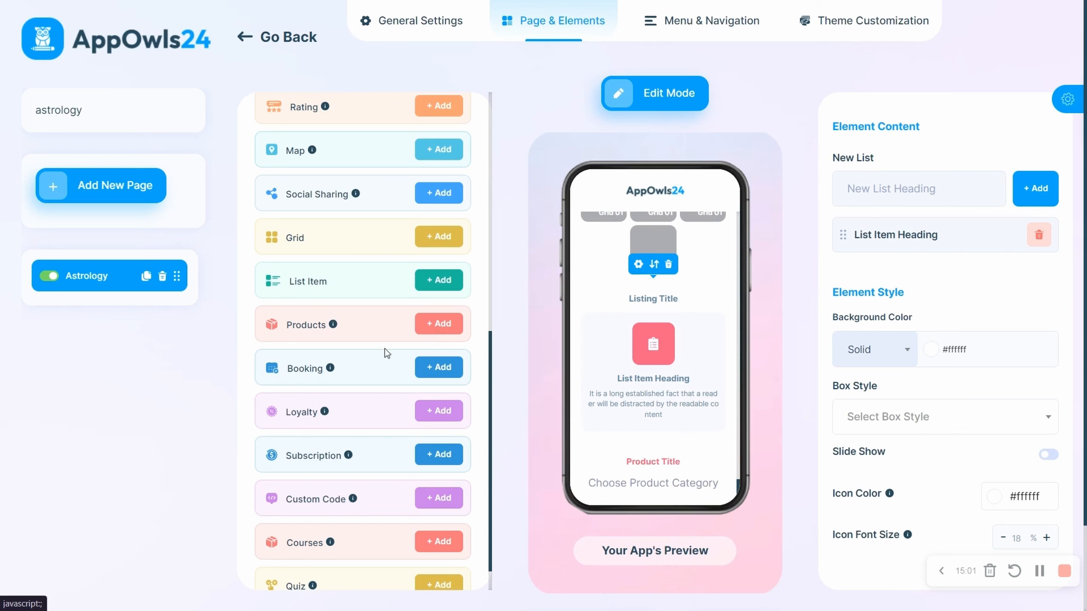
{"action": "mouse_move", "coordinate": [326, 325]}
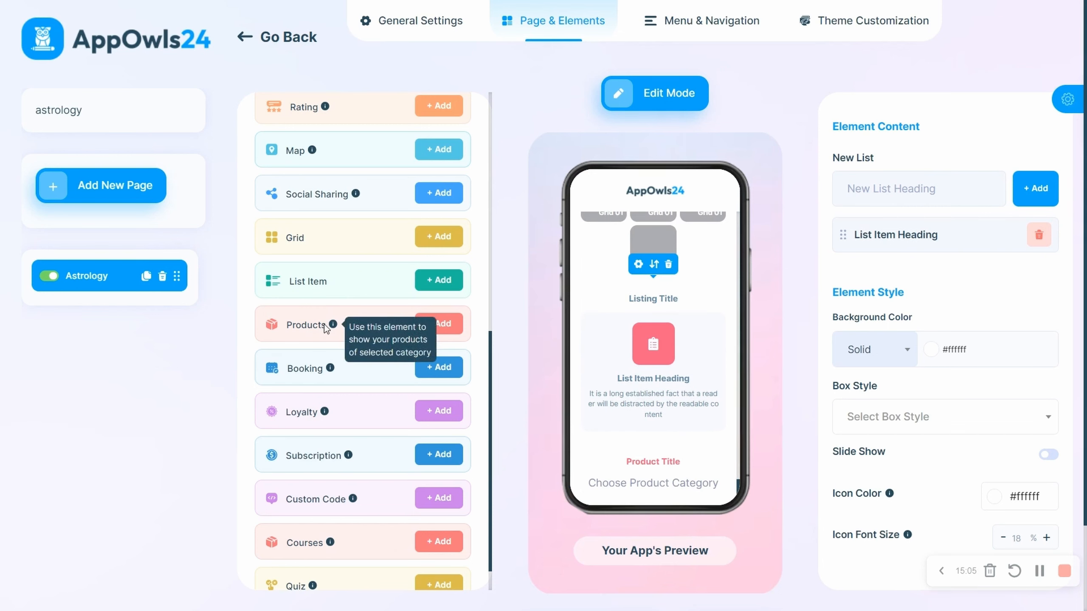
{"action": "left_click", "coordinate": [590, 491]}
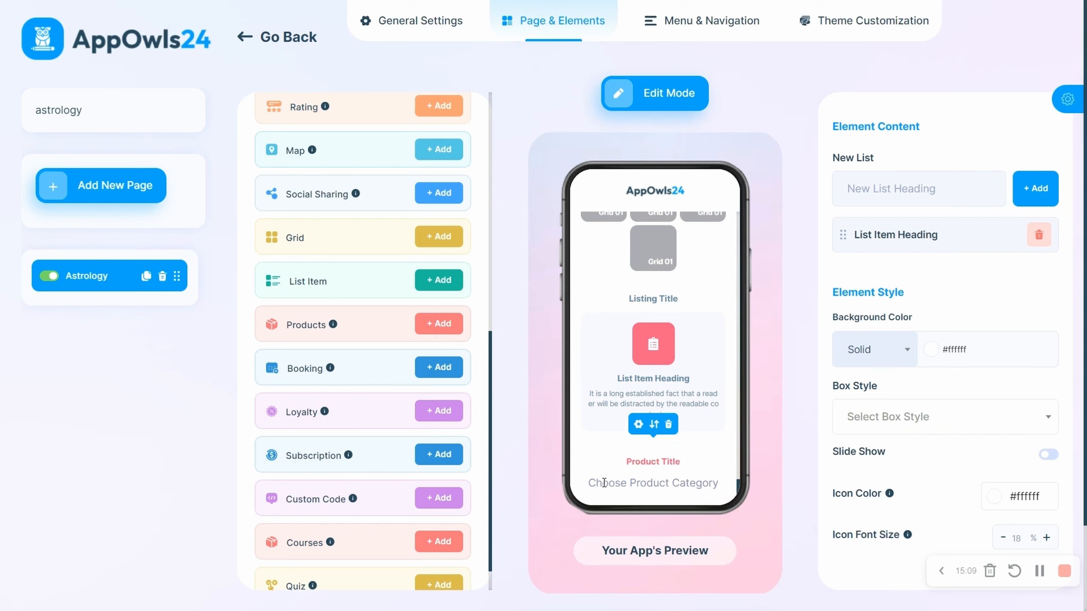
{"action": "left_click", "coordinate": [638, 426]}
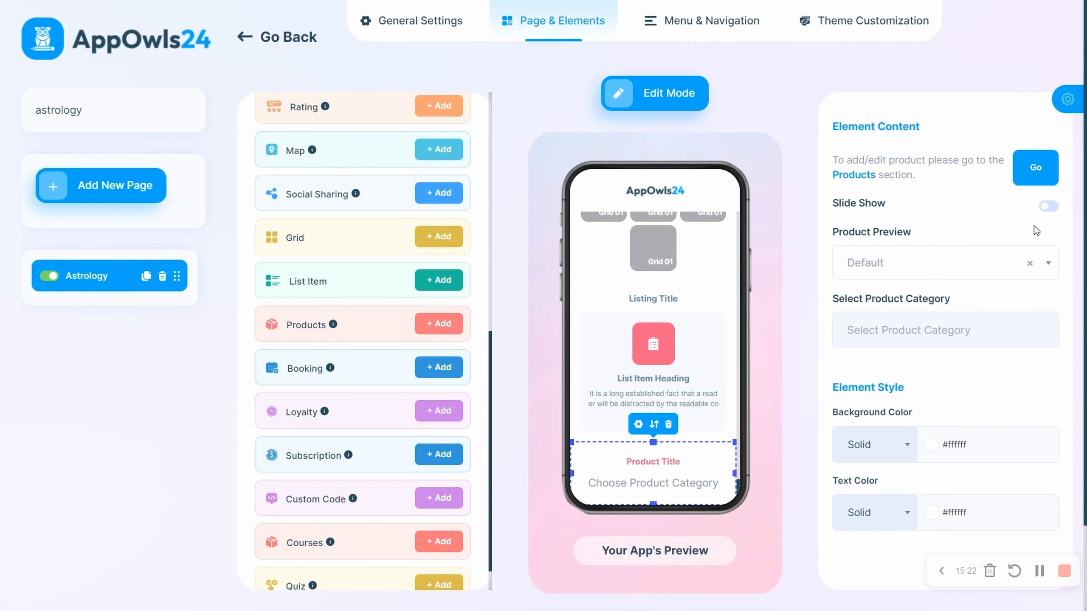
{"action": "scroll", "coordinate": [898, 272], "scroll_direction": "down", "scroll_amount": 2}
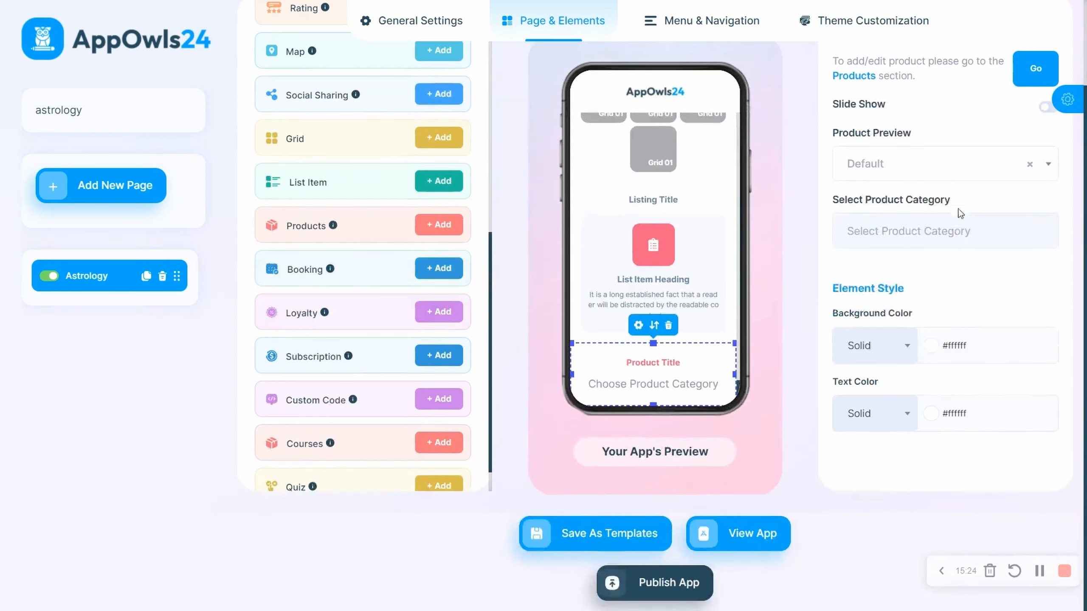
{"action": "left_click", "coordinate": [978, 171]}
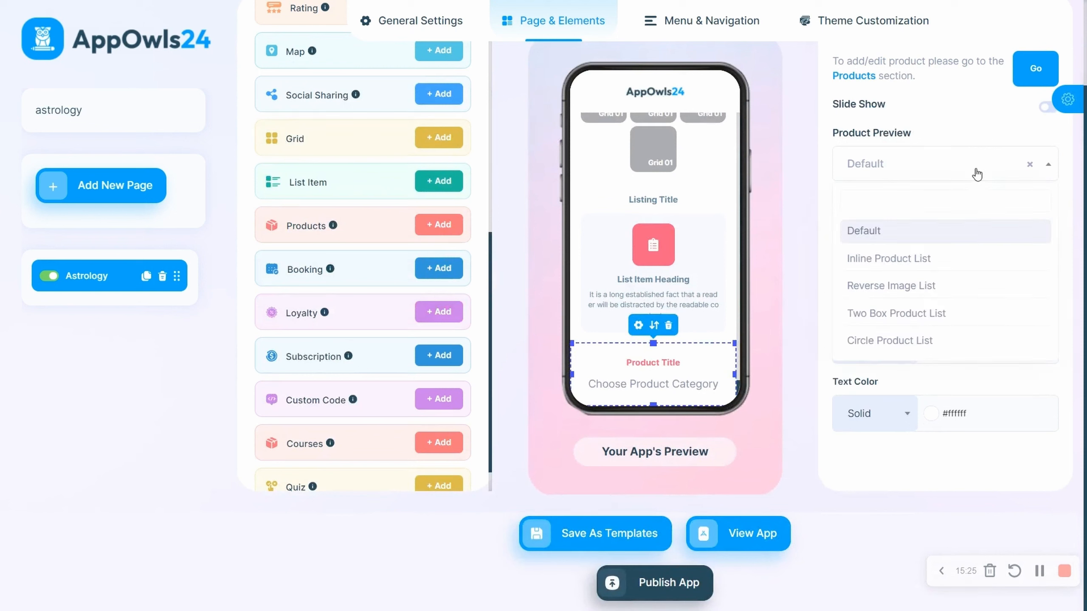
{"action": "left_click", "coordinate": [913, 168]}
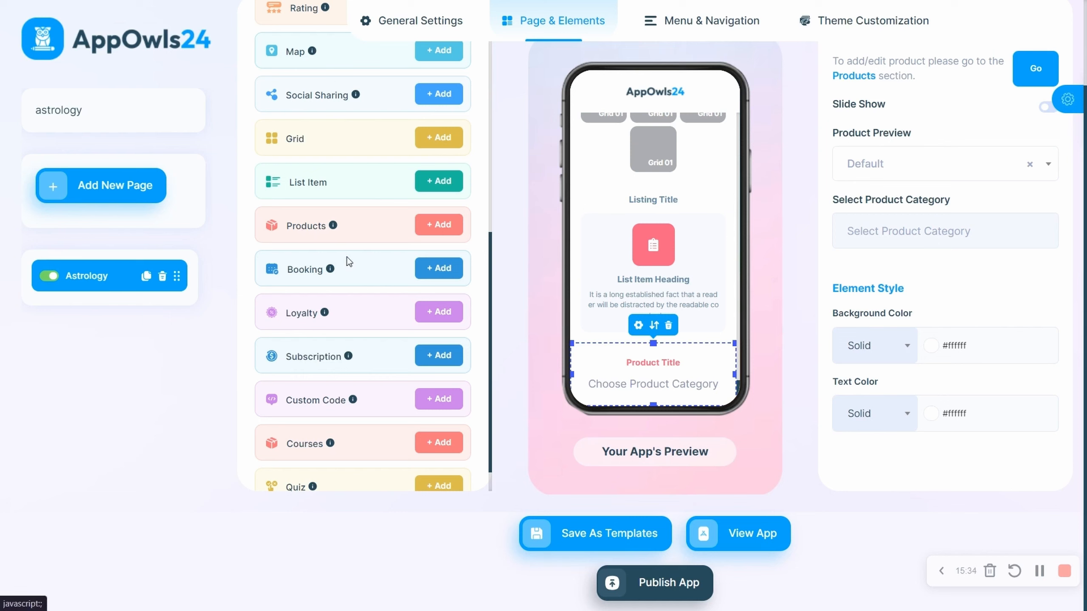
Step: Add a Booking element below the products and open its booking settings
{"action": "mouse_move", "coordinate": [331, 271]}
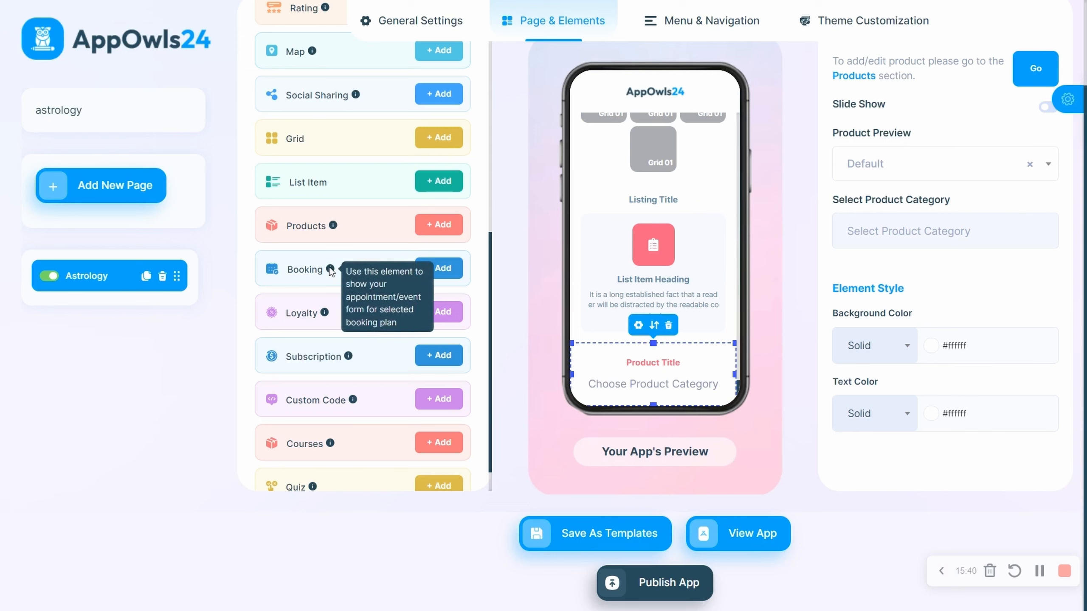
{"action": "left_click", "coordinate": [441, 268]}
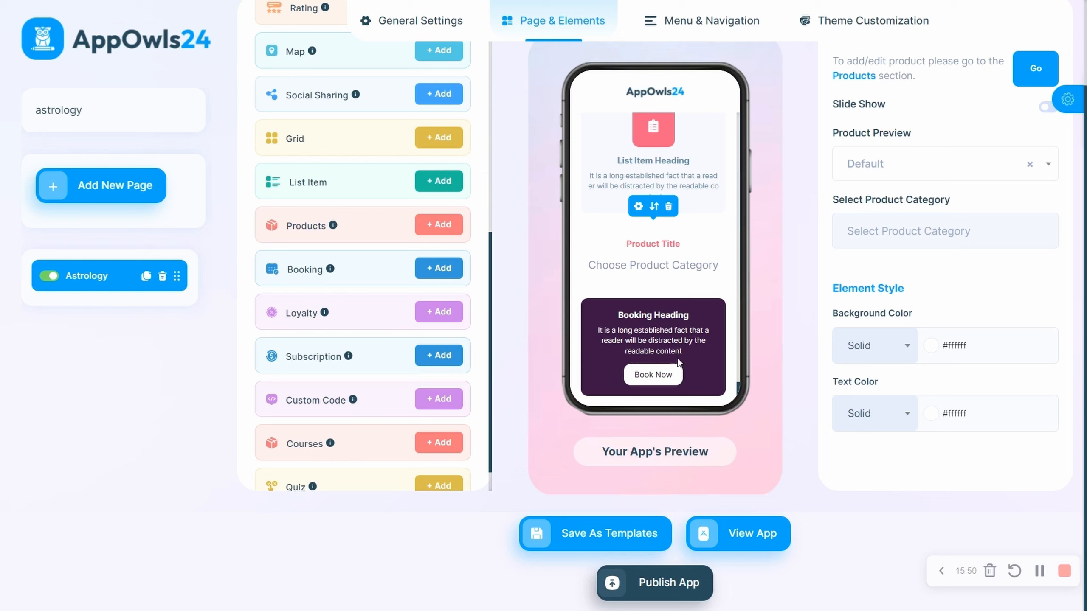
{"action": "left_click", "coordinate": [663, 327]}
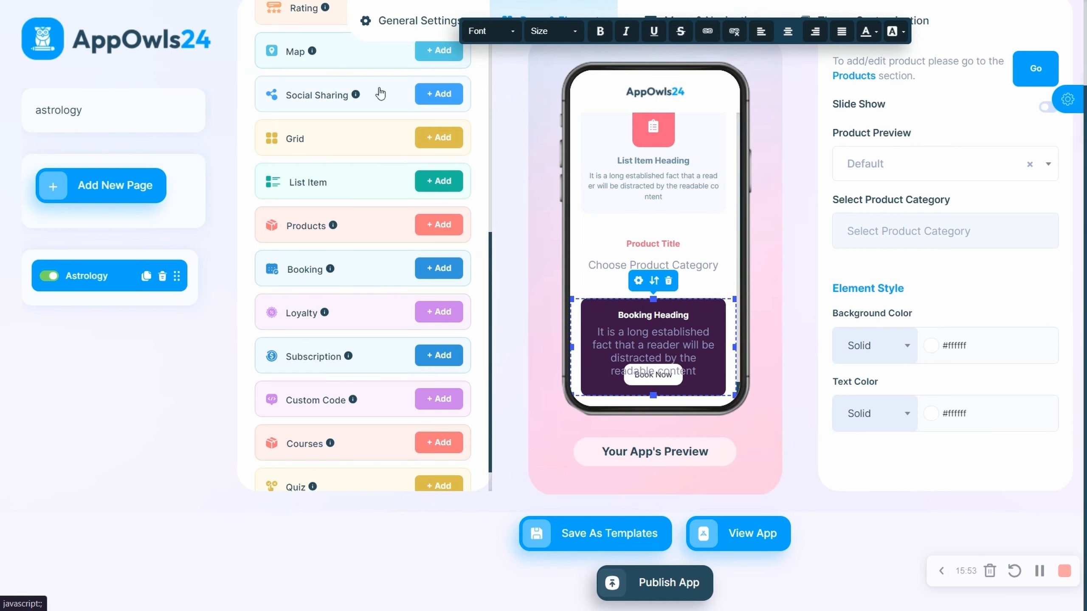
{"action": "scroll", "coordinate": [368, 347], "scroll_direction": "up", "scroll_amount": 10}
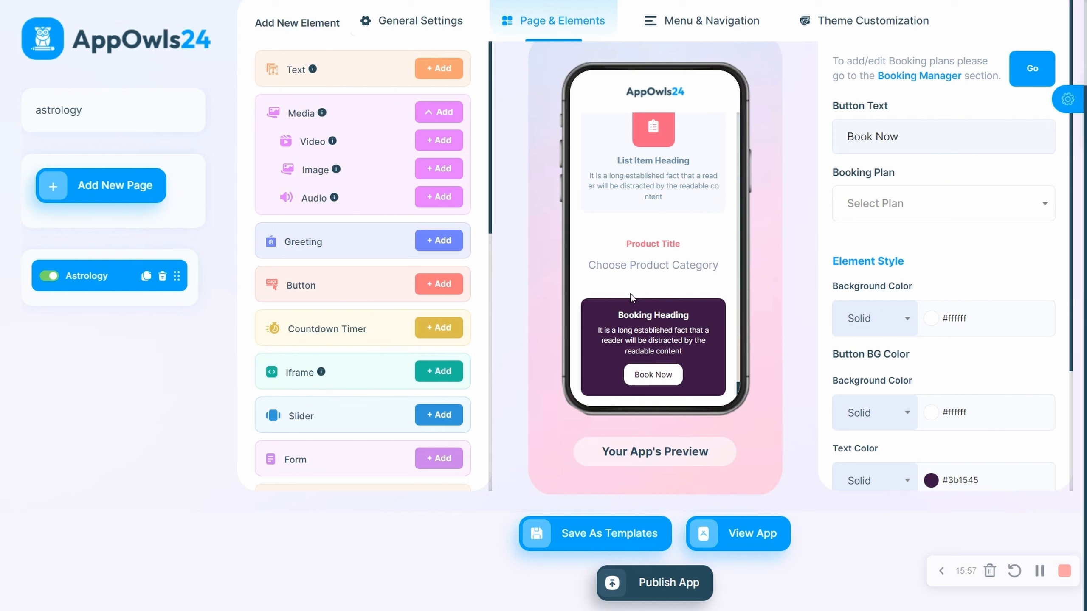
Step: Examine the booking element's button text, booking plan, color and border settings
{"action": "scroll", "coordinate": [921, 231], "scroll_direction": "down", "scroll_amount": 3}
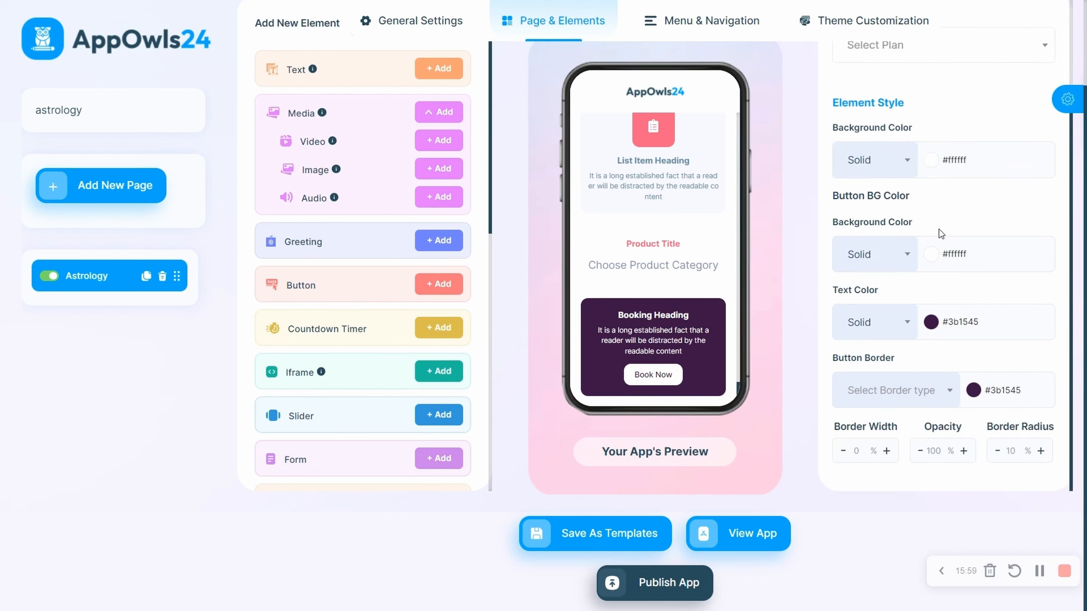
{"action": "scroll", "coordinate": [939, 230], "scroll_direction": "up", "scroll_amount": 3}
{"action": "scroll", "coordinate": [941, 249], "scroll_direction": "down", "scroll_amount": 3}
{"action": "scroll", "coordinate": [945, 273], "scroll_direction": "up", "scroll_amount": 3}
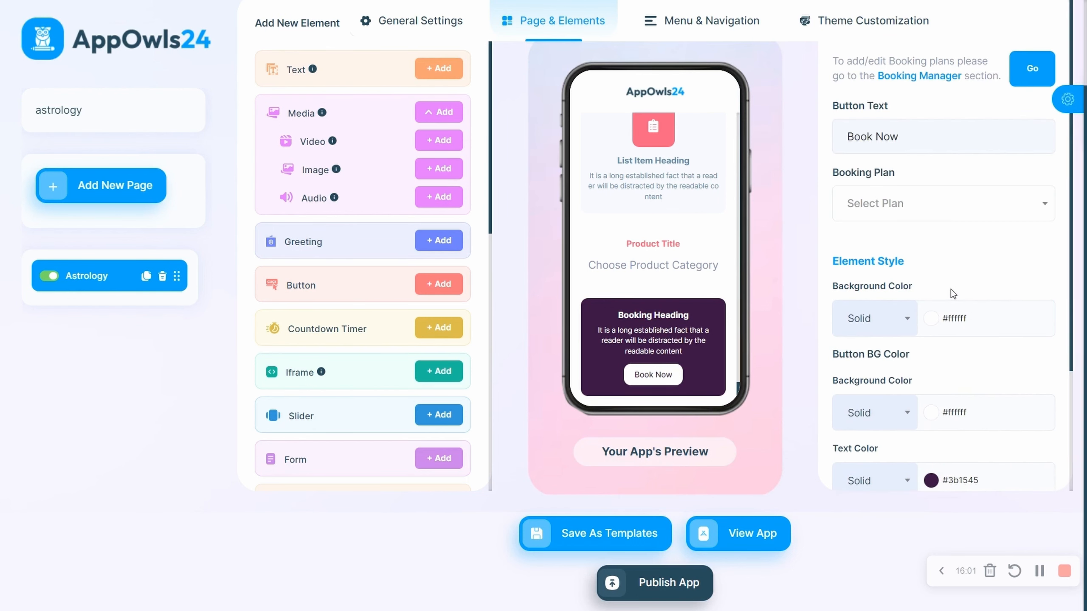
{"action": "left_click_drag", "start_coordinate": [852, 136], "coordinate": [834, 149]}
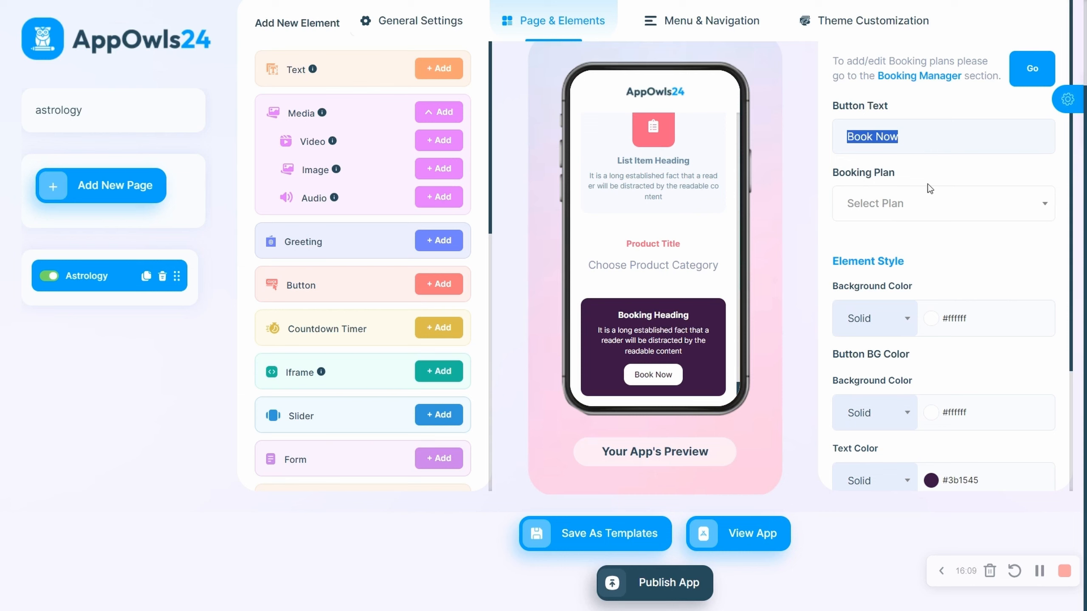
{"action": "left_click", "coordinate": [943, 199]}
{"action": "left_click", "coordinate": [914, 205]}
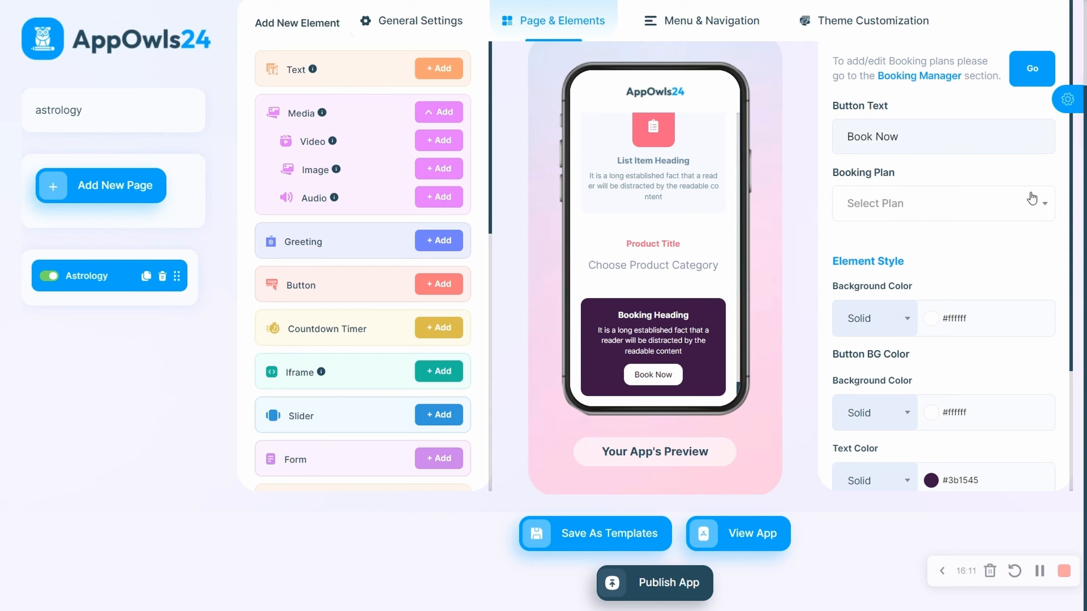
{"action": "scroll", "coordinate": [812, 189], "scroll_direction": "down", "scroll_amount": 3}
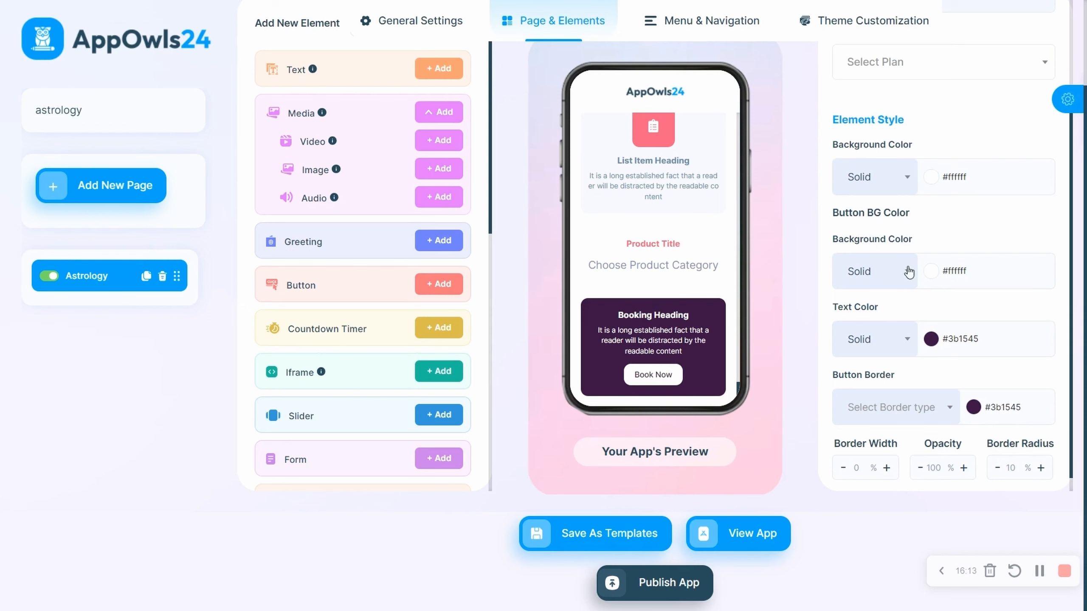
{"action": "scroll", "coordinate": [908, 274], "scroll_direction": "down", "scroll_amount": 1}
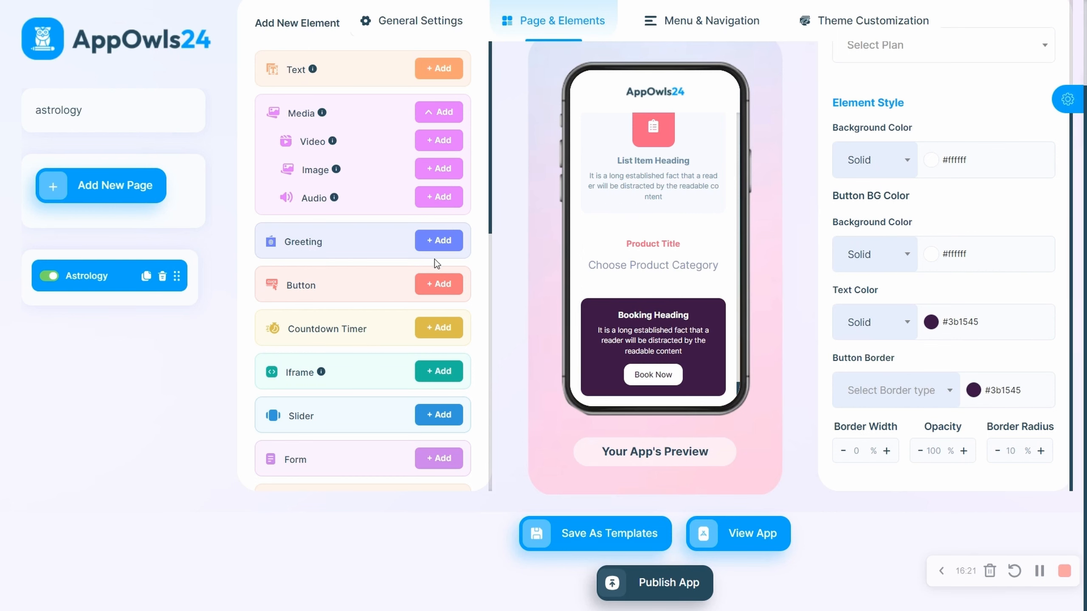
Step: Add a Loyalty element below the booking and review its loyalty program, icon and style settings
{"action": "scroll", "coordinate": [435, 258], "scroll_direction": "down", "scroll_amount": 10}
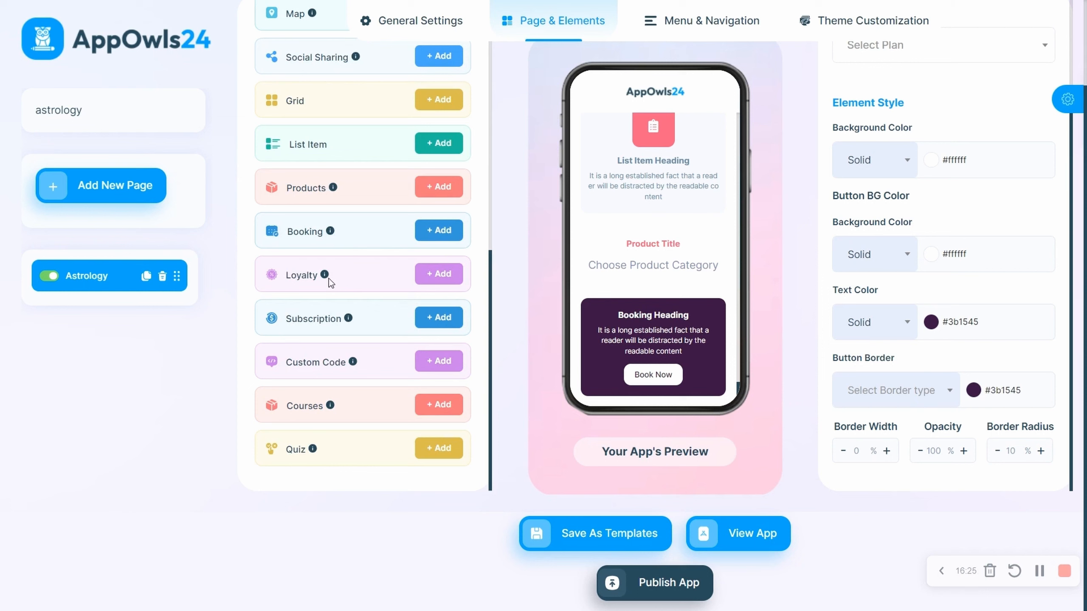
{"action": "mouse_move", "coordinate": [327, 279]}
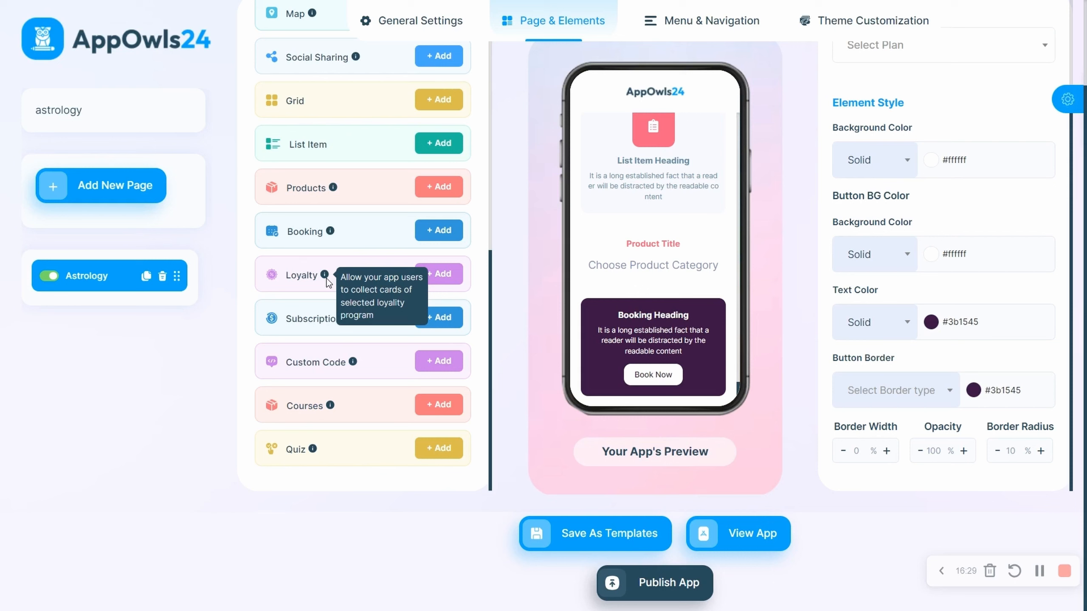
{"action": "left_click", "coordinate": [438, 274]}
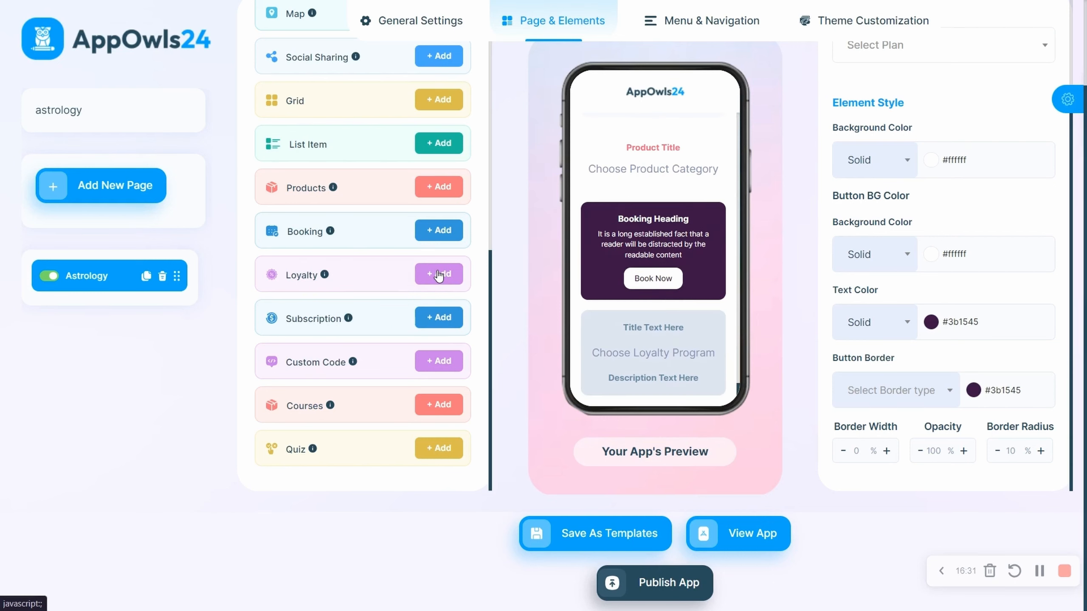
{"action": "left_click", "coordinate": [659, 347]}
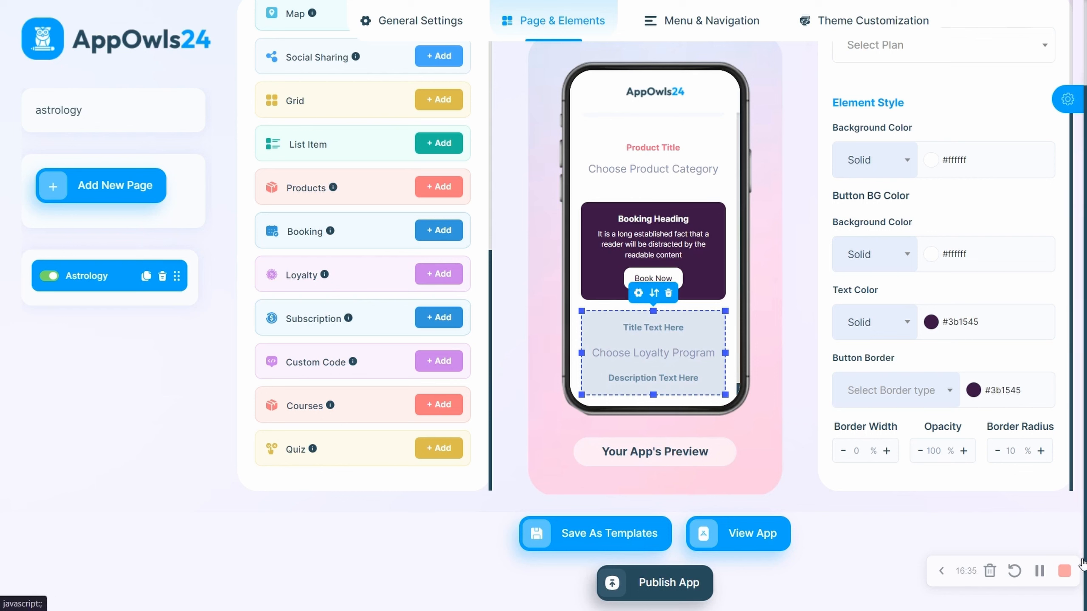
{"action": "scroll", "coordinate": [953, 408], "scroll_direction": "up", "scroll_amount": 3}
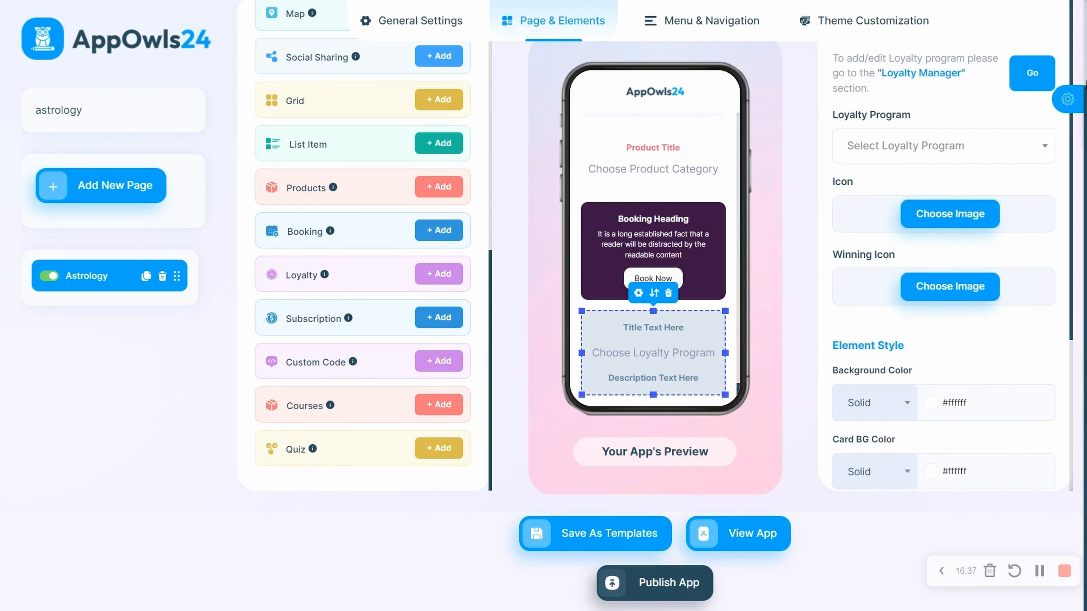
{"action": "left_click", "coordinate": [930, 154]}
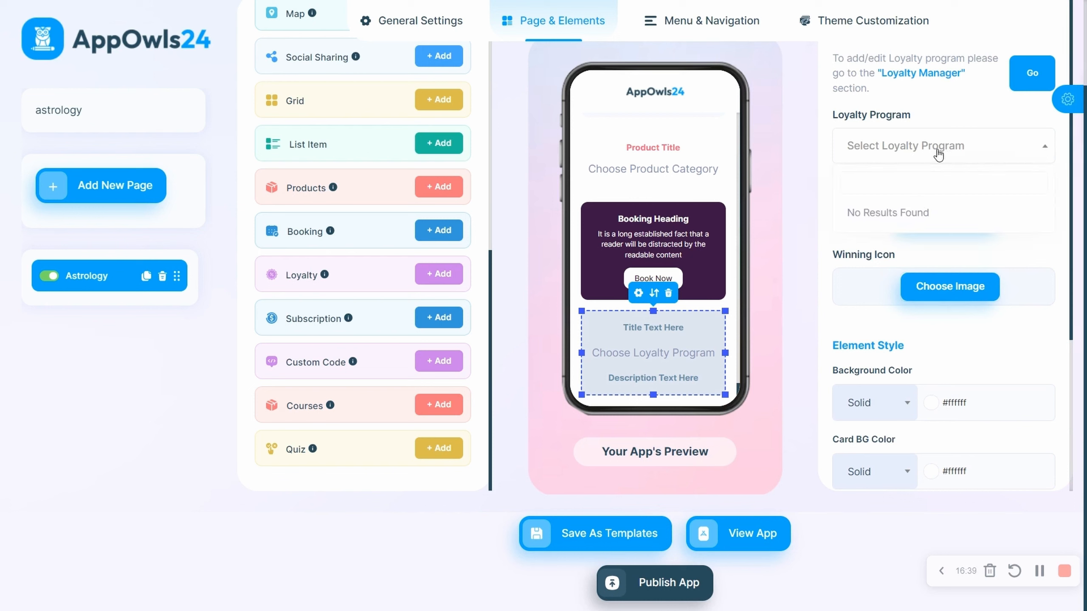
{"action": "left_click", "coordinate": [938, 154]}
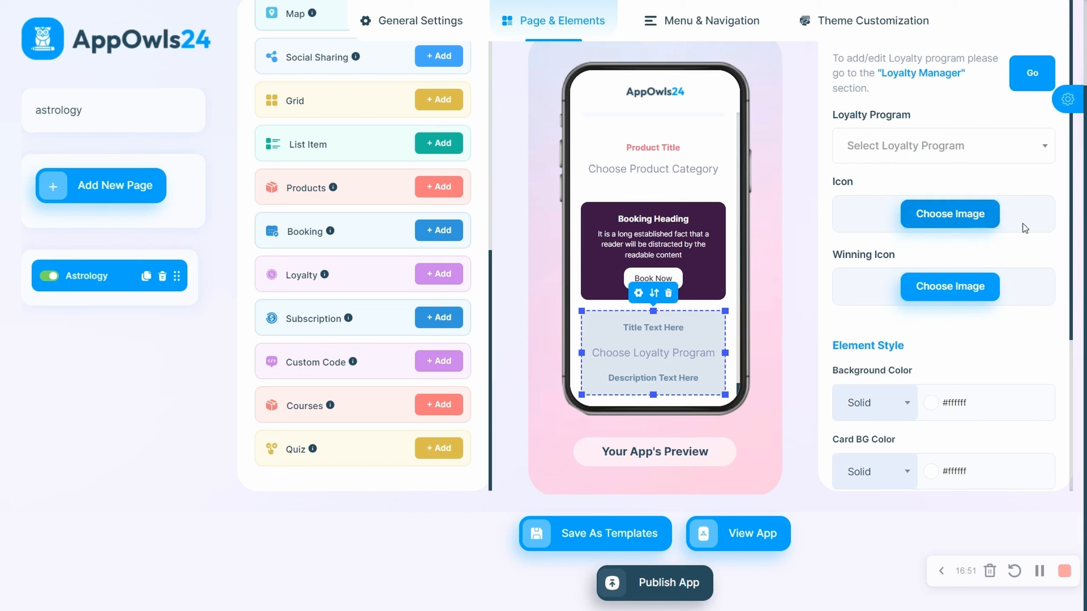
{"action": "scroll", "coordinate": [952, 247], "scroll_direction": "down", "scroll_amount": 5}
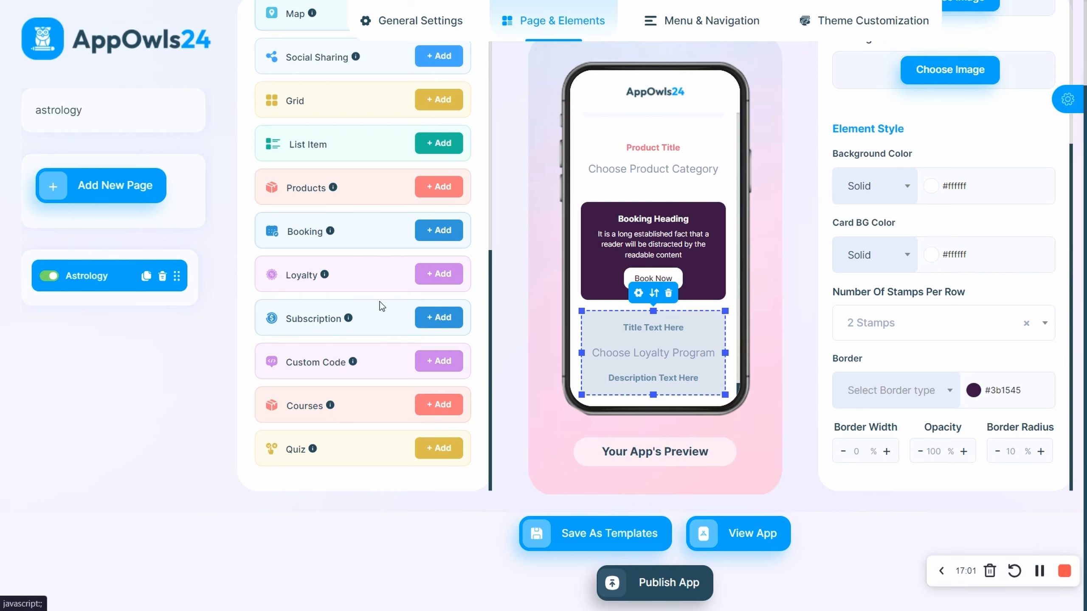
Step: Add a Subscription element below the loyalty element and open its subscription settings
{"action": "mouse_move", "coordinate": [336, 325]}
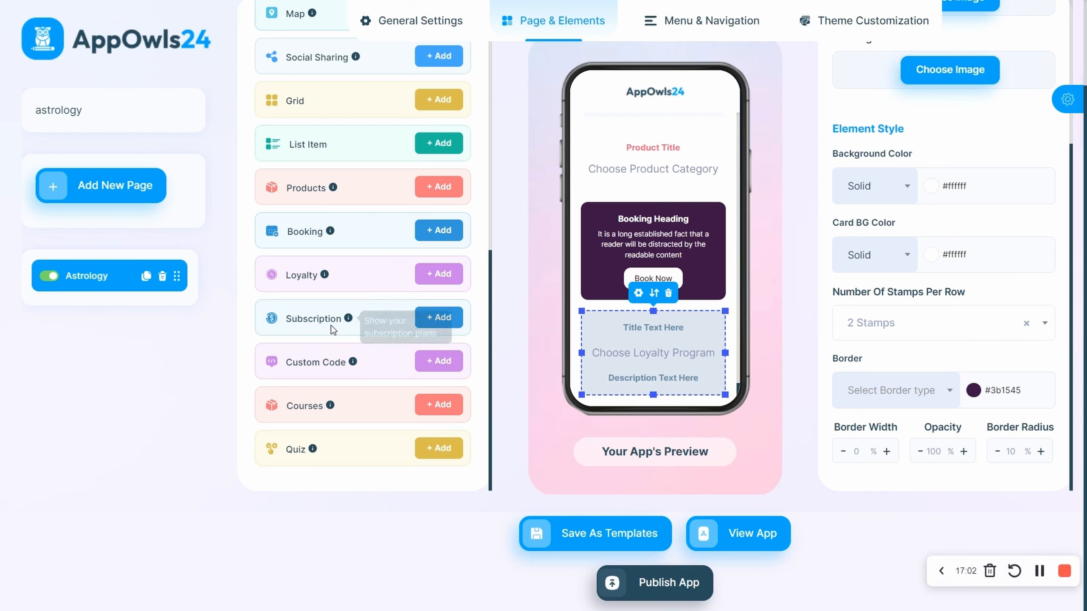
{"action": "left_click", "coordinate": [439, 318]}
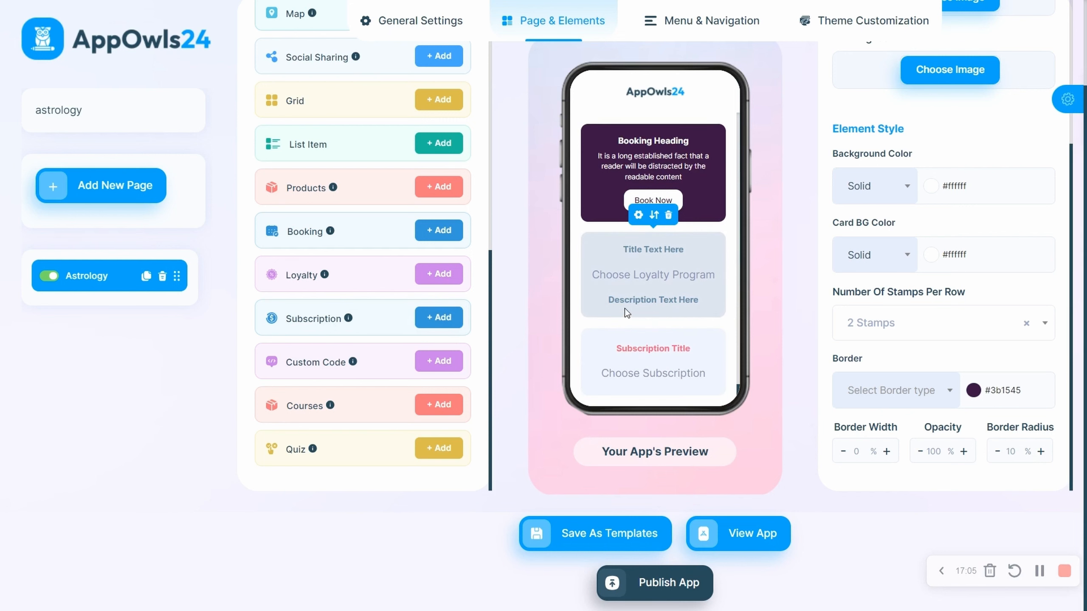
{"action": "left_click", "coordinate": [681, 348]}
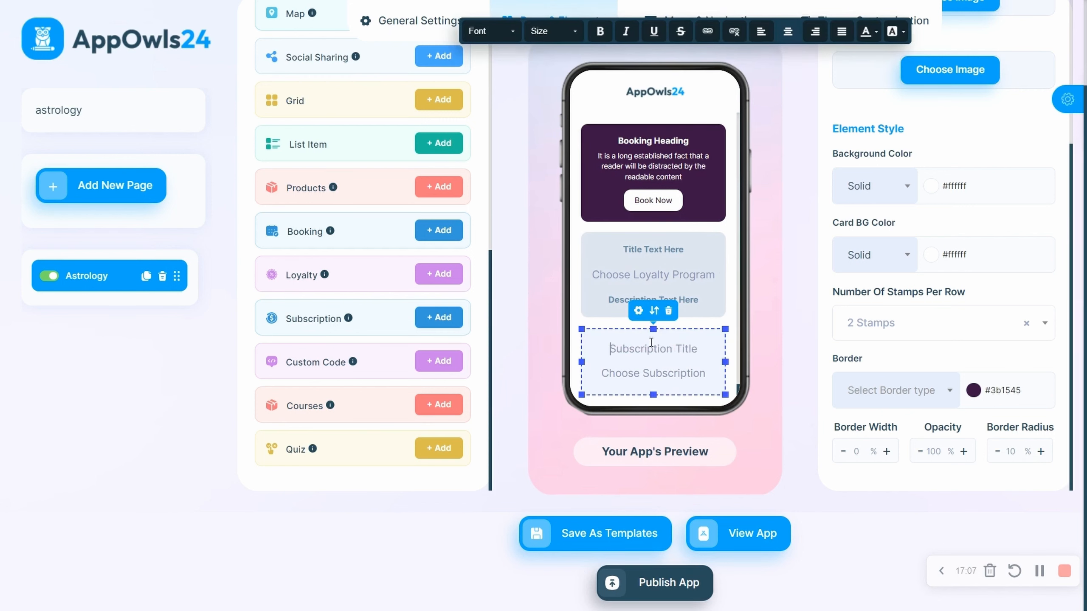
{"action": "left_click", "coordinate": [638, 311]}
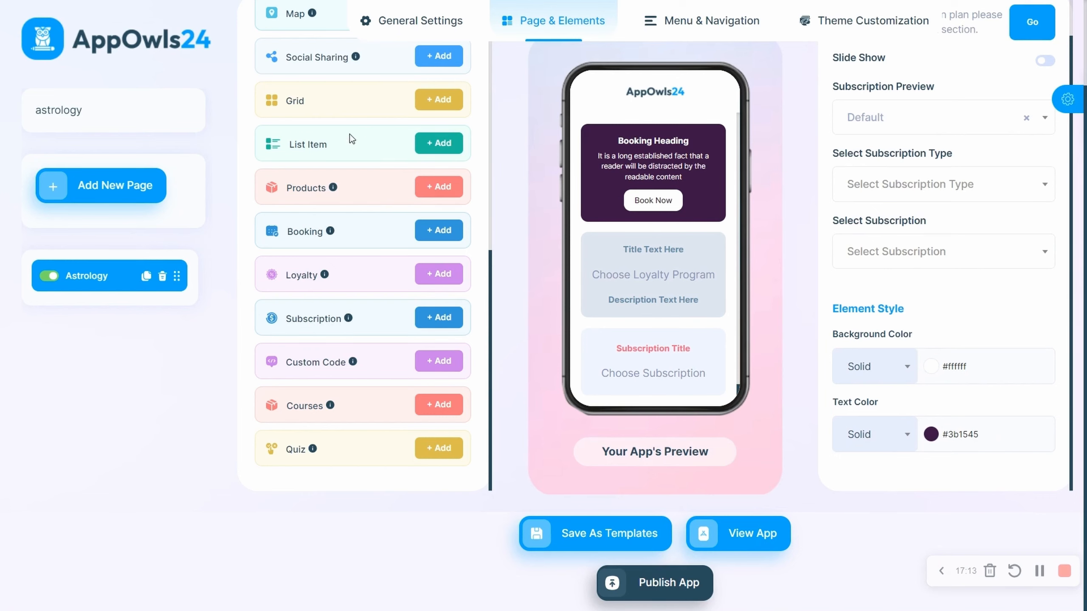
{"action": "scroll", "coordinate": [366, 214], "scroll_direction": "up", "scroll_amount": 10}
{"action": "scroll", "coordinate": [365, 188], "scroll_direction": "down", "scroll_amount": 5}
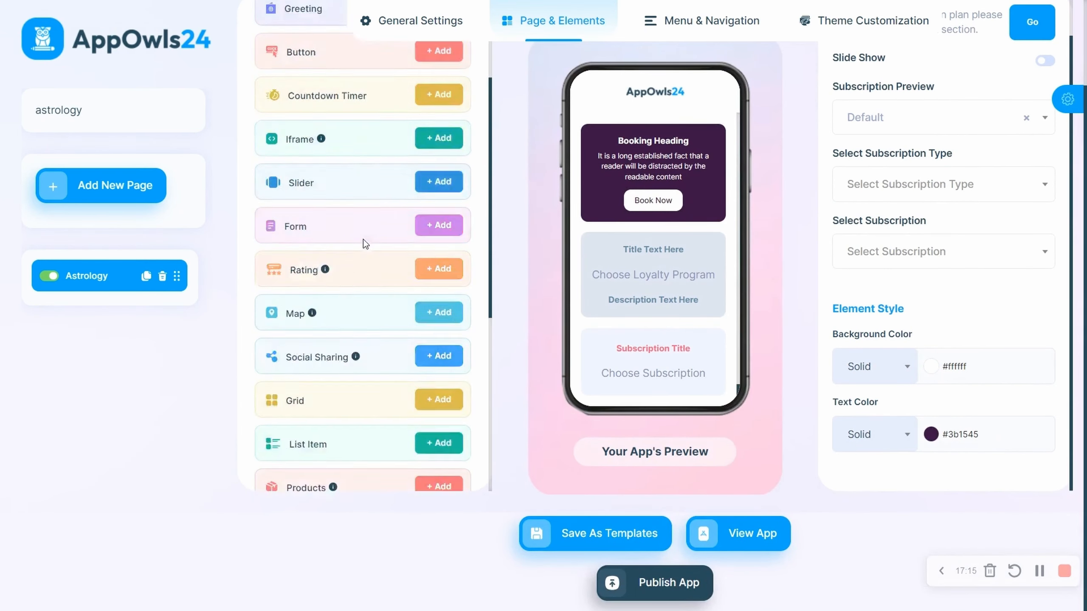
{"action": "scroll", "coordinate": [364, 242], "scroll_direction": "down", "scroll_amount": 7}
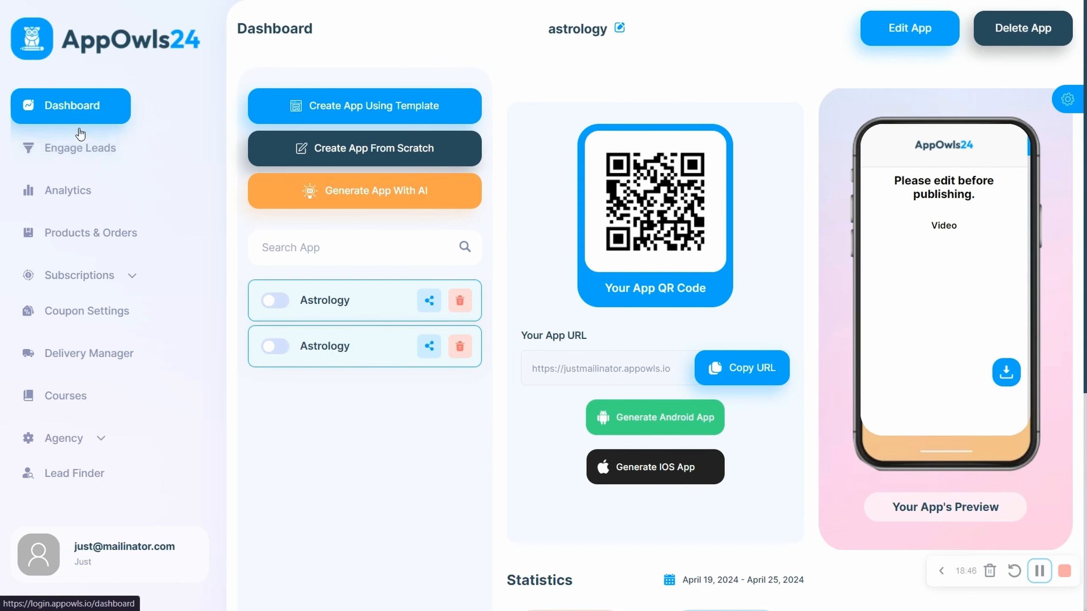
Step: Open the notifications in Engage Leads, view the push notification message form and return to the notification list
{"action": "left_click", "coordinate": [78, 161]}
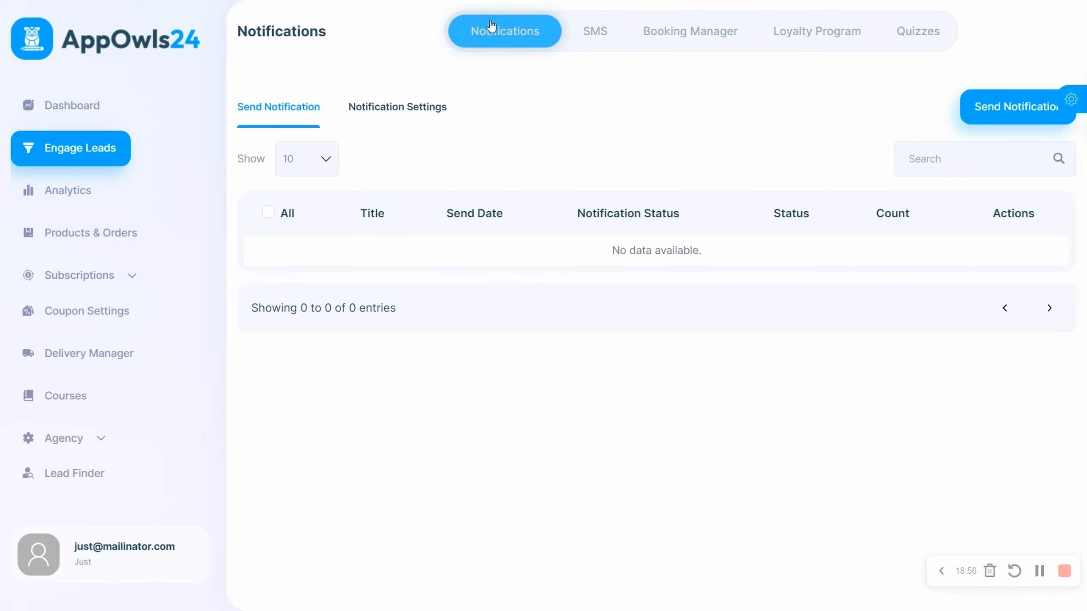
{"action": "left_click", "coordinate": [655, 33]}
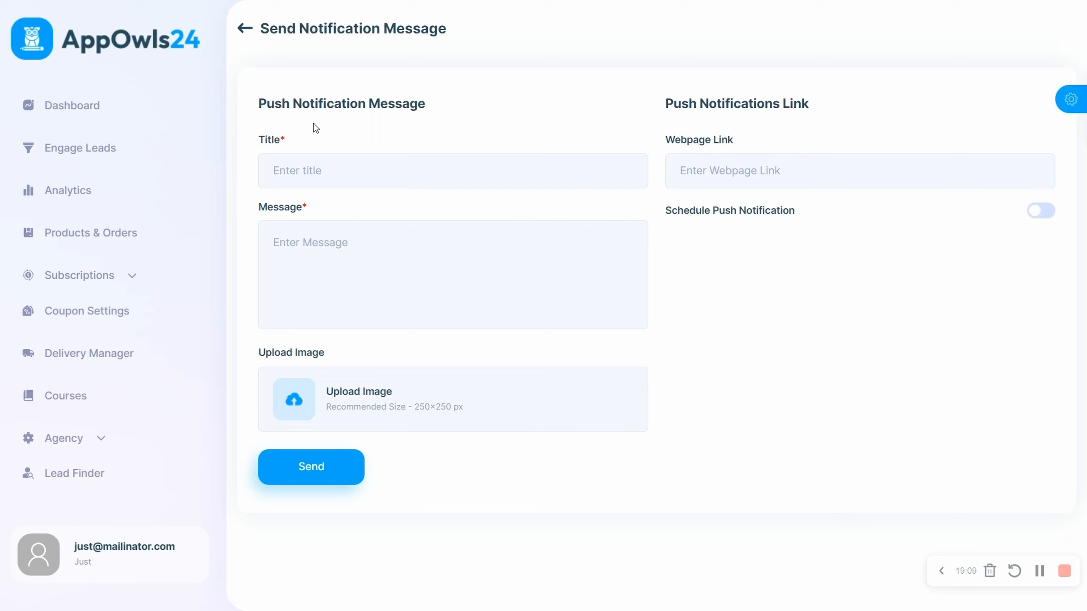
{"action": "left_click", "coordinate": [244, 29]}
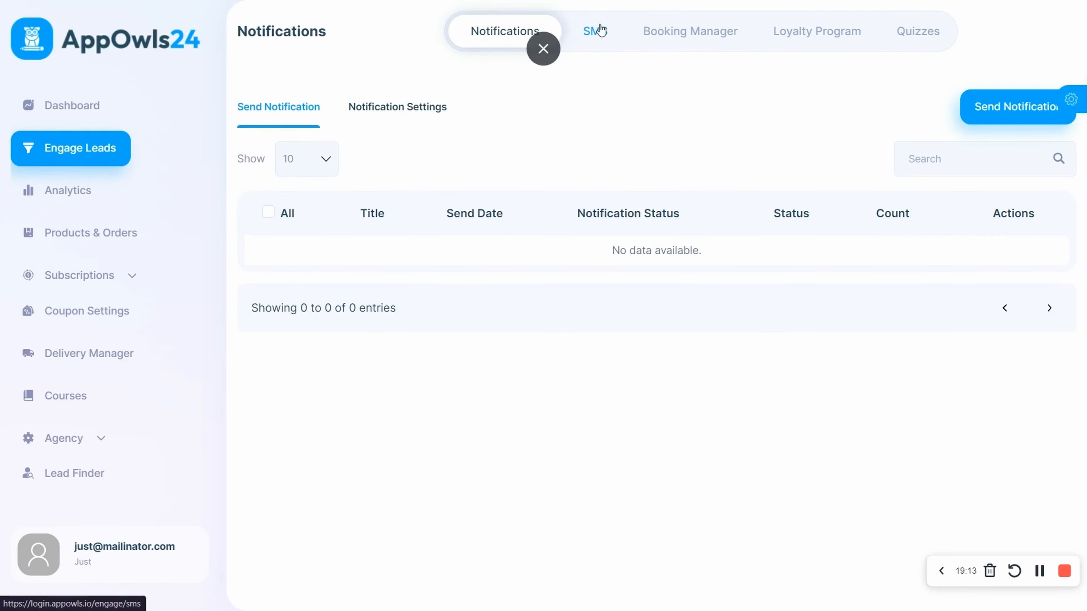
Step: Open the SMS section of Engage Leads, view the new SMS message form and return to the SMS list
{"action": "left_click", "coordinate": [599, 31]}
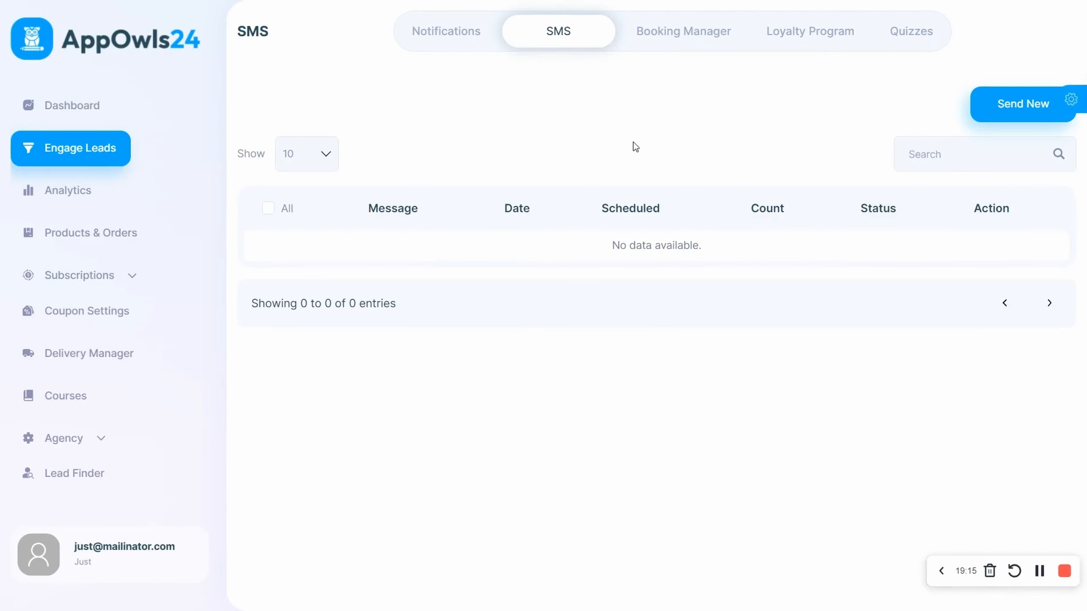
{"action": "left_click", "coordinate": [1039, 571]}
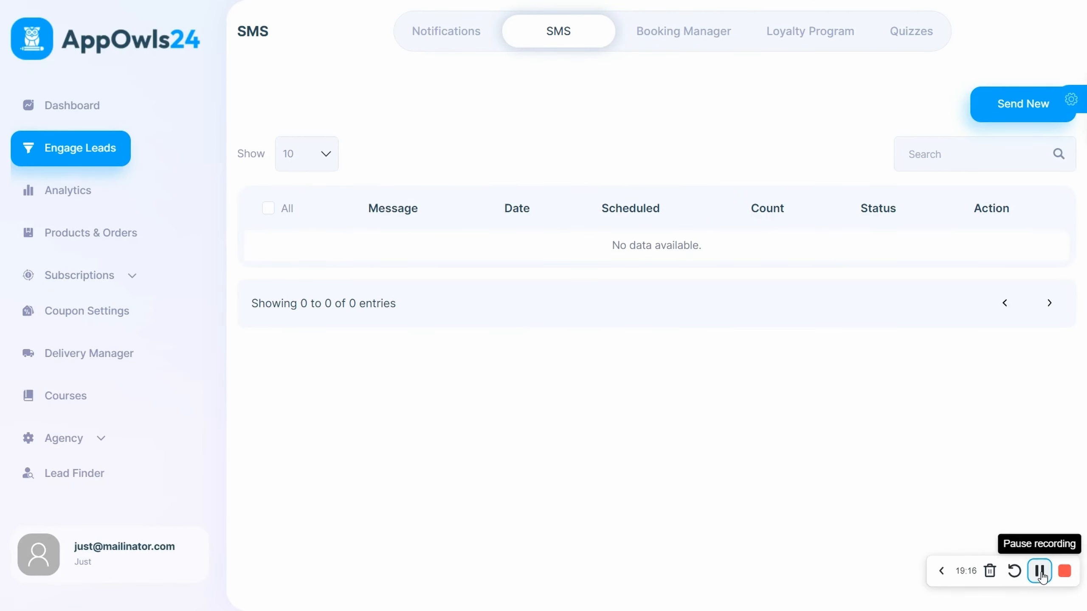
{"action": "left_click", "coordinate": [989, 109]}
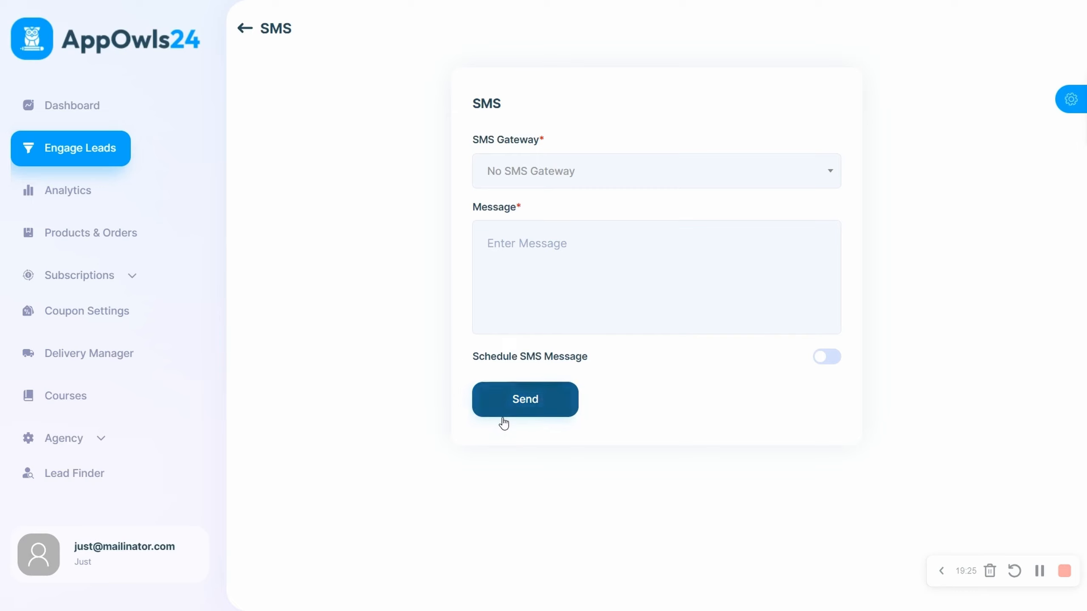
{"action": "double_click", "coordinate": [243, 29]}
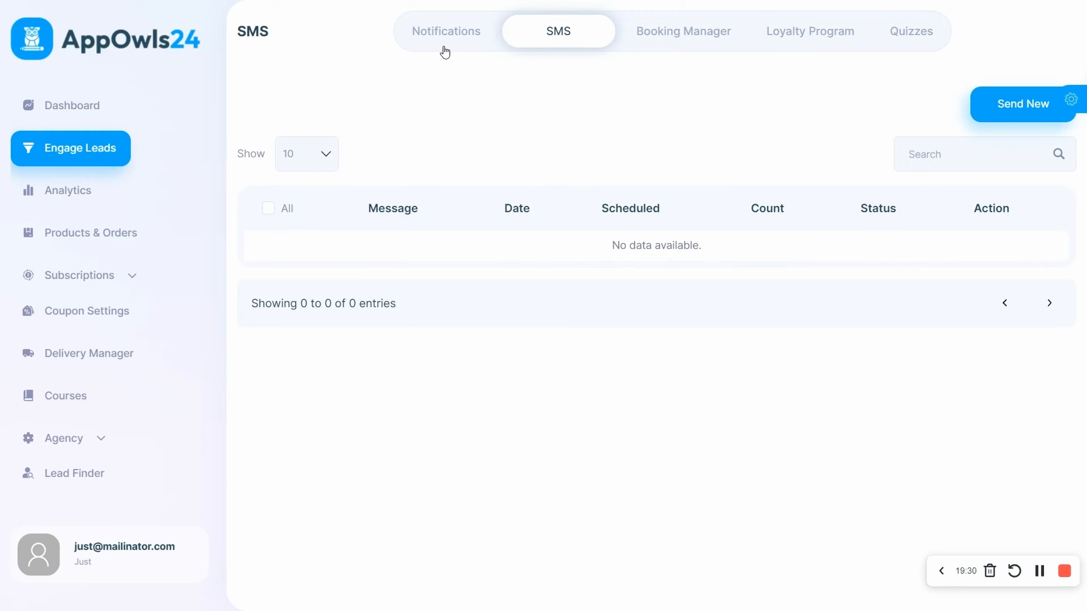
Step: Open the Booking Manager section of Engage Leads
{"action": "left_click", "coordinate": [713, 37]}
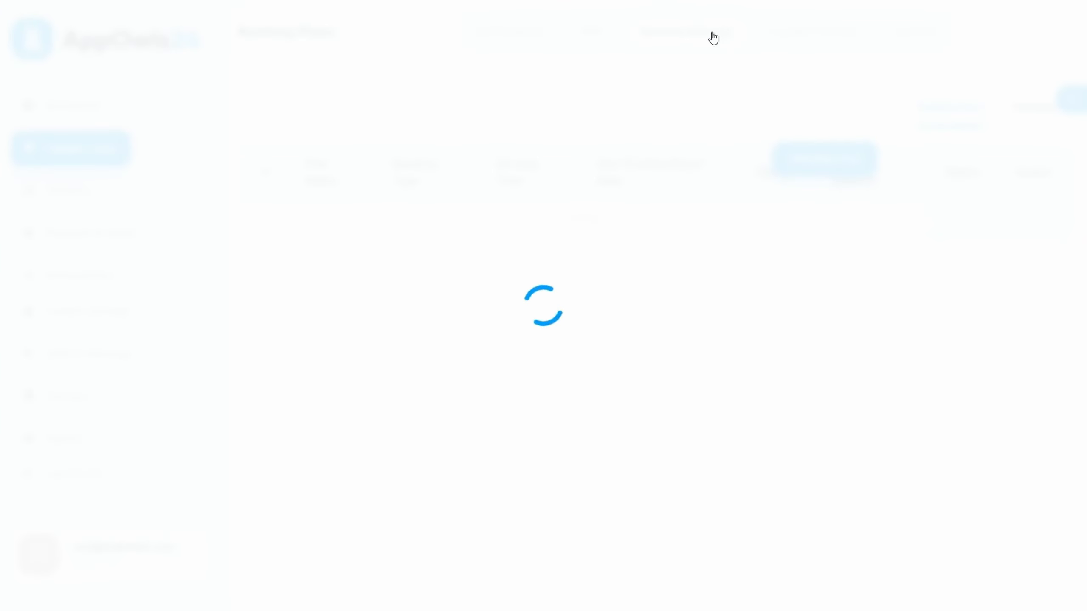